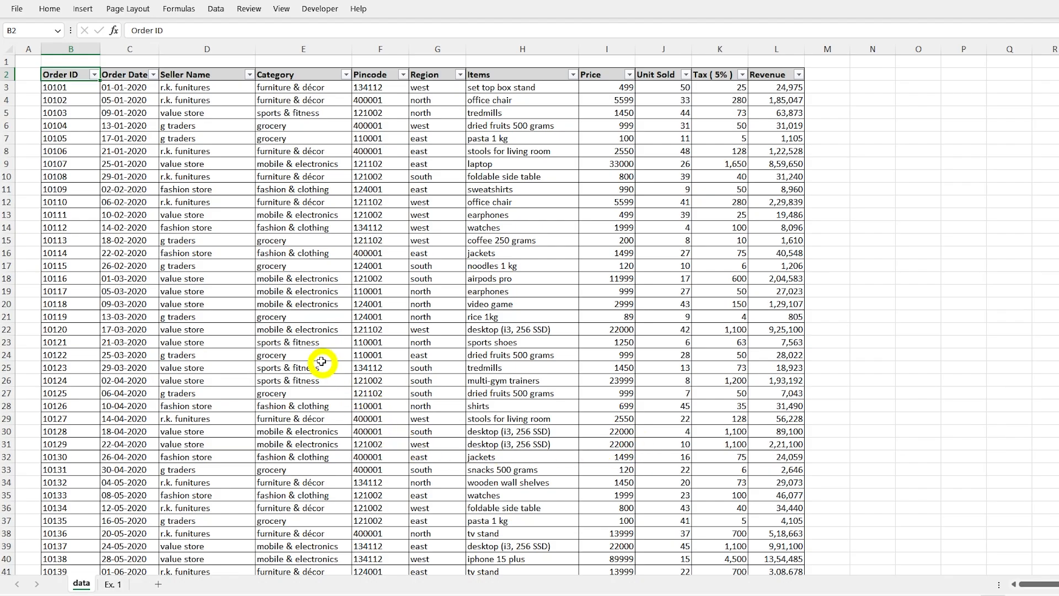
Step: Look through the sales records on the data sheet, from order ID and date to units sold, tax and revenue
{"action": "scroll", "coordinate": [367, 345], "scroll_direction": "down", "scroll_amount": 20}
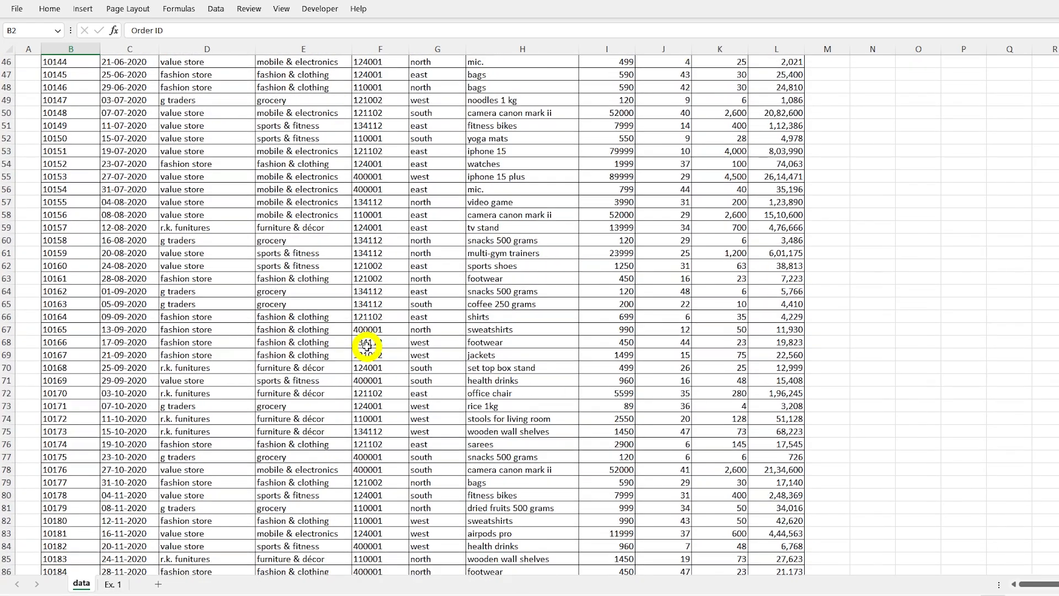
{"action": "scroll", "coordinate": [366, 346], "scroll_direction": "down", "scroll_amount": 20}
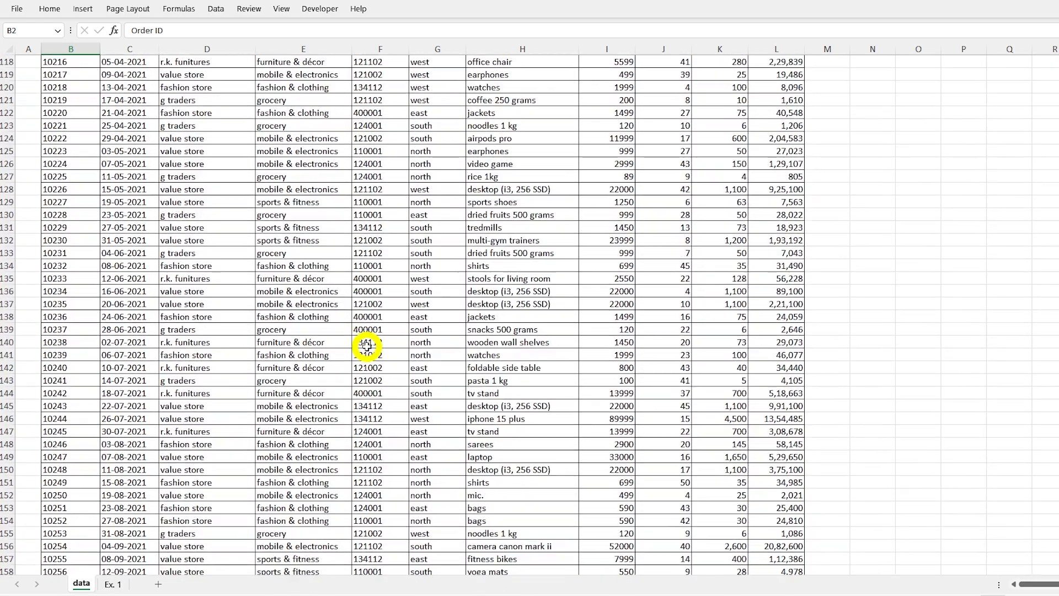
{"action": "scroll", "coordinate": [367, 346], "scroll_direction": "down", "scroll_amount": 20}
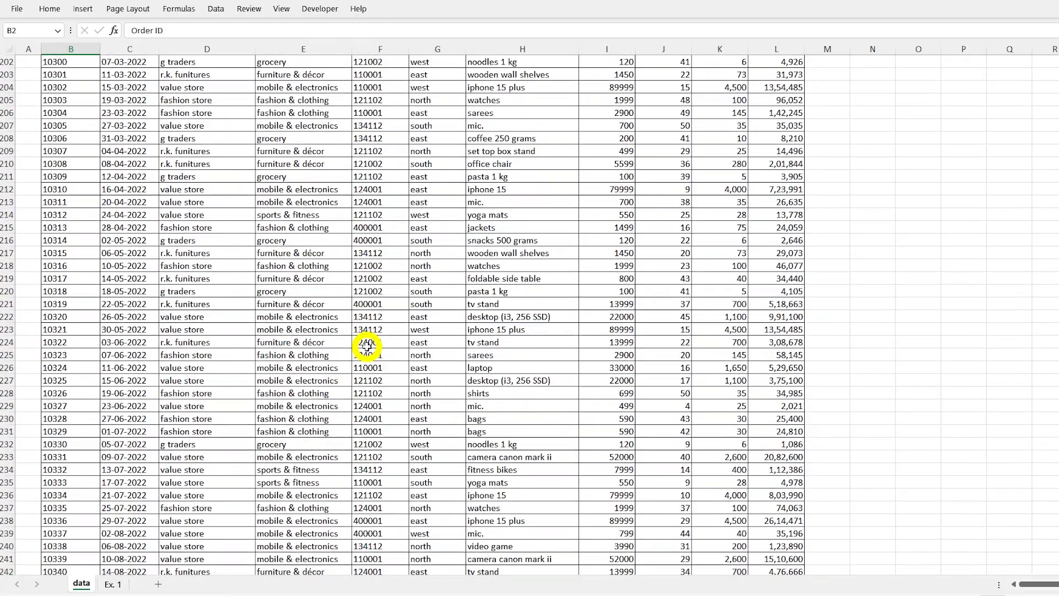
{"action": "scroll", "coordinate": [367, 346], "scroll_direction": "down", "scroll_amount": 12}
{"action": "scroll", "coordinate": [362, 340], "scroll_direction": "up", "scroll_amount": 20}
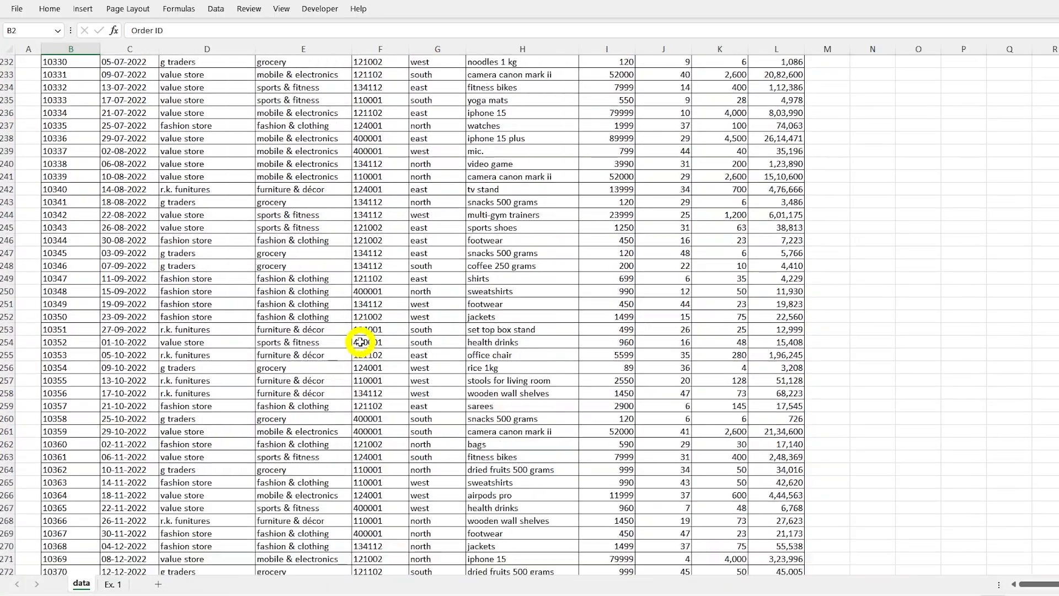
{"action": "scroll", "coordinate": [342, 336], "scroll_direction": "up", "scroll_amount": 20}
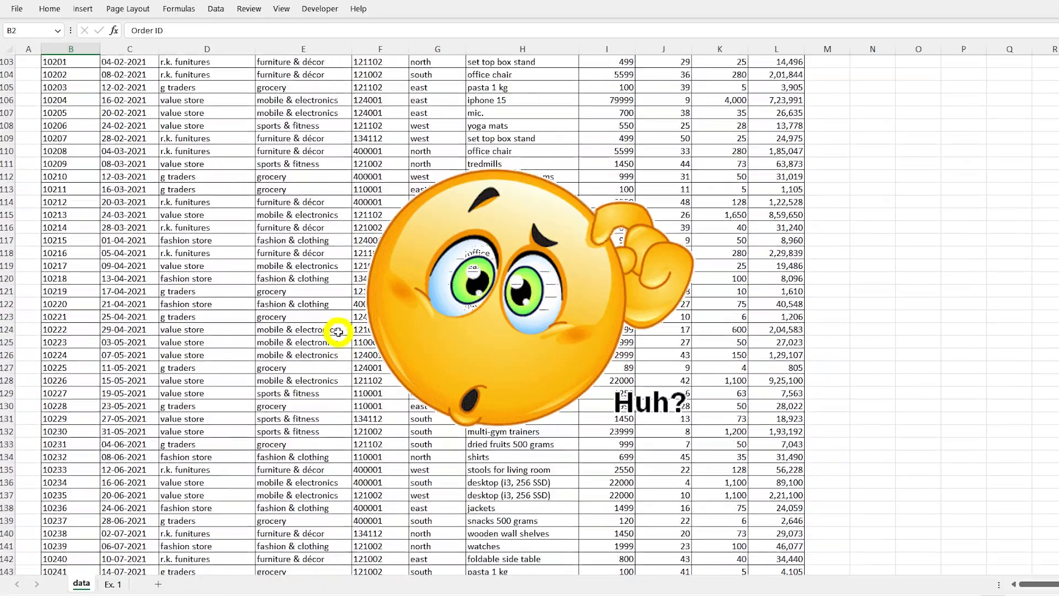
{"action": "scroll", "coordinate": [331, 328], "scroll_direction": "up", "scroll_amount": 20}
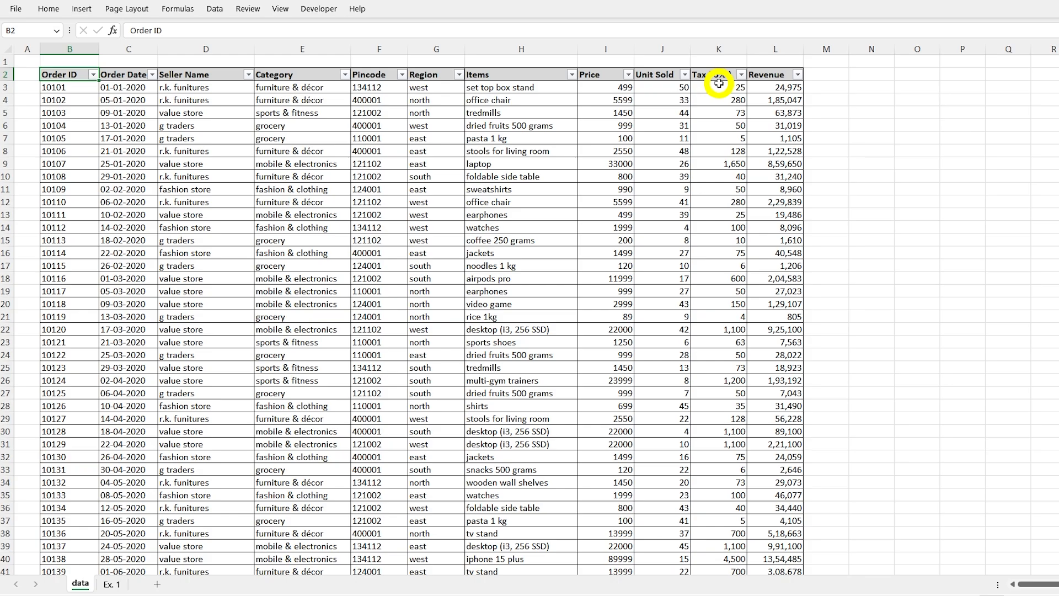
{"action": "scroll", "coordinate": [374, 227], "scroll_direction": "down", "scroll_amount": 10}
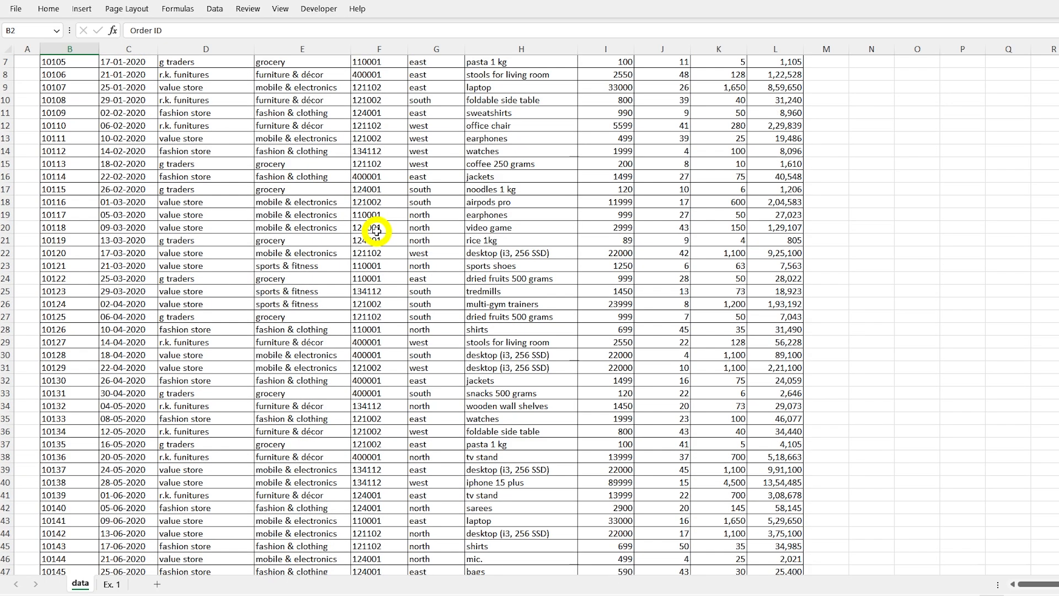
{"action": "scroll", "coordinate": [374, 225], "scroll_direction": "up", "scroll_amount": 8}
{"action": "scroll", "coordinate": [374, 225], "scroll_direction": "up", "scroll_amount": 2}
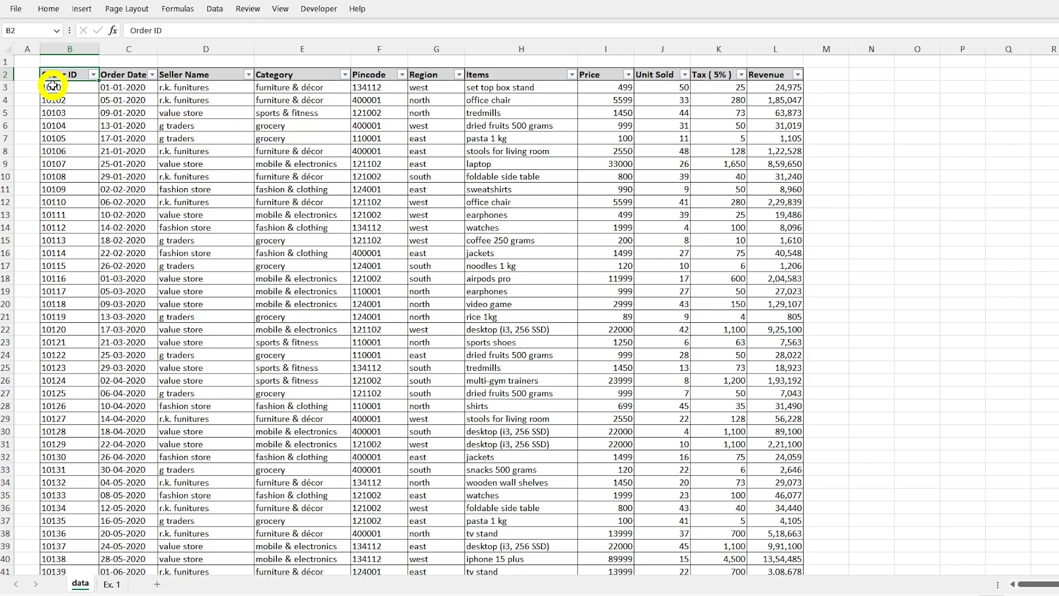
Step: Select the entire sales data range, including its header row, on the data sheet
{"action": "left_click", "coordinate": [224, 192]}
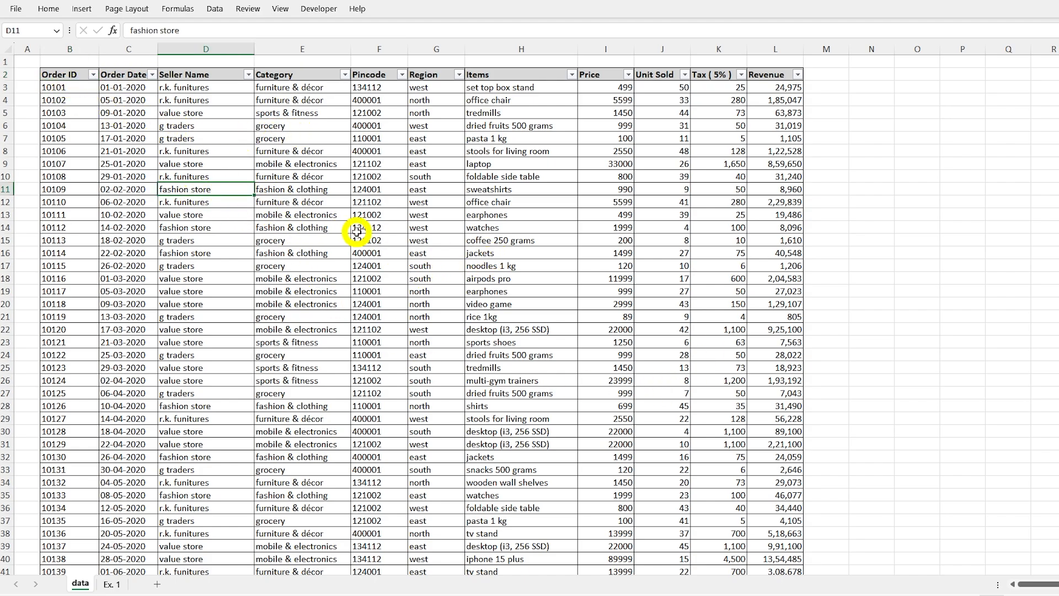
{"action": "key", "text": "ctrl+a"}
{"action": "scroll", "coordinate": [376, 313], "scroll_direction": "down", "scroll_amount": 5}
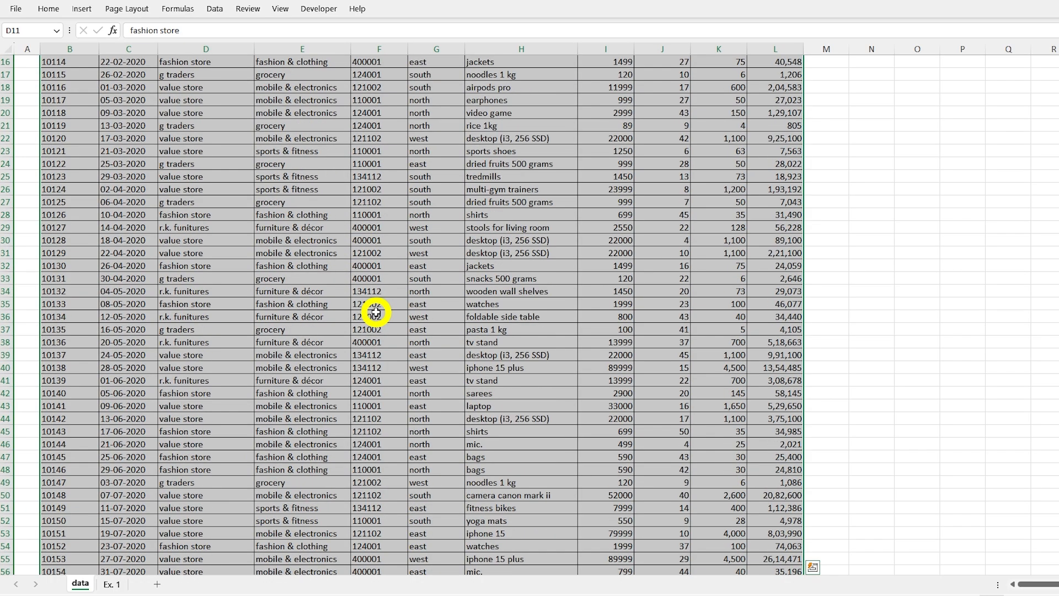
{"action": "scroll", "coordinate": [376, 313], "scroll_direction": "down", "scroll_amount": 8}
{"action": "scroll", "coordinate": [379, 309], "scroll_direction": "up", "scroll_amount": 13}
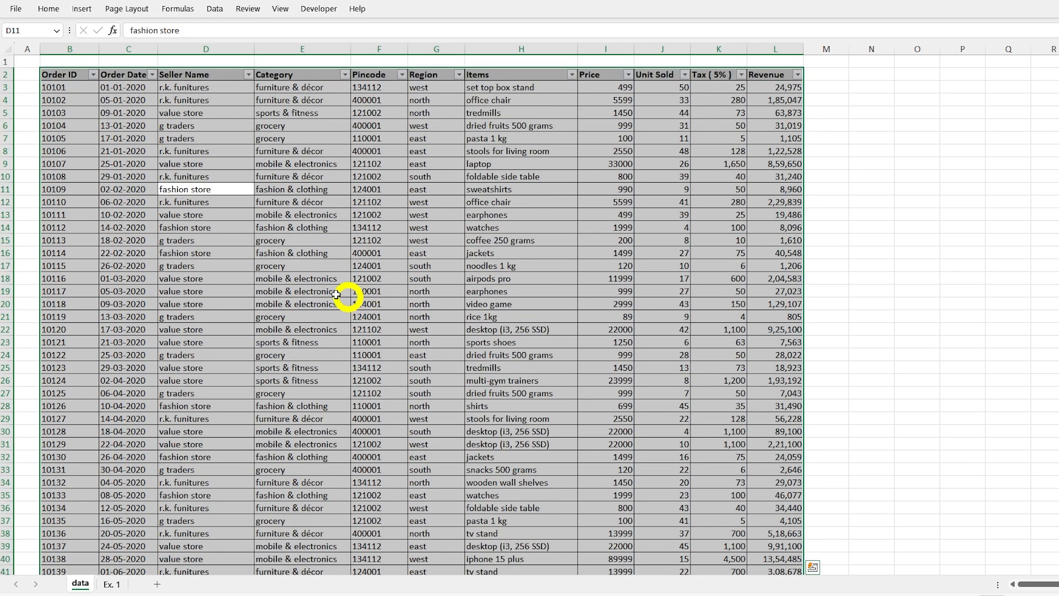
Step: Insert a PivotTable from the range data!$B$2:$L$276 into the existing worksheet Ex. 1 at cell A3
{"action": "left_click", "coordinate": [82, 9]}
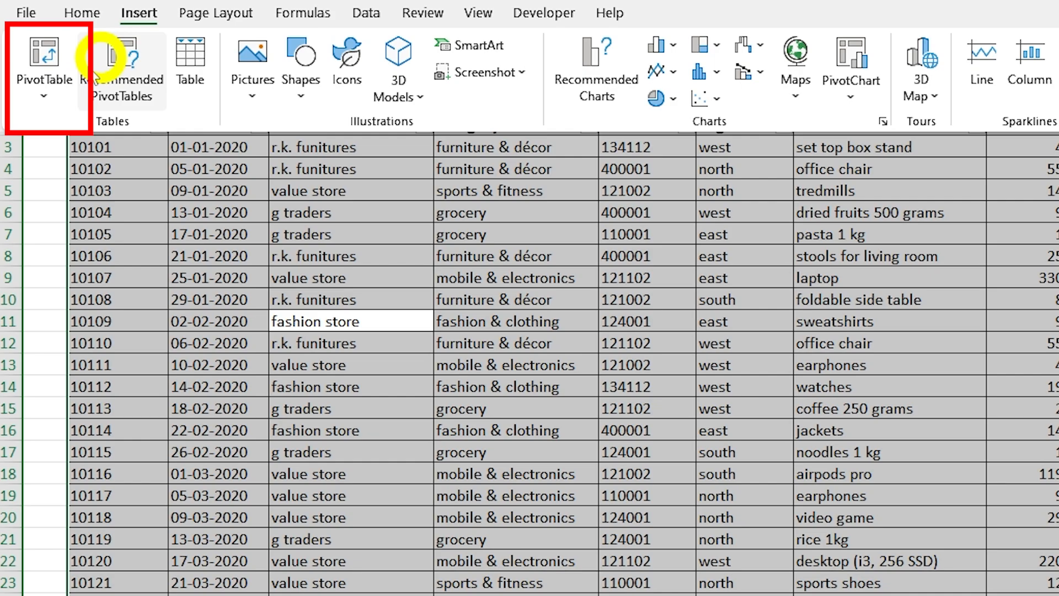
{"action": "left_click", "coordinate": [48, 94]}
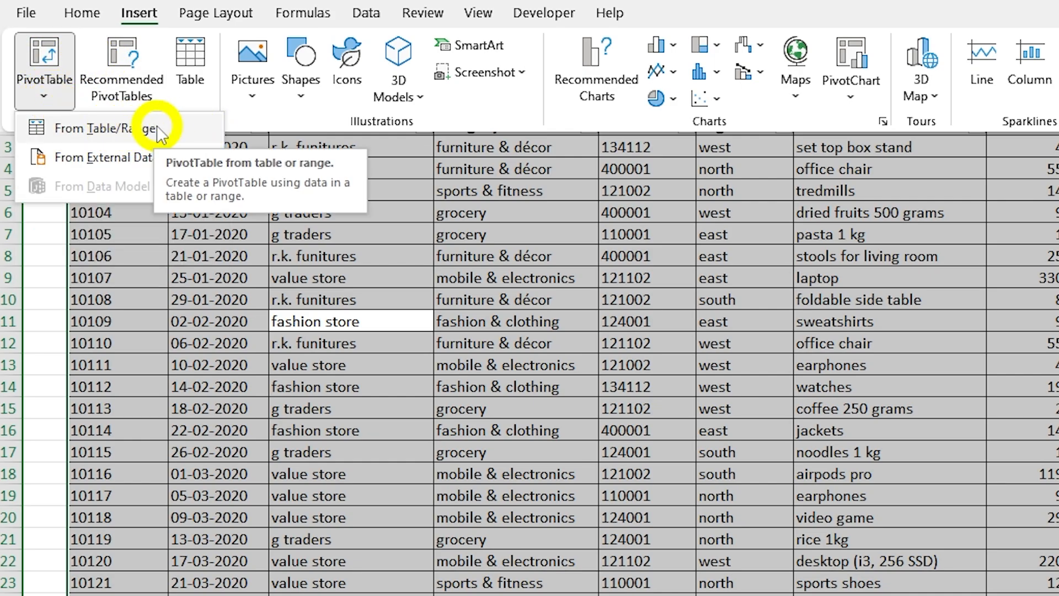
{"action": "left_click", "coordinate": [135, 133]}
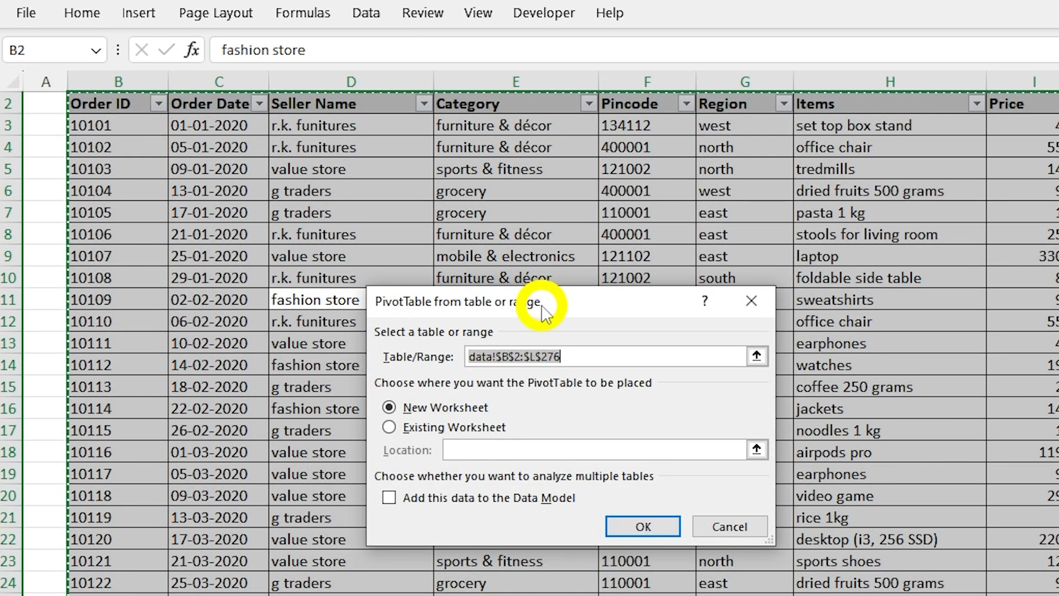
{"action": "left_click_drag", "start_coordinate": [539, 367], "coordinate": [607, 323]}
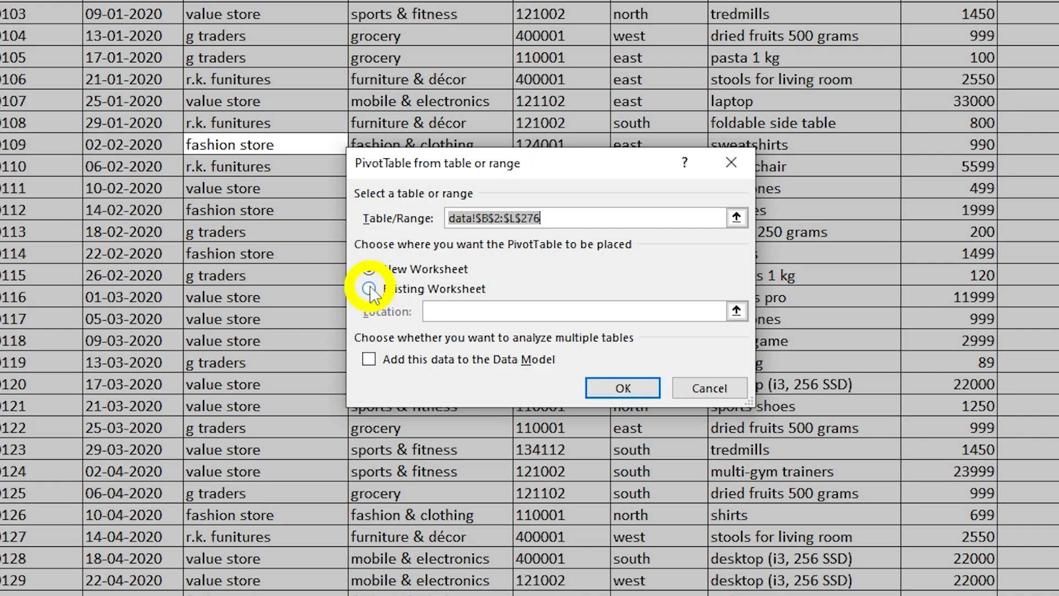
{"action": "left_click", "coordinate": [369, 289]}
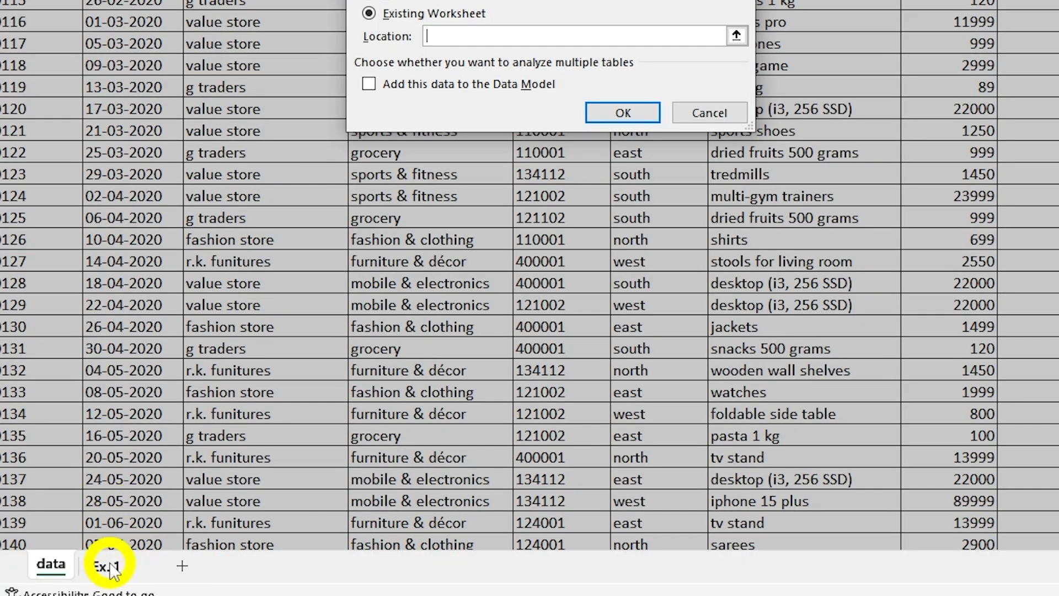
{"action": "left_click", "coordinate": [108, 565]}
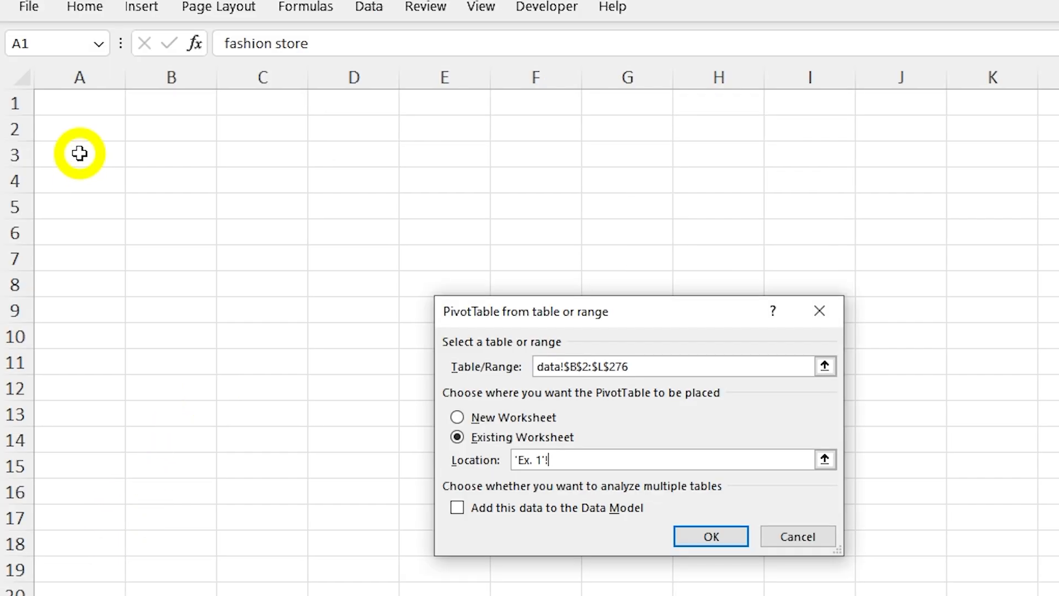
{"action": "left_click", "coordinate": [80, 152]}
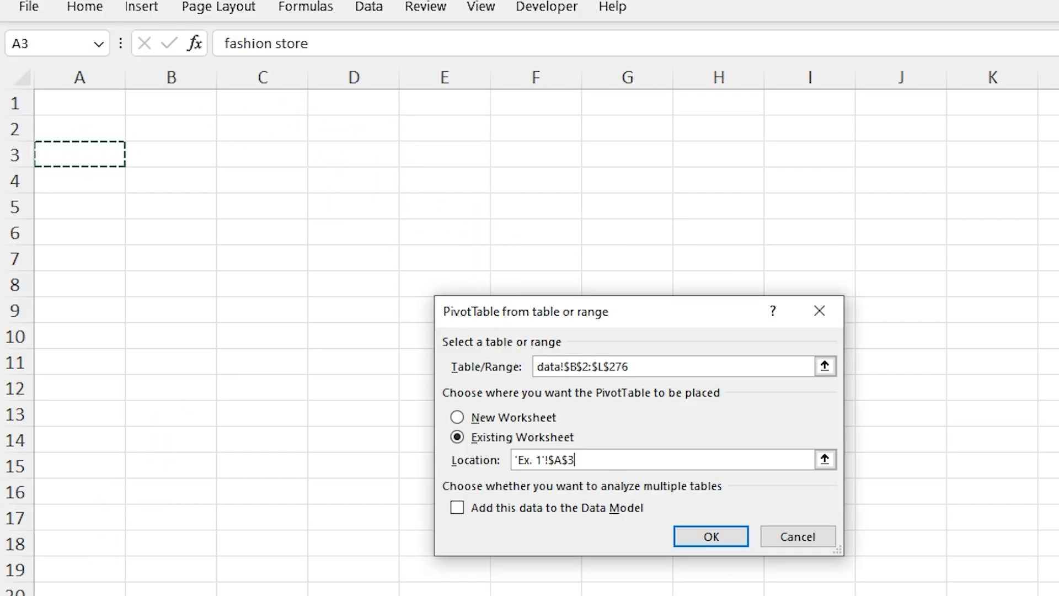
{"action": "left_click", "coordinate": [730, 538]}
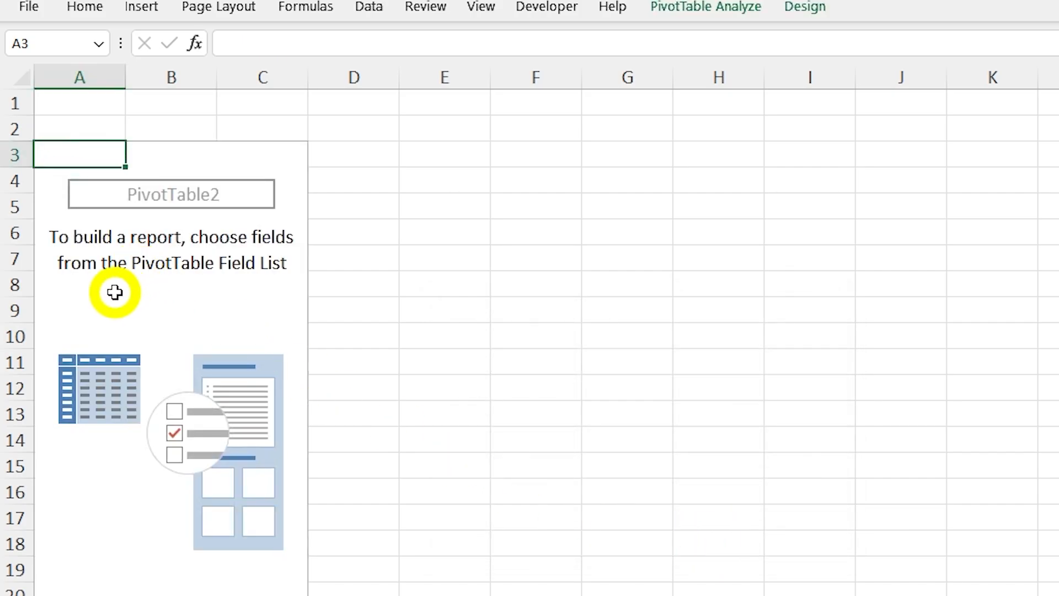
Step: Compare the fields offered for the empty PivotTable on Ex. 1 with the column headers on the data sheet
{"action": "left_click", "coordinate": [115, 293]}
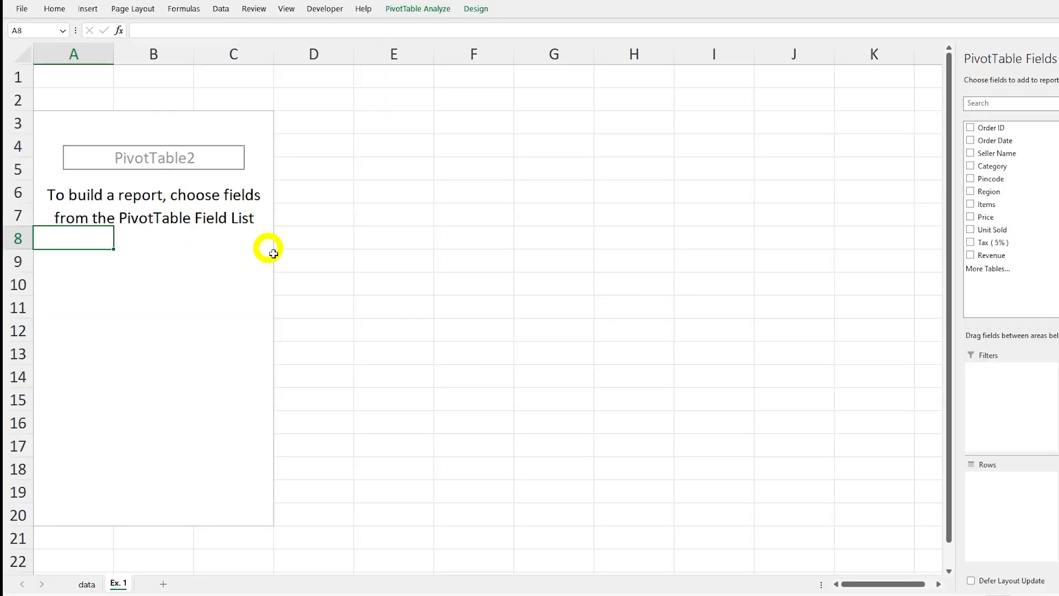
{"action": "left_click", "coordinate": [443, 278]}
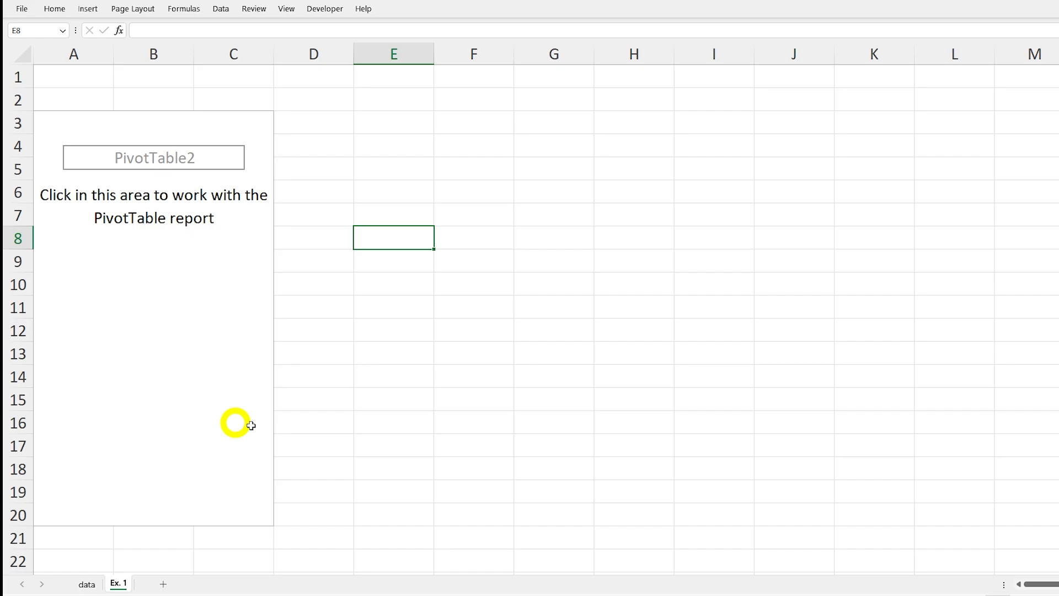
{"action": "left_click", "coordinate": [62, 243]}
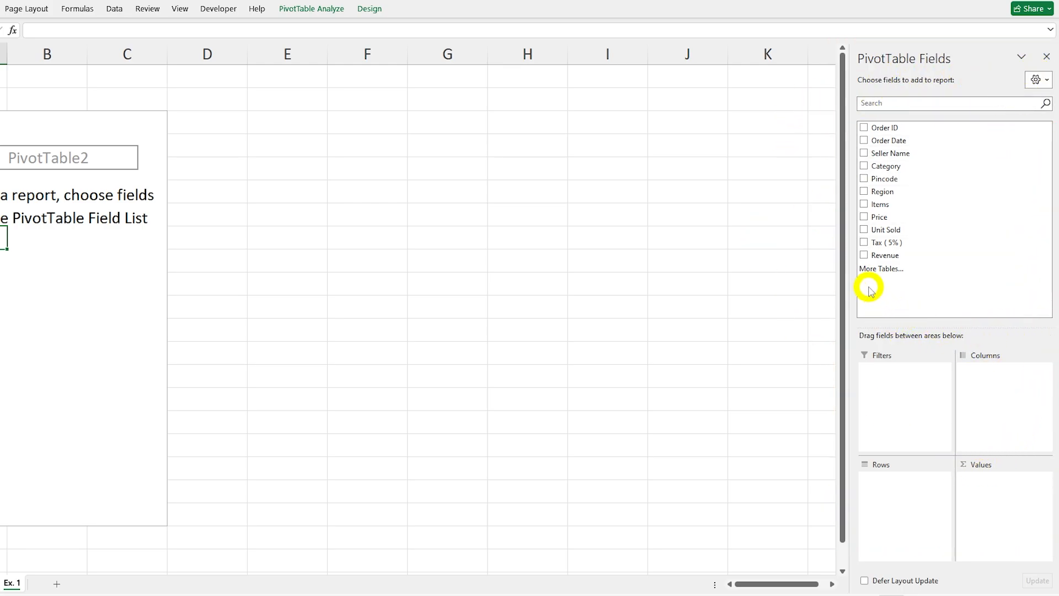
{"action": "left_click", "coordinate": [226, 219]}
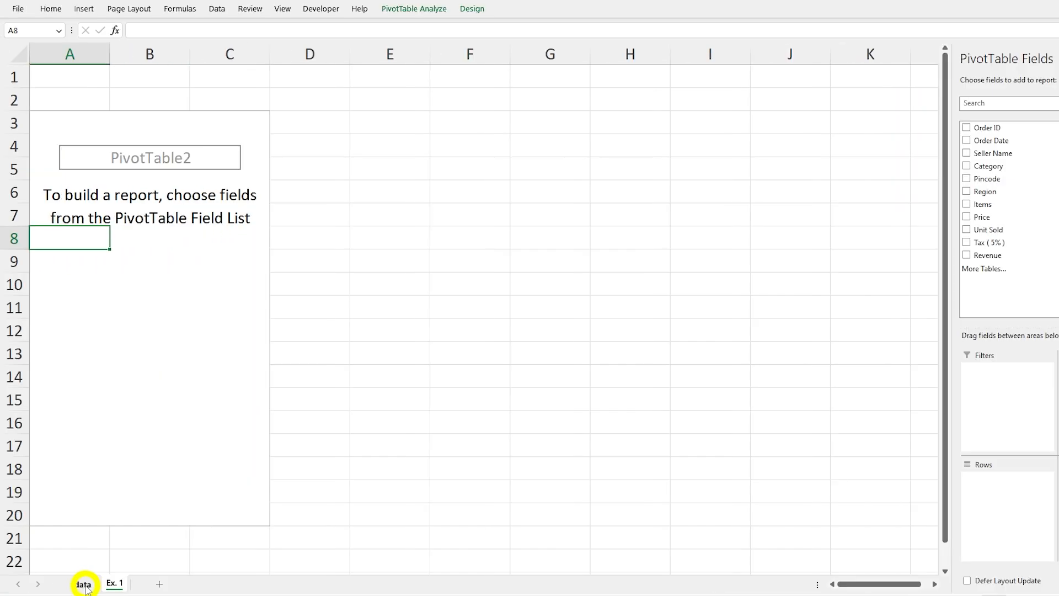
{"action": "left_click", "coordinate": [84, 584]}
{"action": "left_click", "coordinate": [177, 278]}
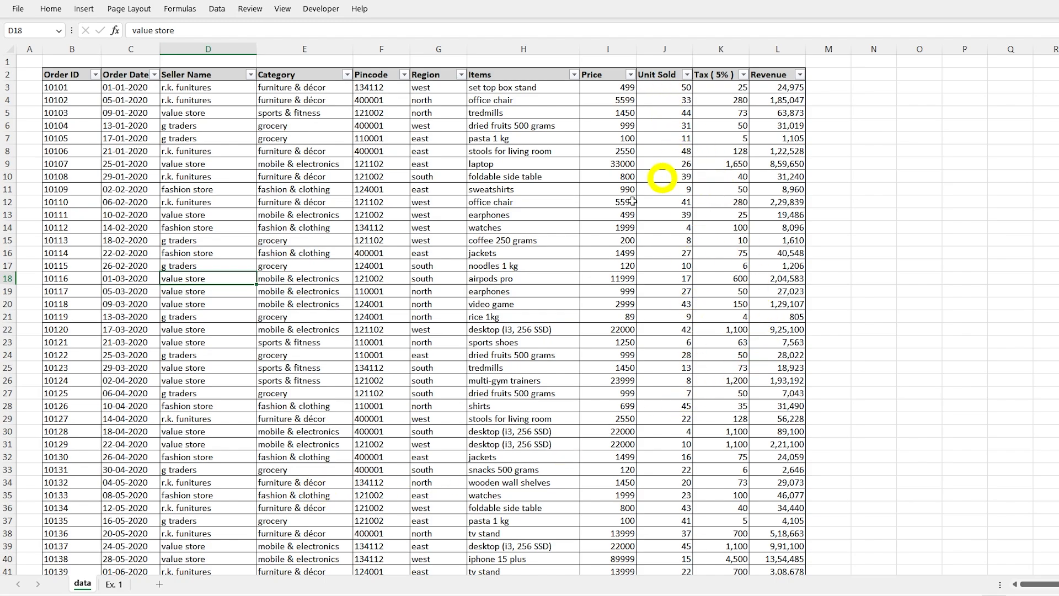
{"action": "left_click", "coordinate": [111, 586]}
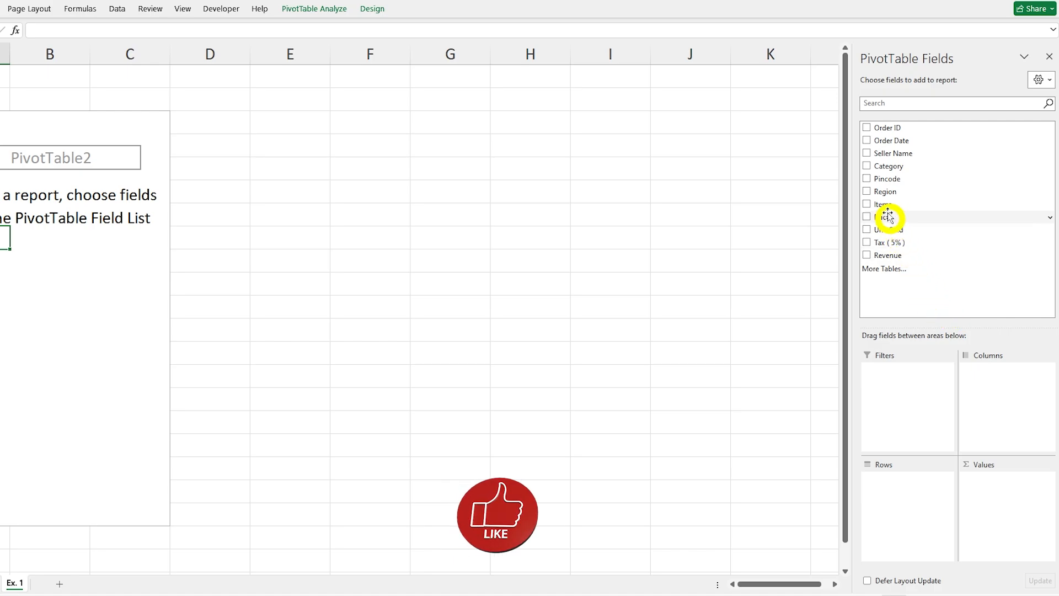
Step: Add Category to the PivotTable's rows and Unit Sold to its values as a sum
{"action": "left_click", "coordinate": [868, 166]}
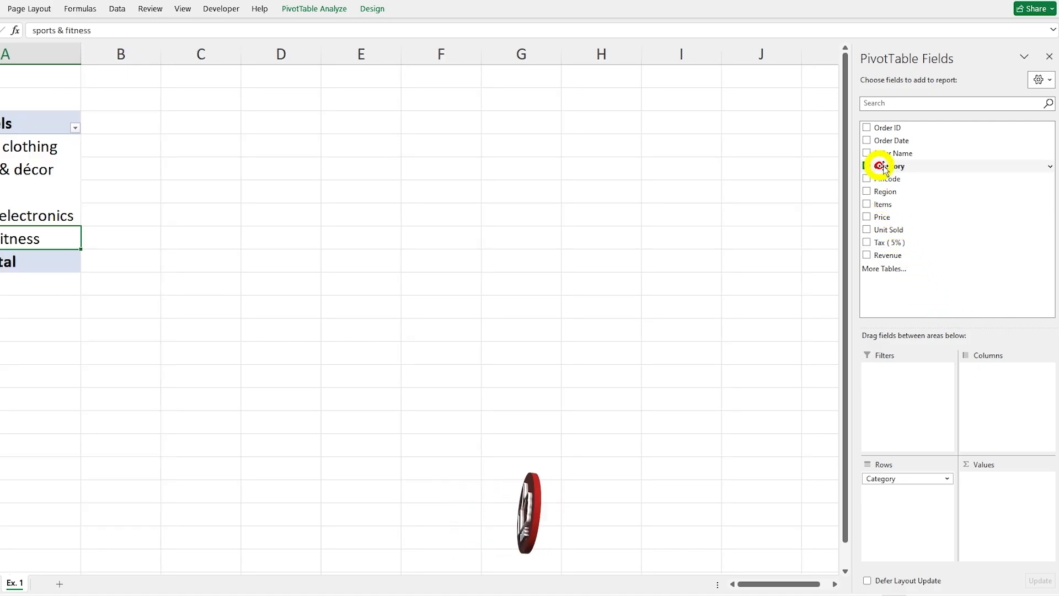
{"action": "left_click_drag", "start_coordinate": [891, 166], "coordinate": [895, 494]}
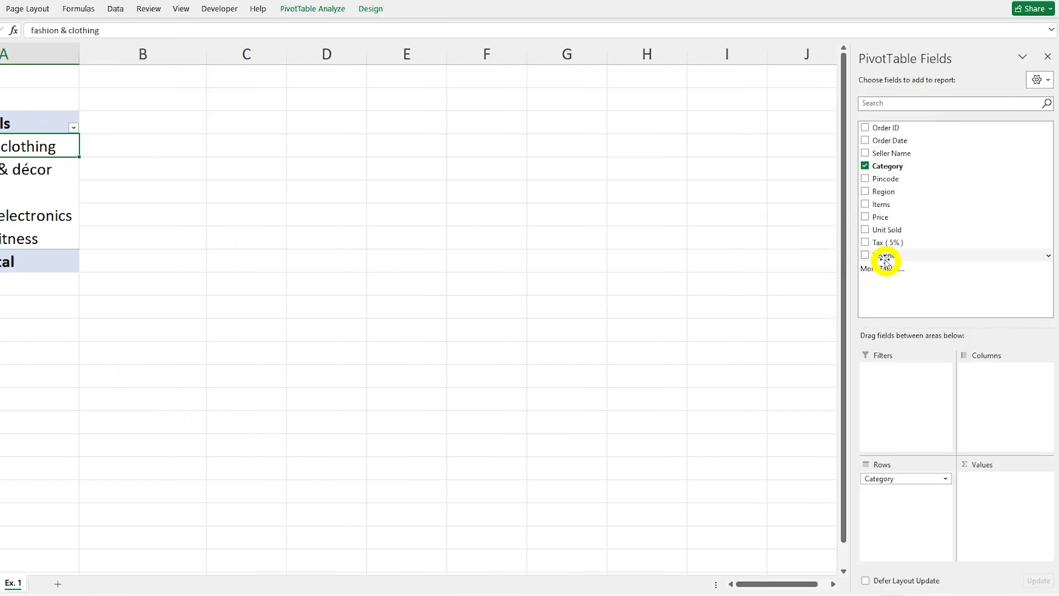
{"action": "left_click", "coordinate": [865, 229]}
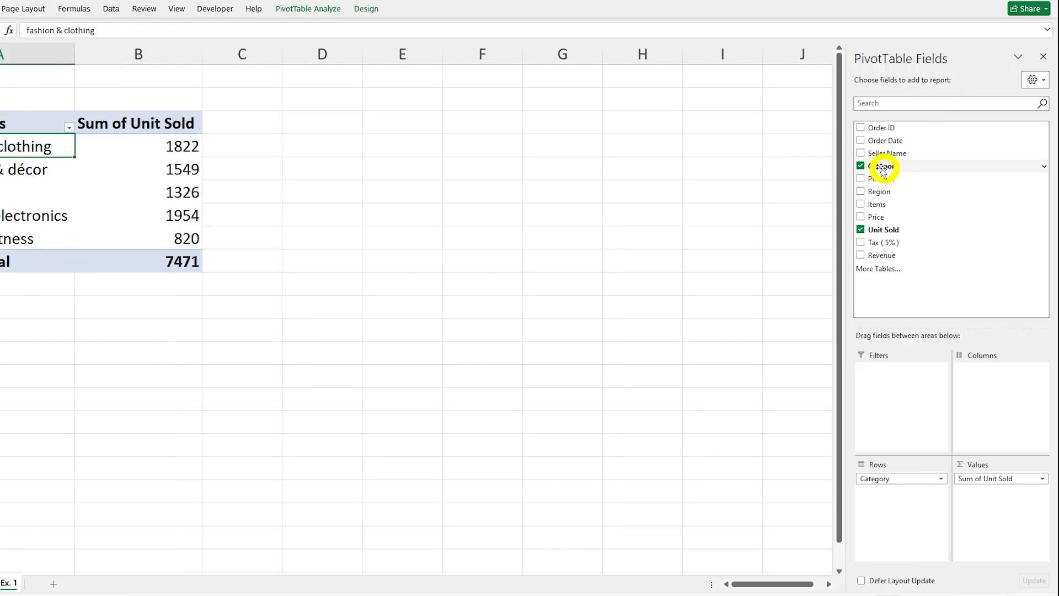
Step: Replace Category with Items in the PivotTable's rows and review the units sold per item down to the grand total
{"action": "left_click", "coordinate": [861, 166]}
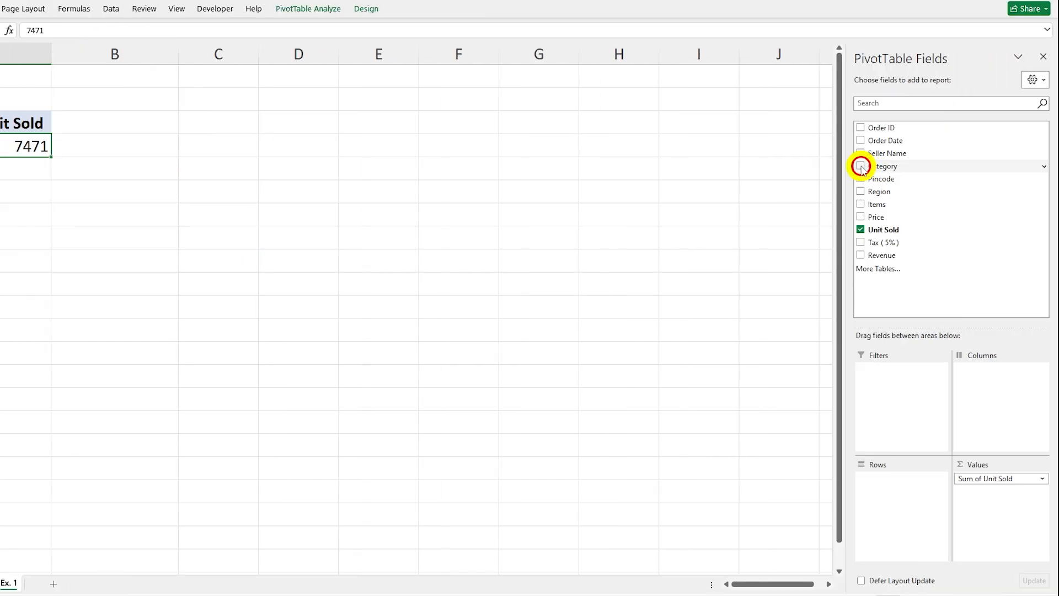
{"action": "left_click", "coordinate": [861, 204]}
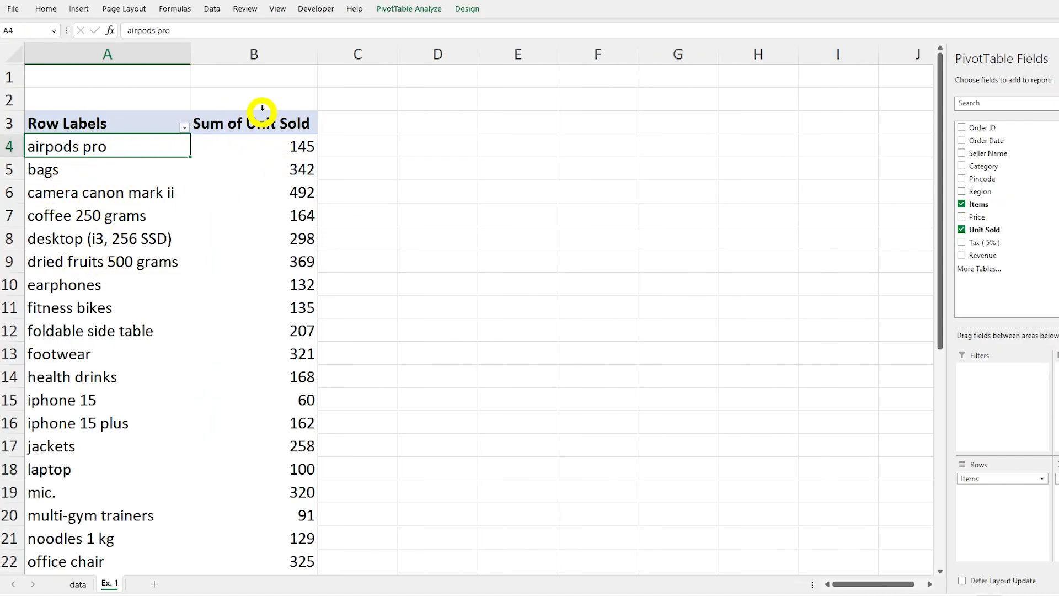
{"action": "scroll", "coordinate": [230, 281], "scroll_direction": "down", "scroll_amount": 2}
{"action": "scroll", "coordinate": [230, 281], "scroll_direction": "down", "scroll_amount": 4}
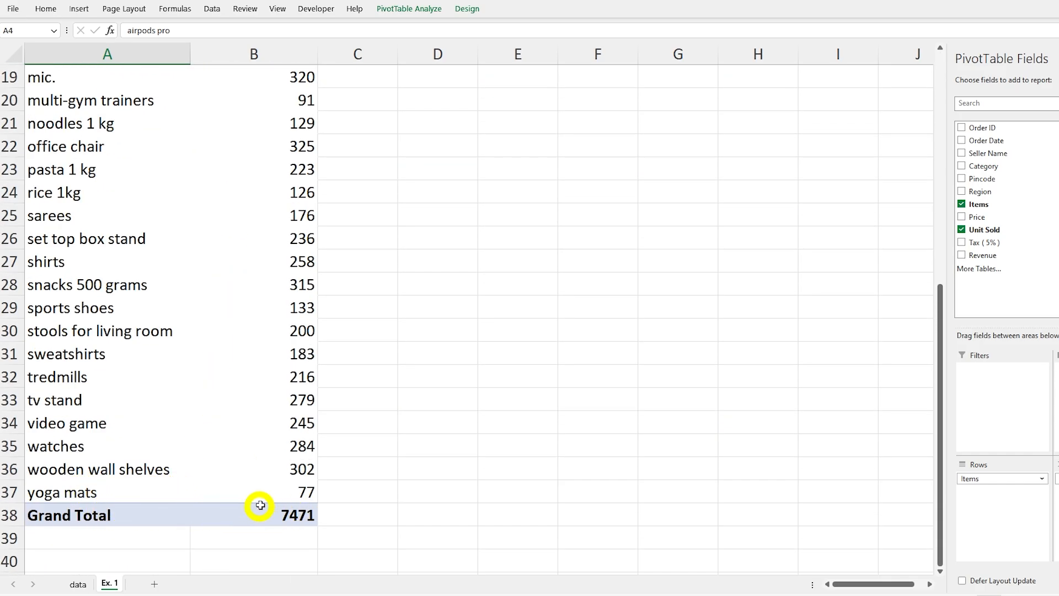
{"action": "scroll", "coordinate": [207, 454], "scroll_direction": "up", "scroll_amount": 6}
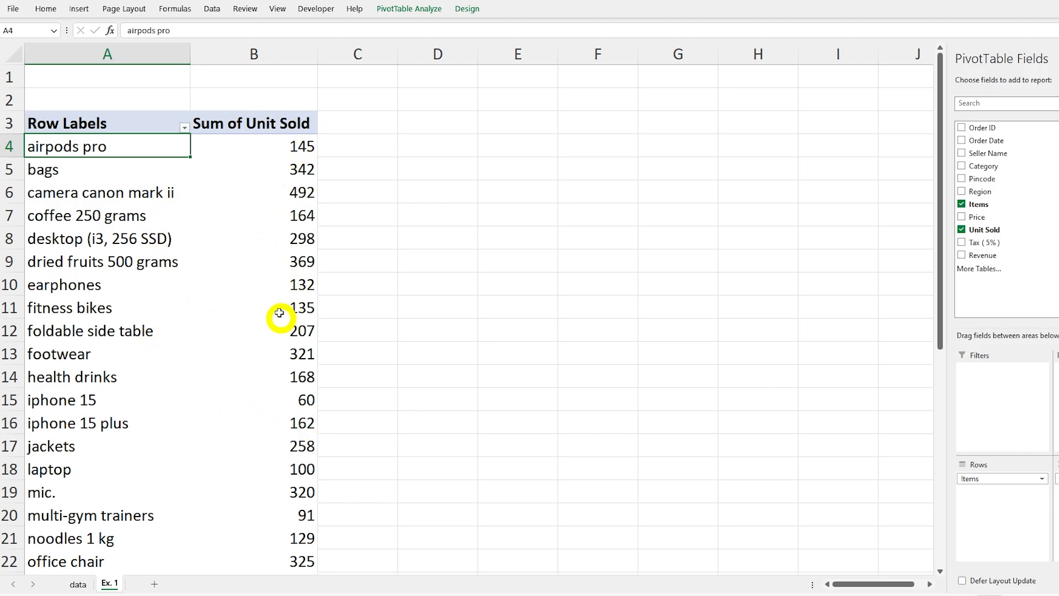
Step: Sort the items on Ex. 1 by Sum of Unit Sold from largest to smallest and check the top-ranked item
{"action": "left_click", "coordinate": [278, 286]}
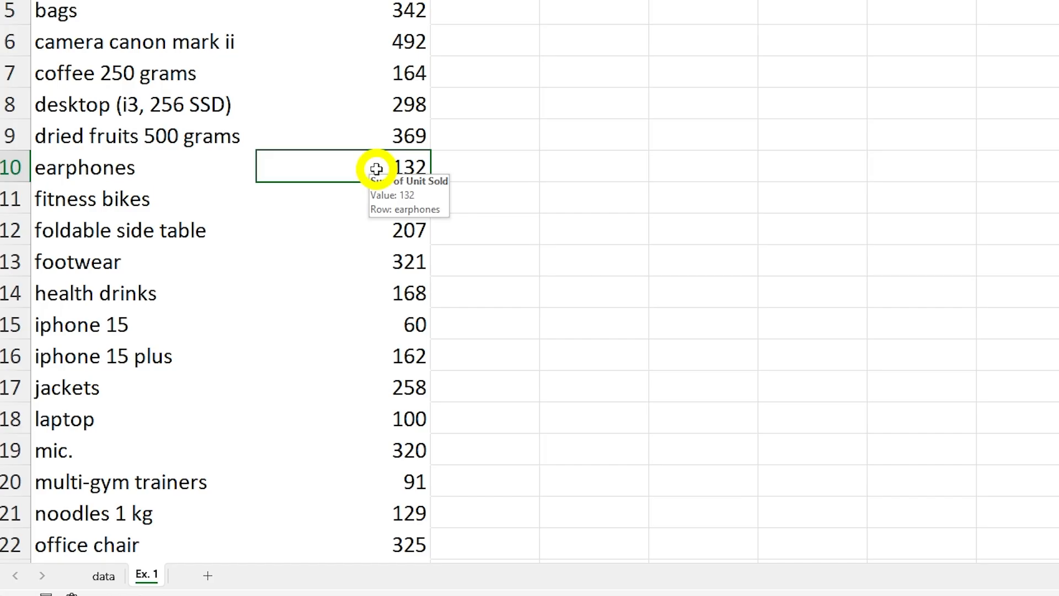
{"action": "right_click", "coordinate": [278, 286]}
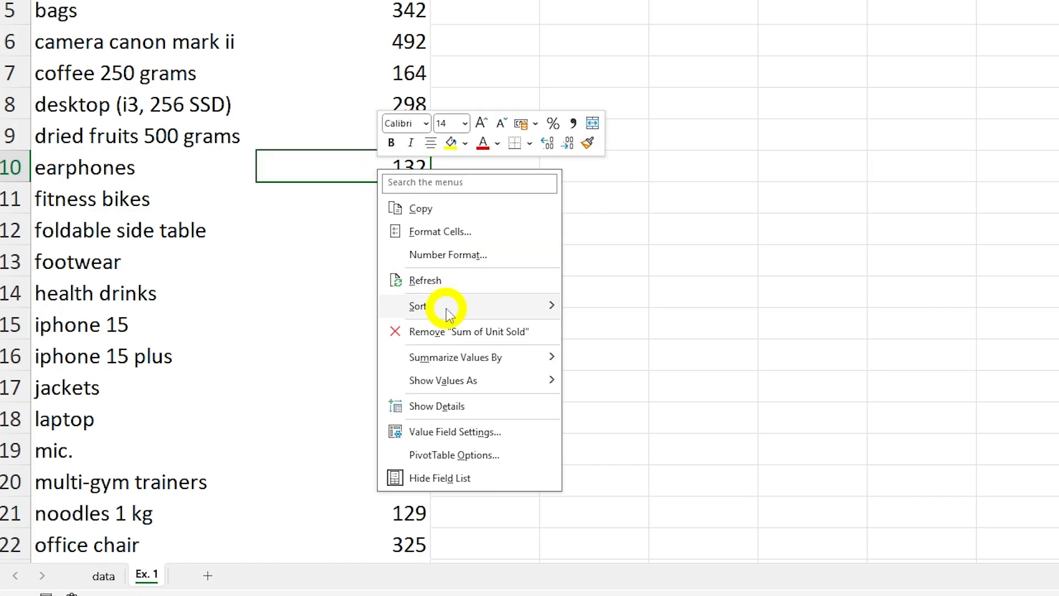
{"action": "mouse_move", "coordinate": [447, 307]}
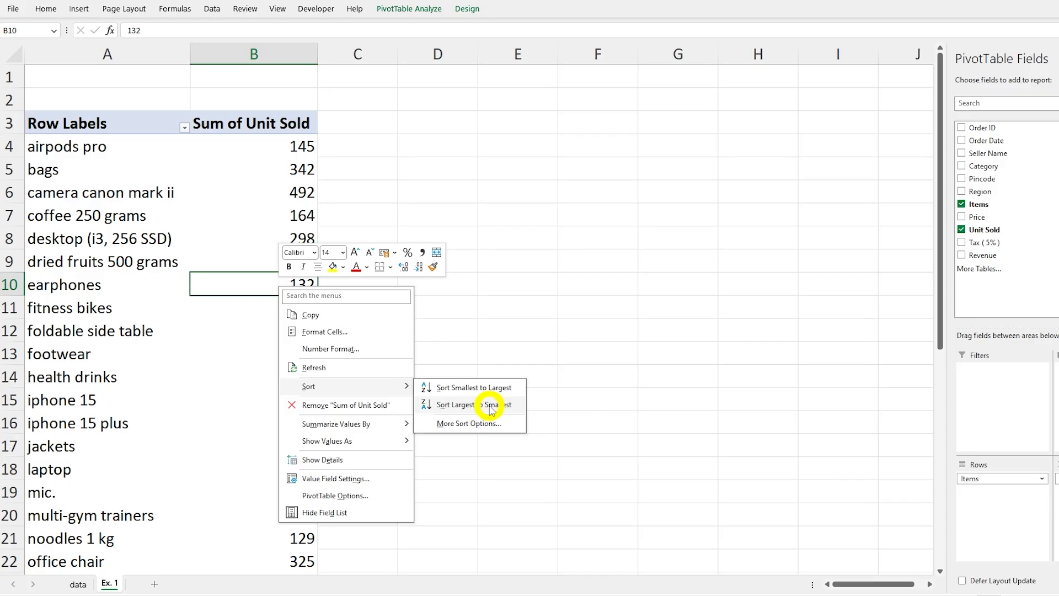
{"action": "left_click", "coordinate": [667, 334]}
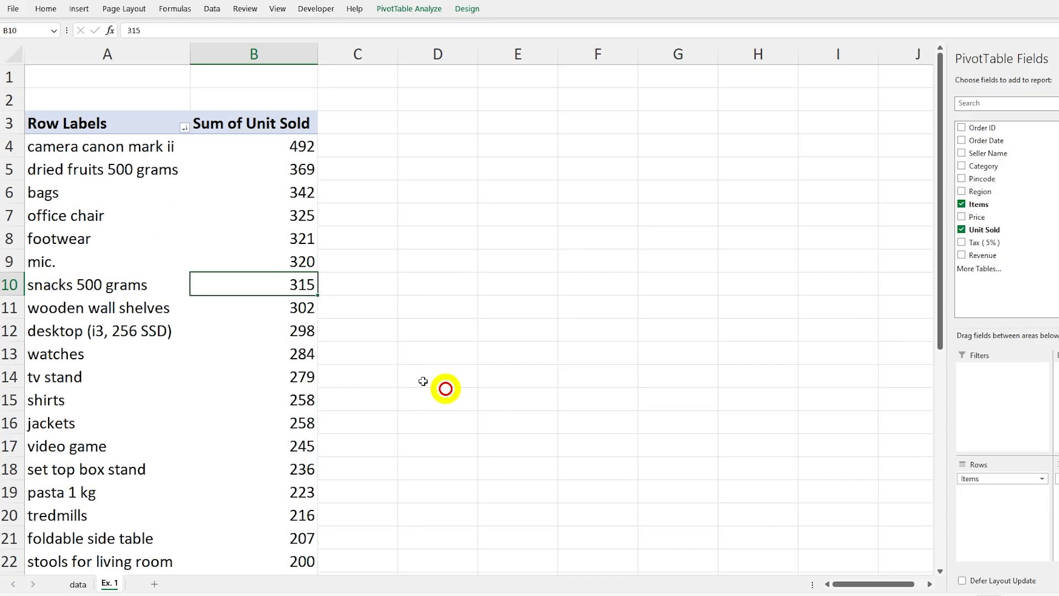
{"action": "left_click", "coordinate": [84, 154]}
{"action": "left_click", "coordinate": [288, 145]}
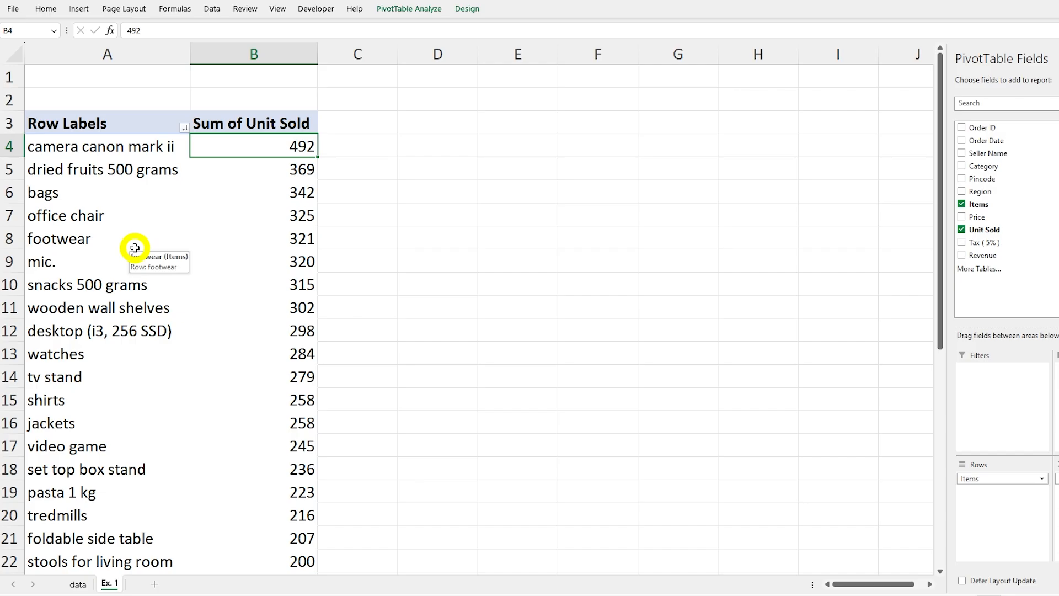
Step: Examine the ranked item list on Ex. 1 in the print preview and return to the worksheet
{"action": "key", "text": "ctrl+p"}
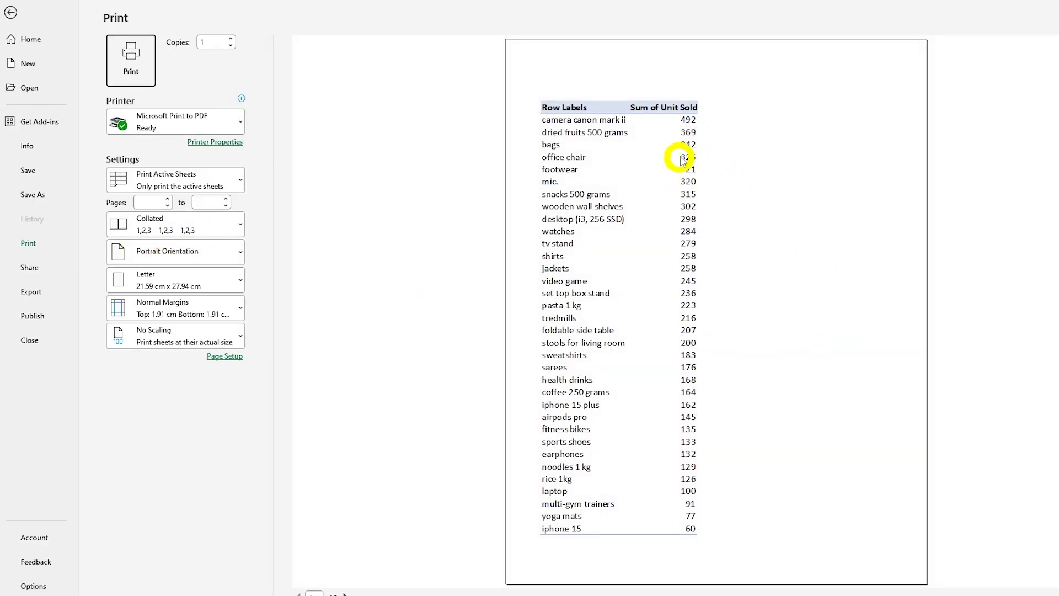
{"action": "scroll", "coordinate": [704, 169], "scroll_direction": "down", "scroll_amount": 1}
{"action": "scroll", "coordinate": [694, 175], "scroll_direction": "up", "scroll_amount": 1}
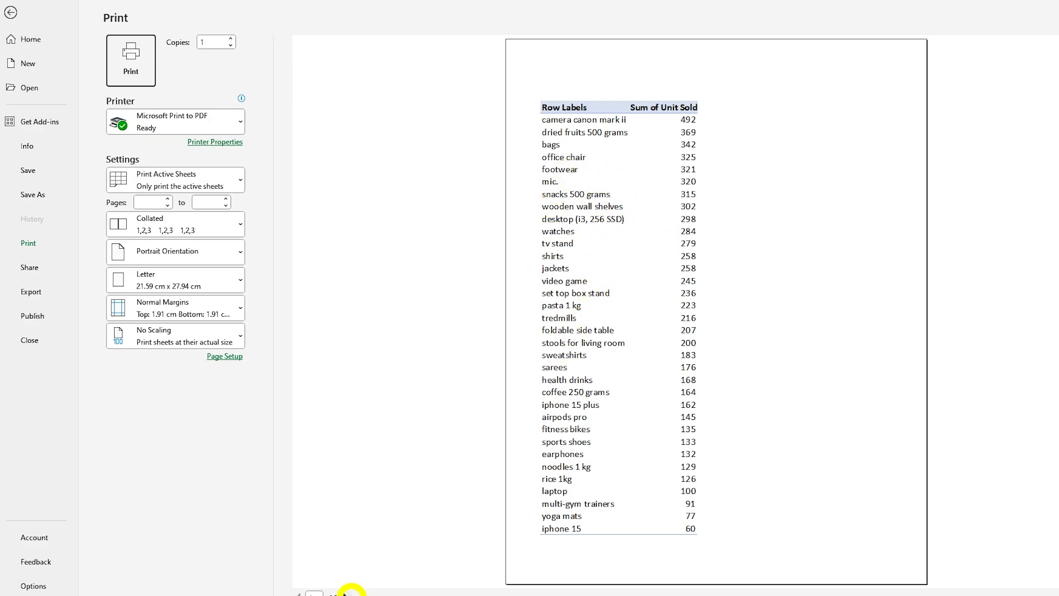
{"action": "left_click", "coordinate": [7, 13]}
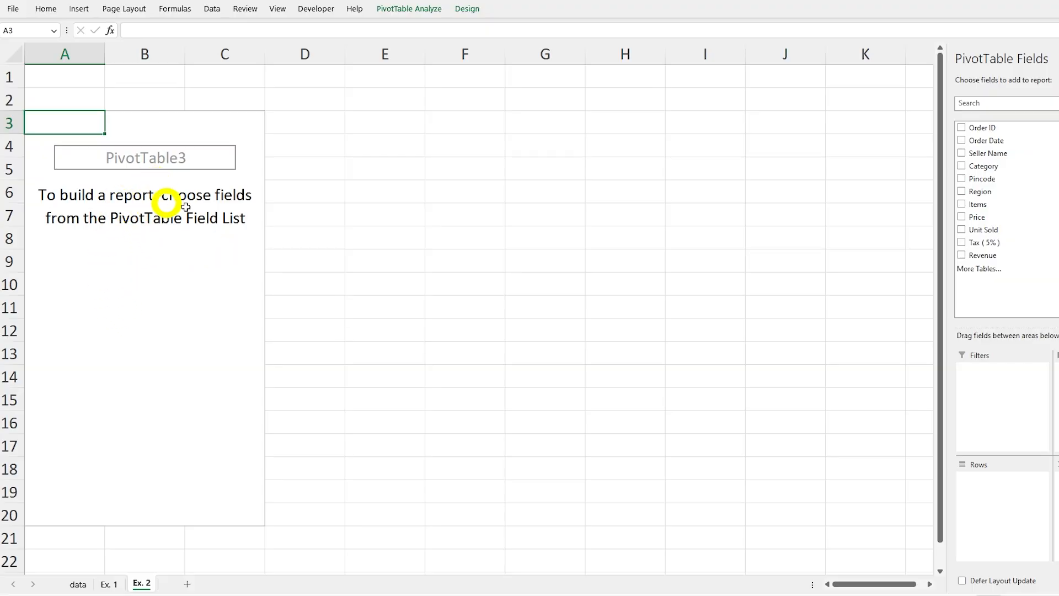
Step: Add Category and then Items to the rows of the empty PivotTable on Ex. 2 and review the grouped items
{"action": "left_click", "coordinate": [76, 255]}
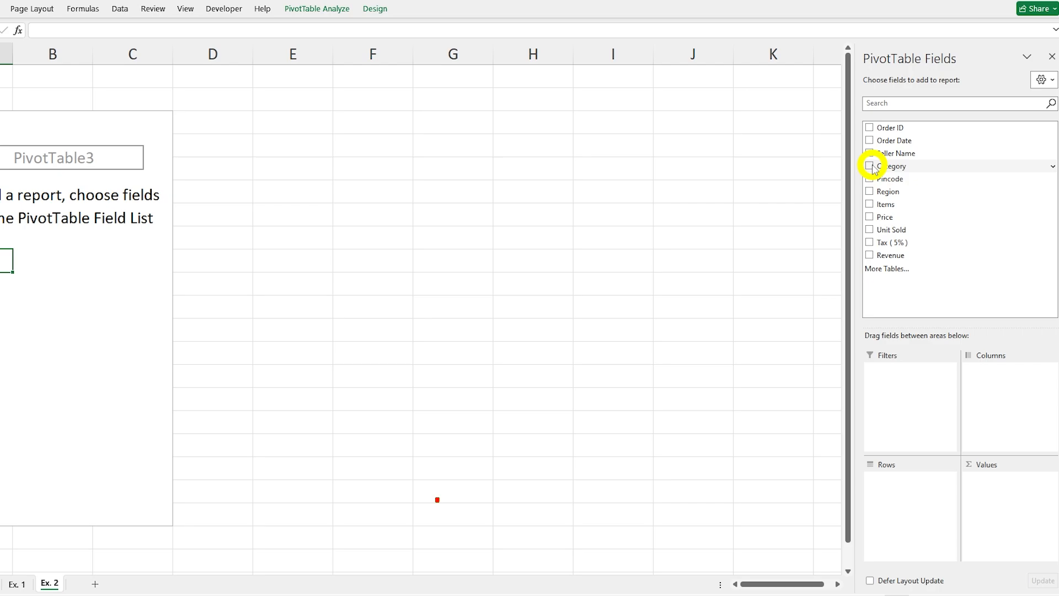
{"action": "left_click", "coordinate": [870, 167]}
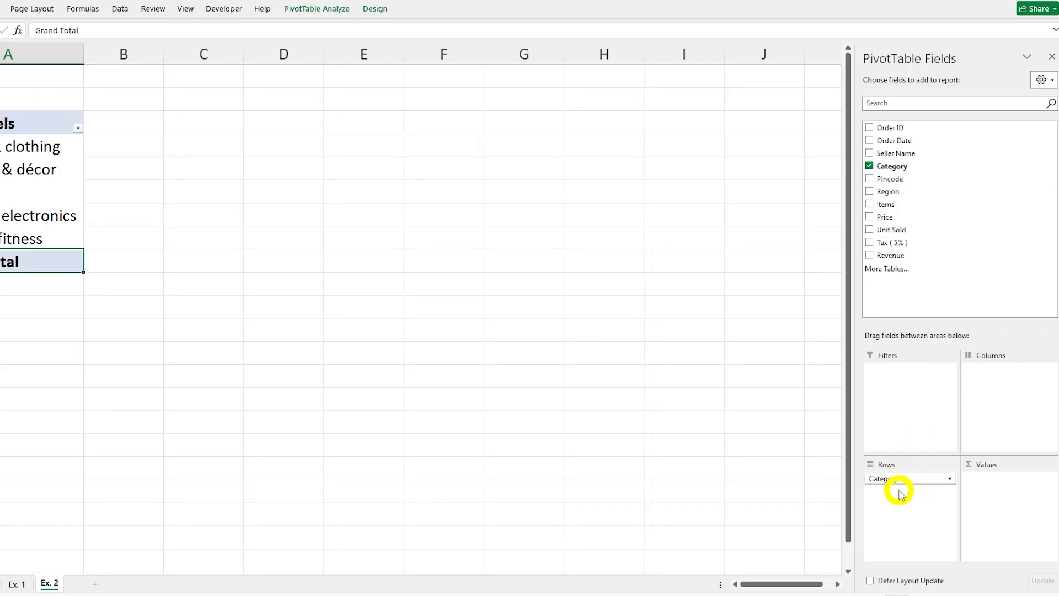
{"action": "left_click", "coordinate": [870, 204]}
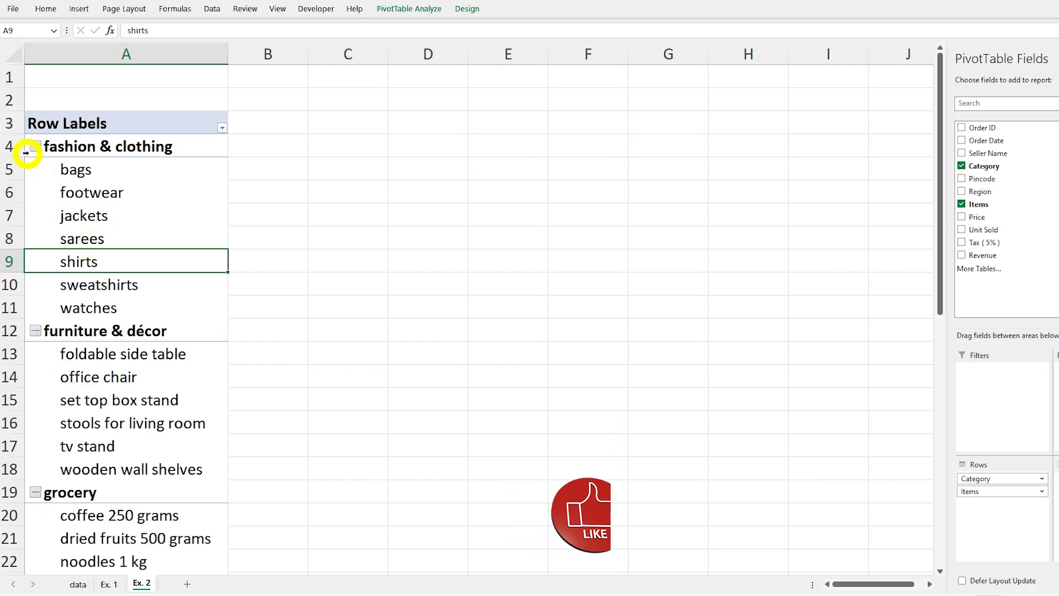
{"action": "scroll", "coordinate": [110, 248], "scroll_direction": "down", "scroll_amount": 10}
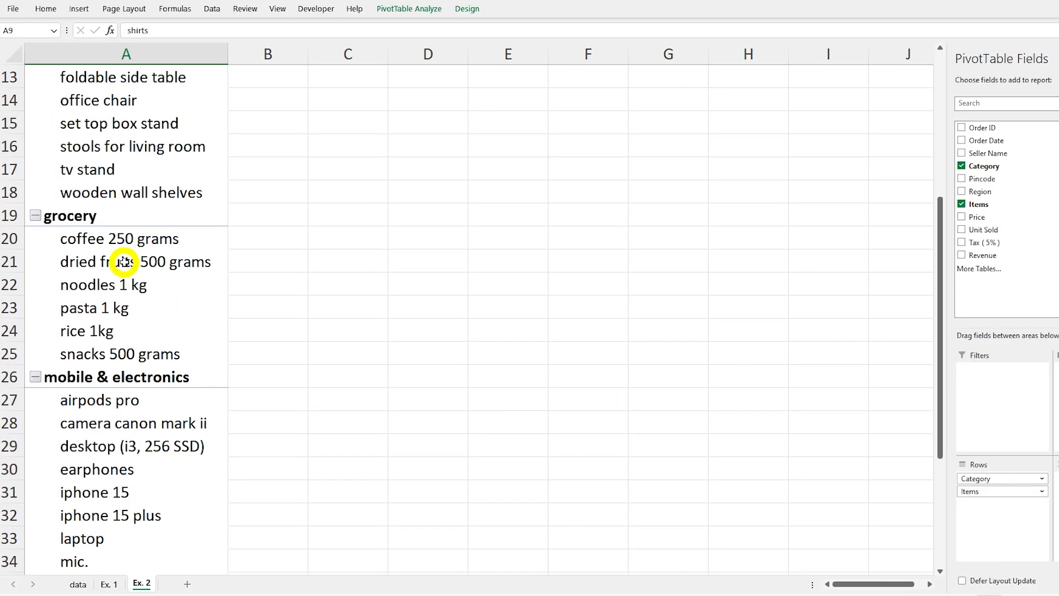
{"action": "scroll", "coordinate": [127, 262], "scroll_direction": "up", "scroll_amount": 7}
{"action": "scroll", "coordinate": [127, 262], "scroll_direction": "up", "scroll_amount": 3}
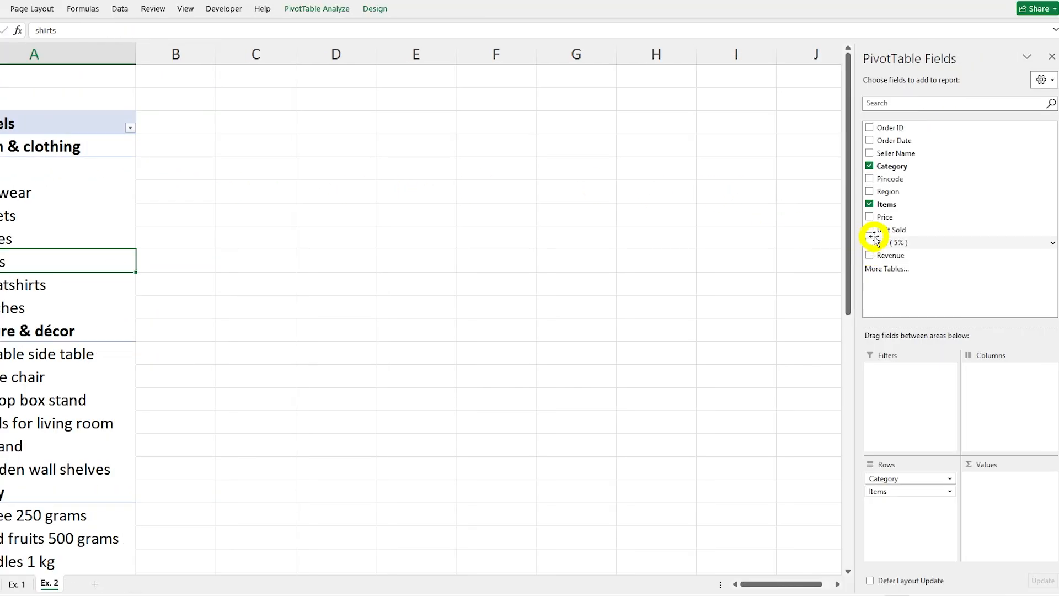
Step: Add Unit Sold as a sum to the values of the PivotTable on Ex. 2 and review it down to the grand total
{"action": "left_click", "coordinate": [870, 231]}
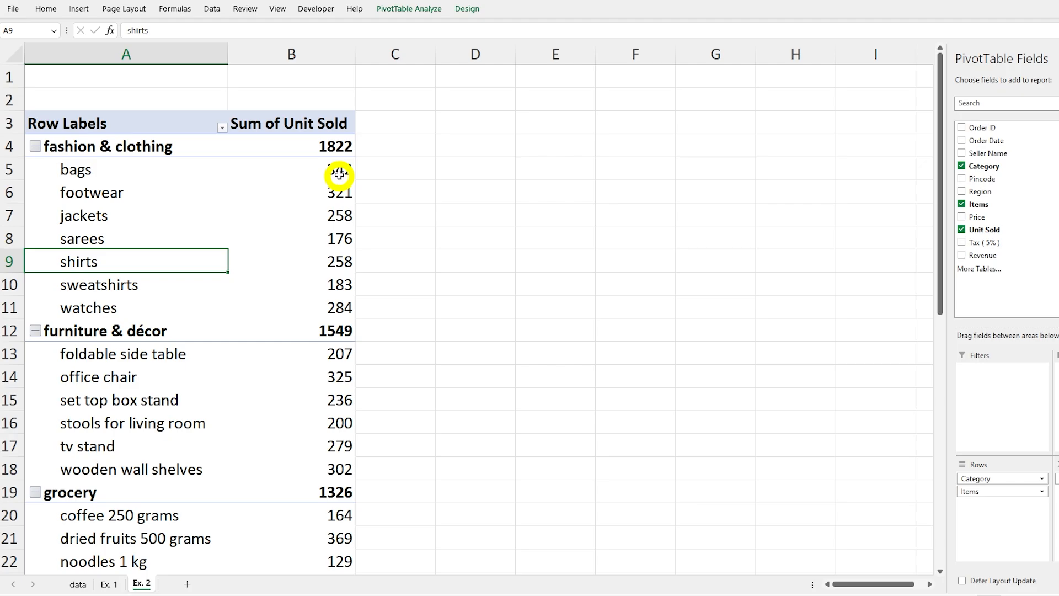
{"action": "scroll", "coordinate": [249, 249], "scroll_direction": "down", "scroll_amount": 2}
{"action": "scroll", "coordinate": [251, 251], "scroll_direction": "down", "scroll_amount": 10}
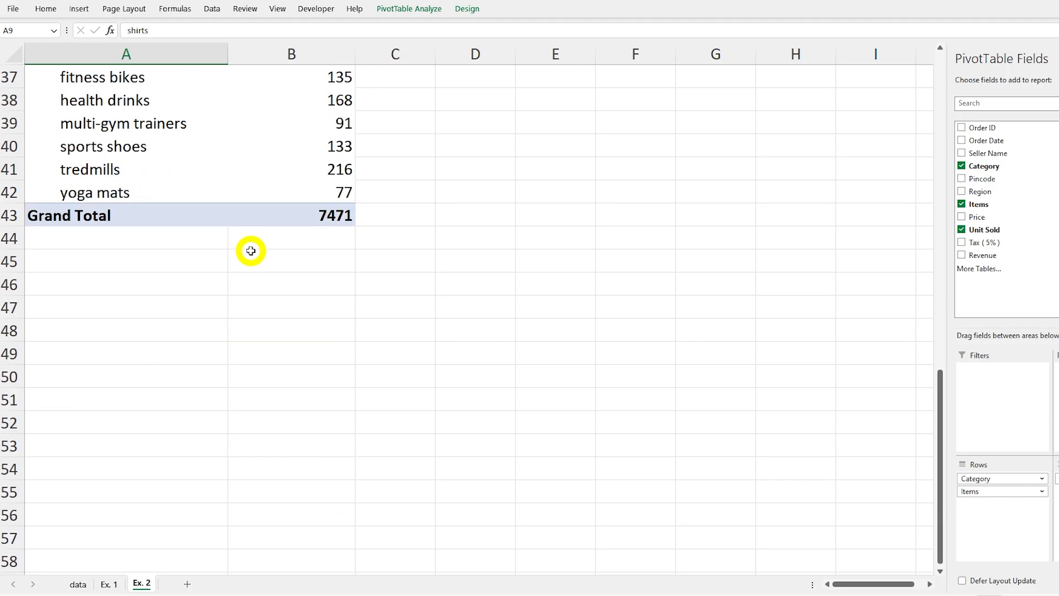
{"action": "scroll", "coordinate": [250, 248], "scroll_direction": "up", "scroll_amount": 9}
{"action": "scroll", "coordinate": [251, 248], "scroll_direction": "up", "scroll_amount": 3}
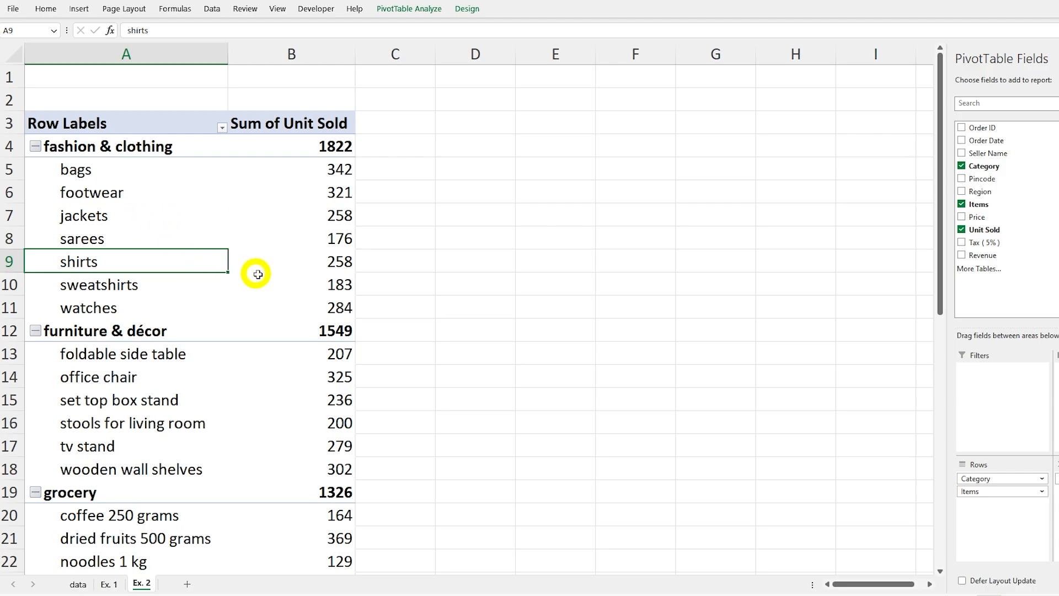
Step: Sort the items within each category on Ex. 2 by units sold from largest to smallest and review every category's ranking
{"action": "left_click_drag", "start_coordinate": [77, 171], "coordinate": [320, 300]}
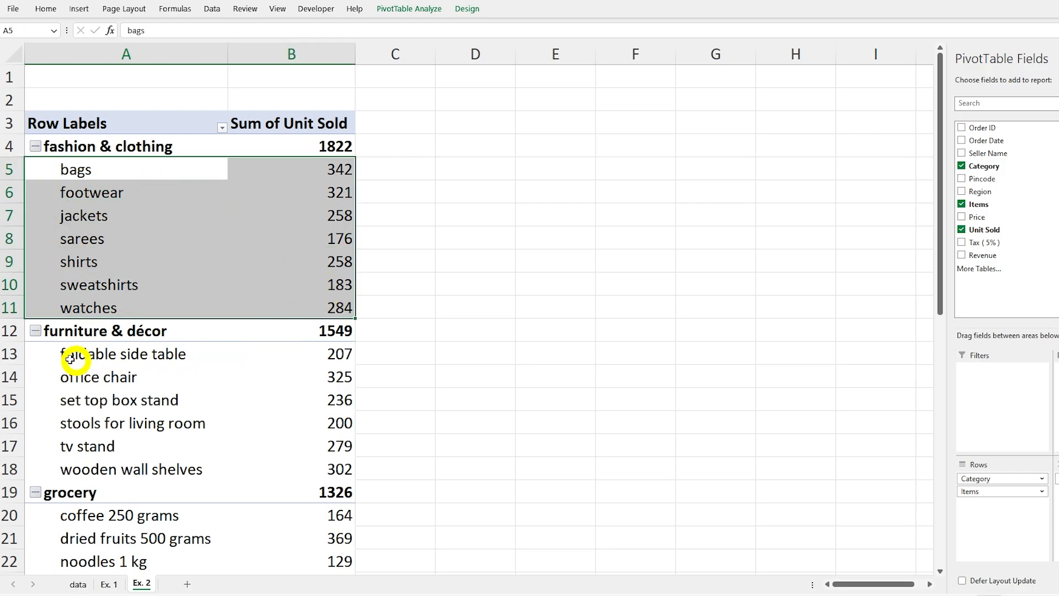
{"action": "left_click_drag", "start_coordinate": [72, 354], "coordinate": [301, 464]}
{"action": "left_click", "coordinate": [104, 376]}
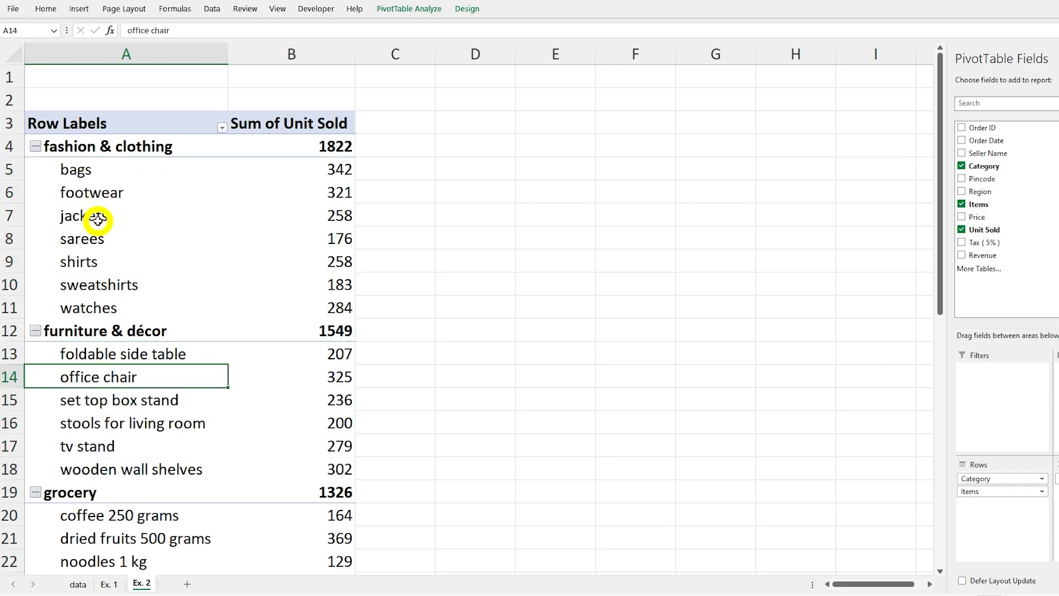
{"action": "left_click", "coordinate": [100, 224]}
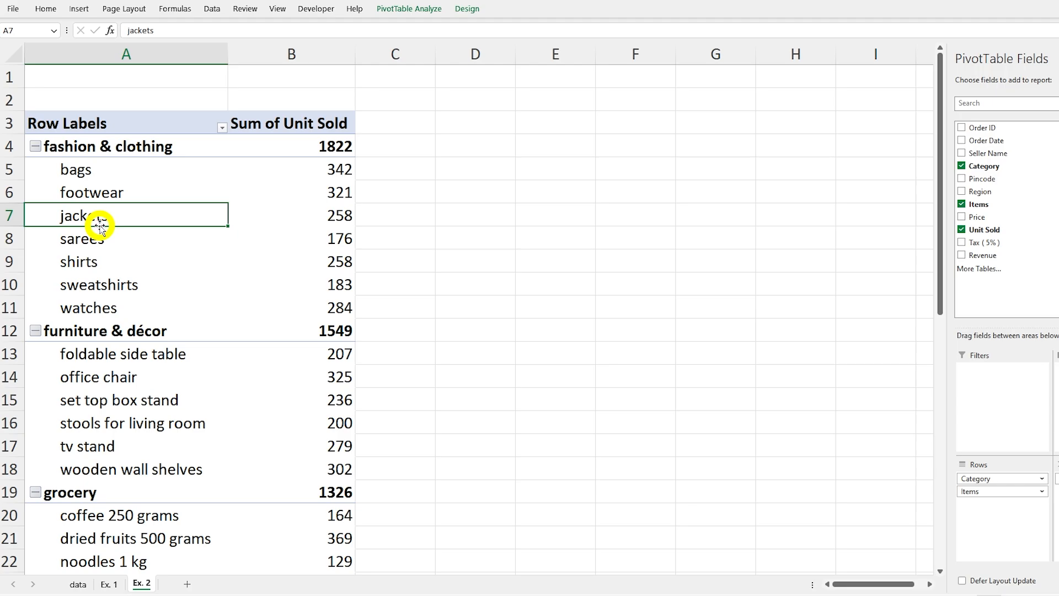
{"action": "left_click", "coordinate": [297, 209]}
{"action": "right_click", "coordinate": [272, 207]}
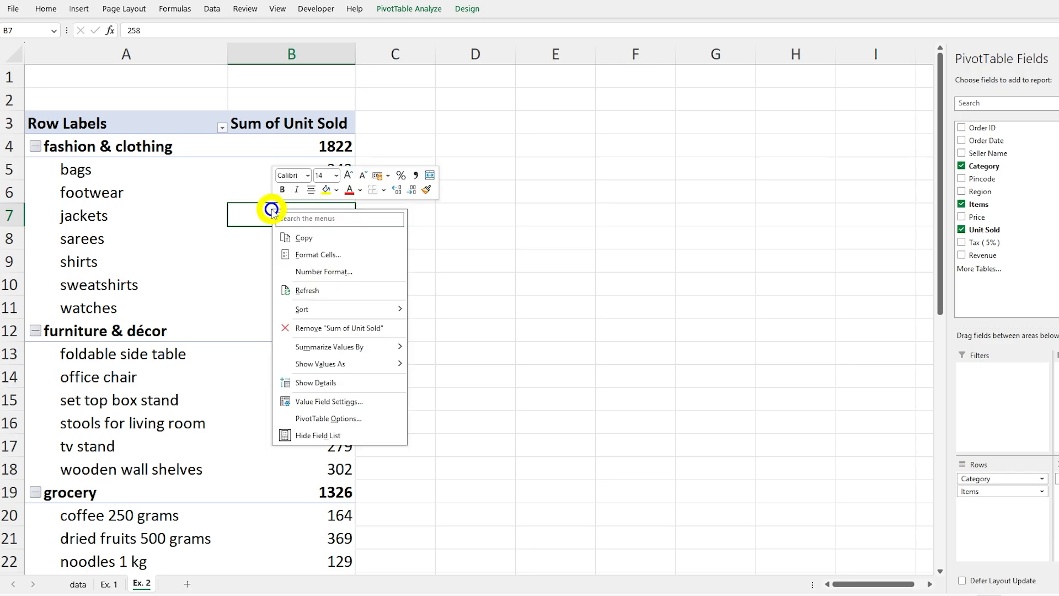
{"action": "mouse_move", "coordinate": [344, 314]}
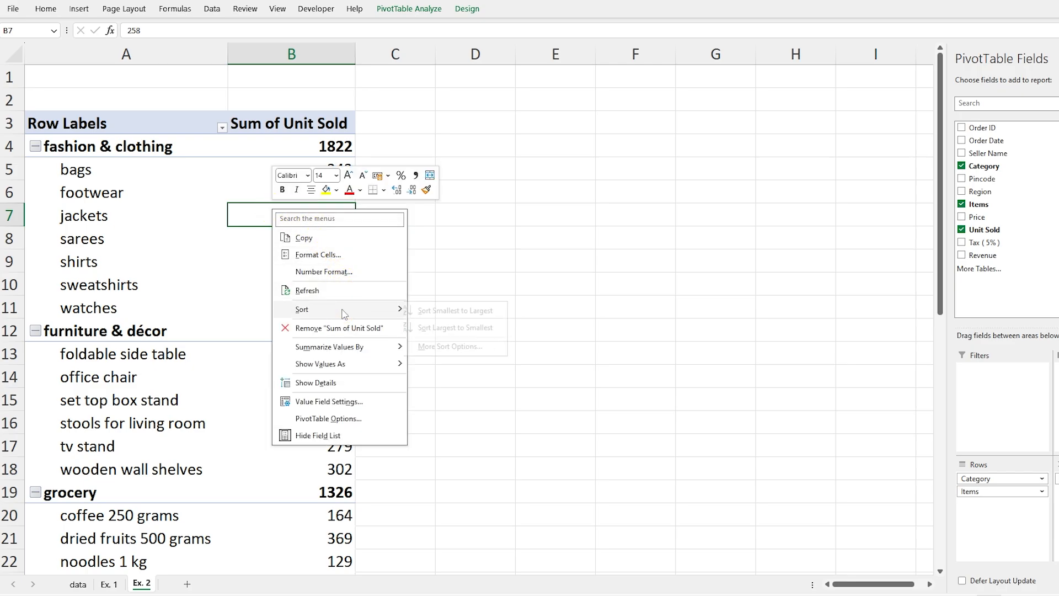
{"action": "left_click", "coordinate": [458, 327]}
{"action": "left_click", "coordinate": [333, 172]}
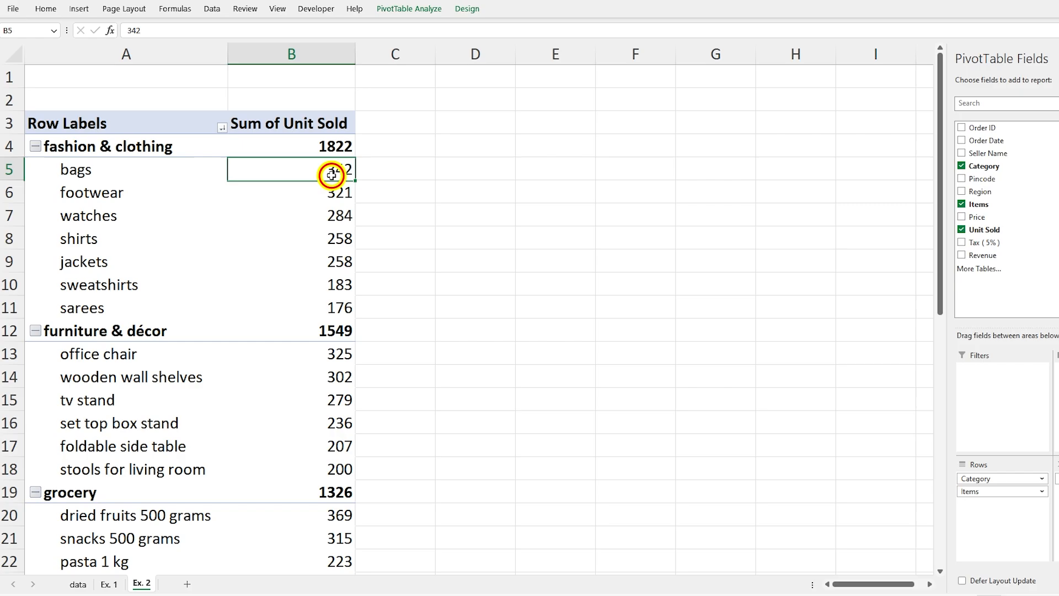
{"action": "scroll", "coordinate": [267, 480], "scroll_direction": "down", "scroll_amount": 6}
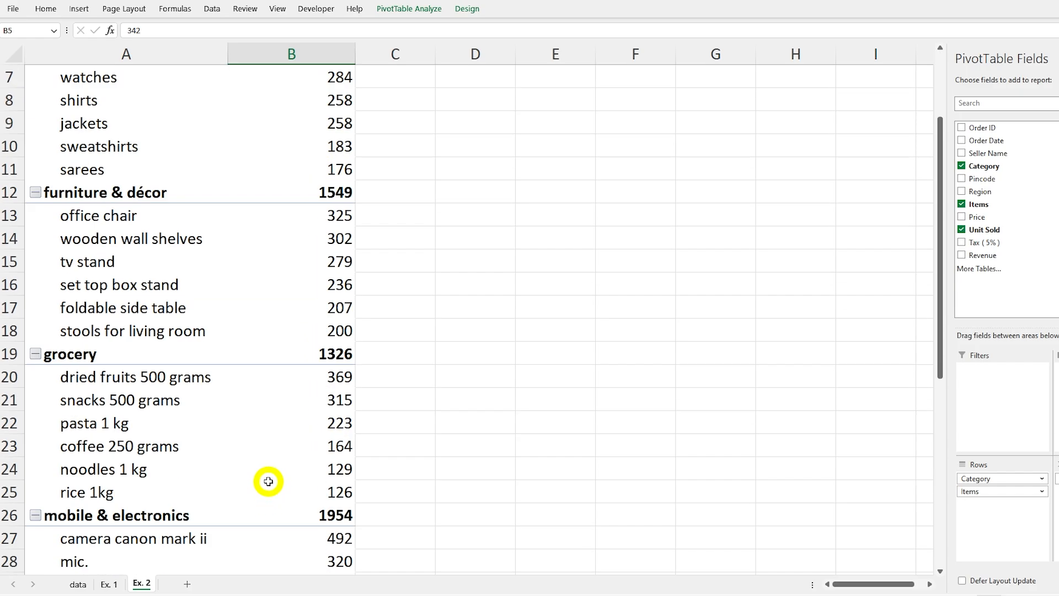
{"action": "scroll", "coordinate": [290, 360], "scroll_direction": "down", "scroll_amount": 3}
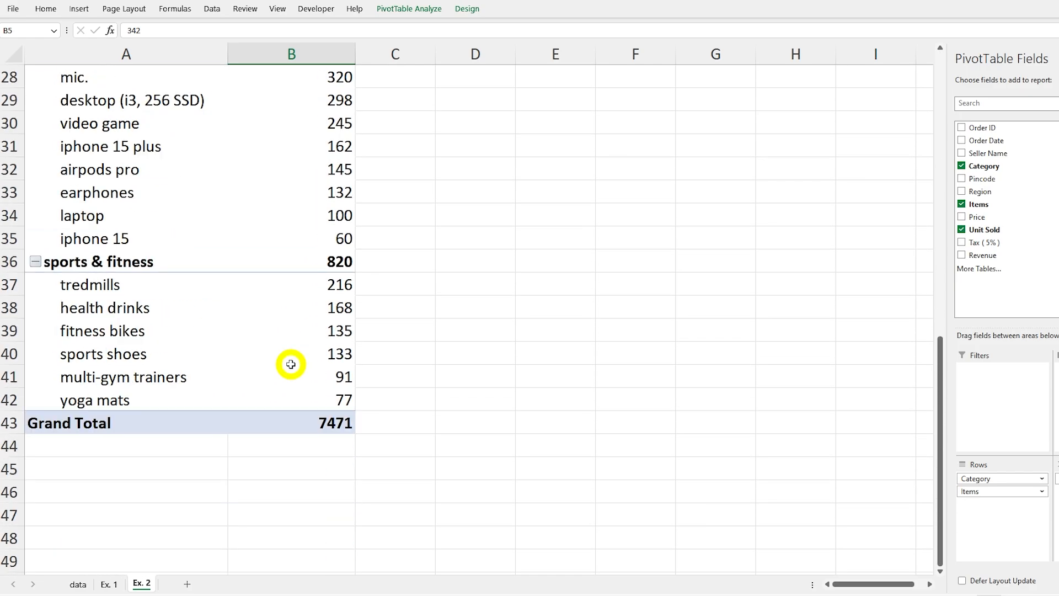
{"action": "scroll", "coordinate": [289, 360], "scroll_direction": "up", "scroll_amount": 9}
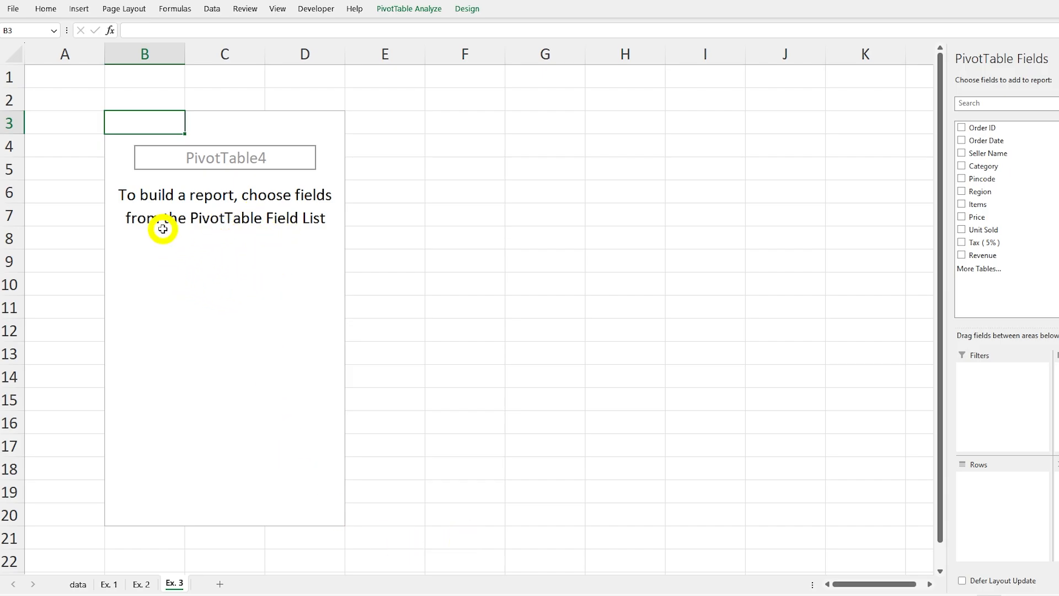
Step: Add Region and then Category to the rows of the empty PivotTable on Ex. 3 and review the nested groups
{"action": "left_click", "coordinate": [962, 191]}
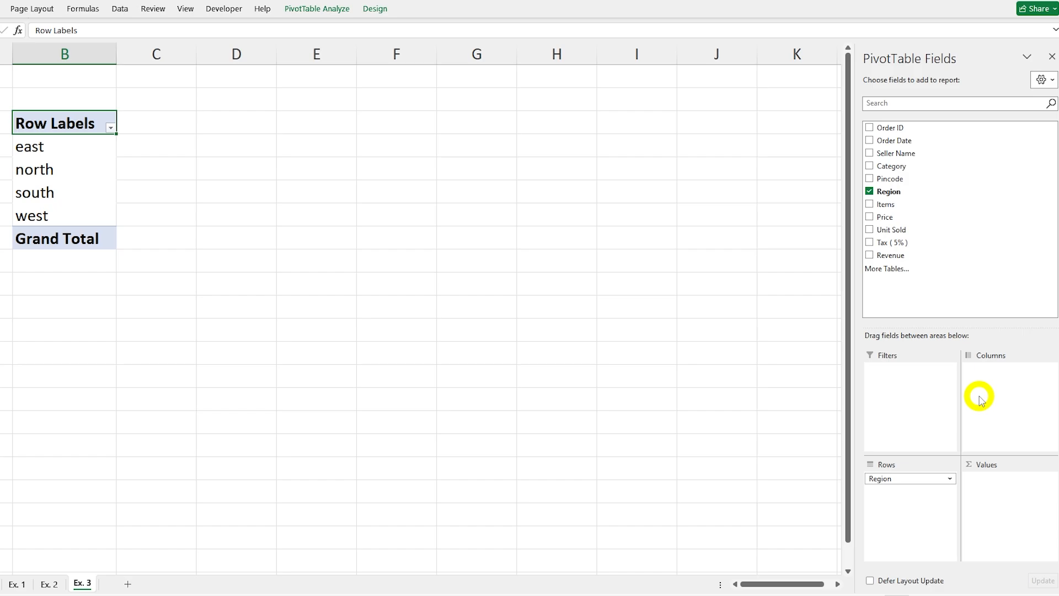
{"action": "left_click", "coordinate": [870, 166]}
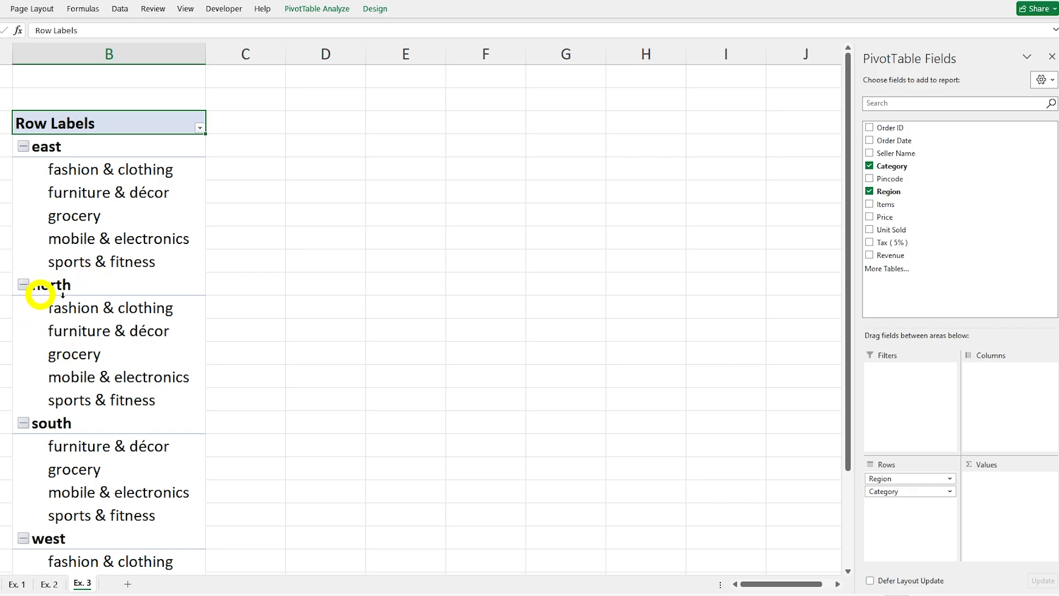
{"action": "scroll", "coordinate": [166, 409], "scroll_direction": "down", "scroll_amount": 7}
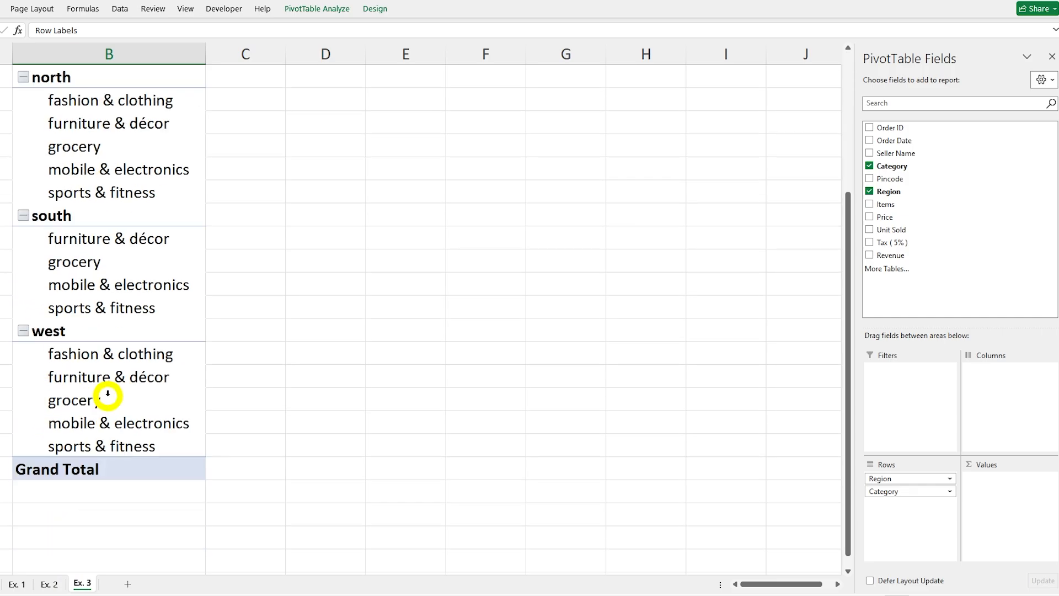
{"action": "scroll", "coordinate": [108, 395], "scroll_direction": "up", "scroll_amount": 7}
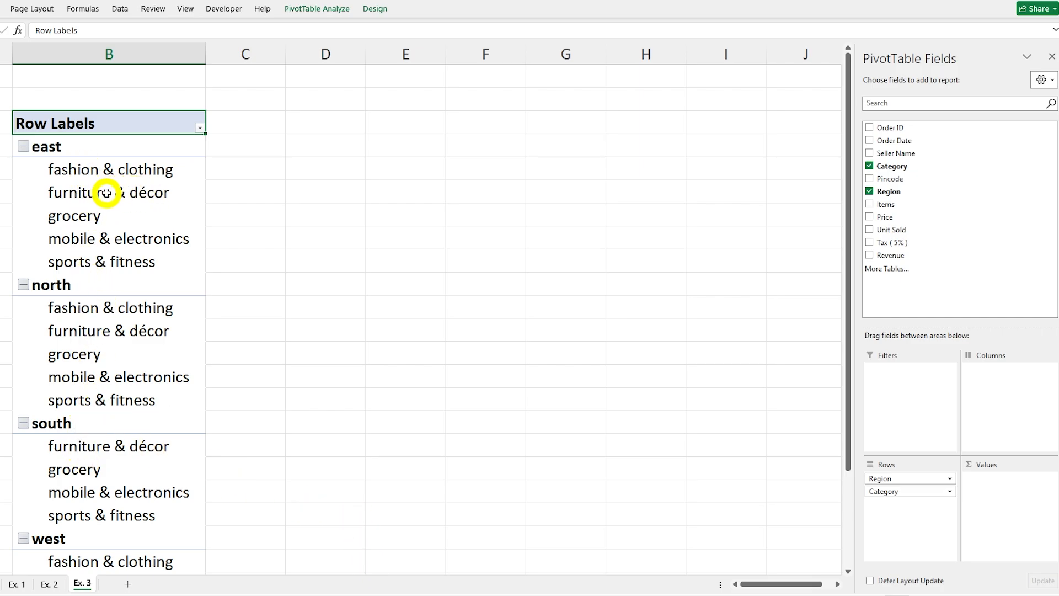
Step: Add Unit Sold as a sum to the values on Ex. 3 and review the units per region and category
{"action": "left_click", "coordinate": [870, 230]}
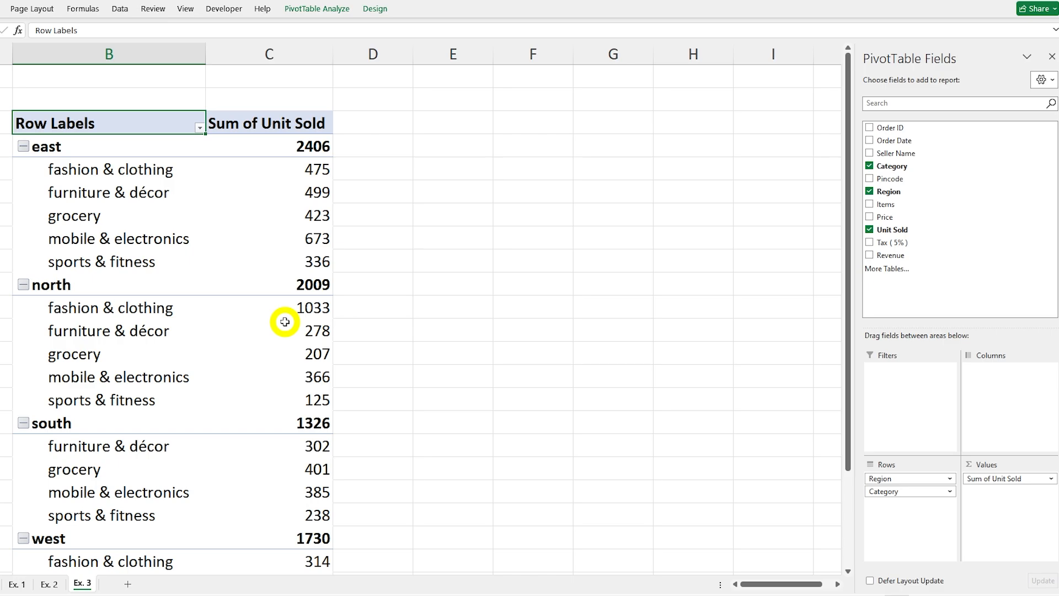
{"action": "scroll", "coordinate": [246, 305], "scroll_direction": "down", "scroll_amount": 5}
{"action": "scroll", "coordinate": [248, 307], "scroll_direction": "up", "scroll_amount": 4}
{"action": "scroll", "coordinate": [249, 305], "scroll_direction": "up", "scroll_amount": 1}
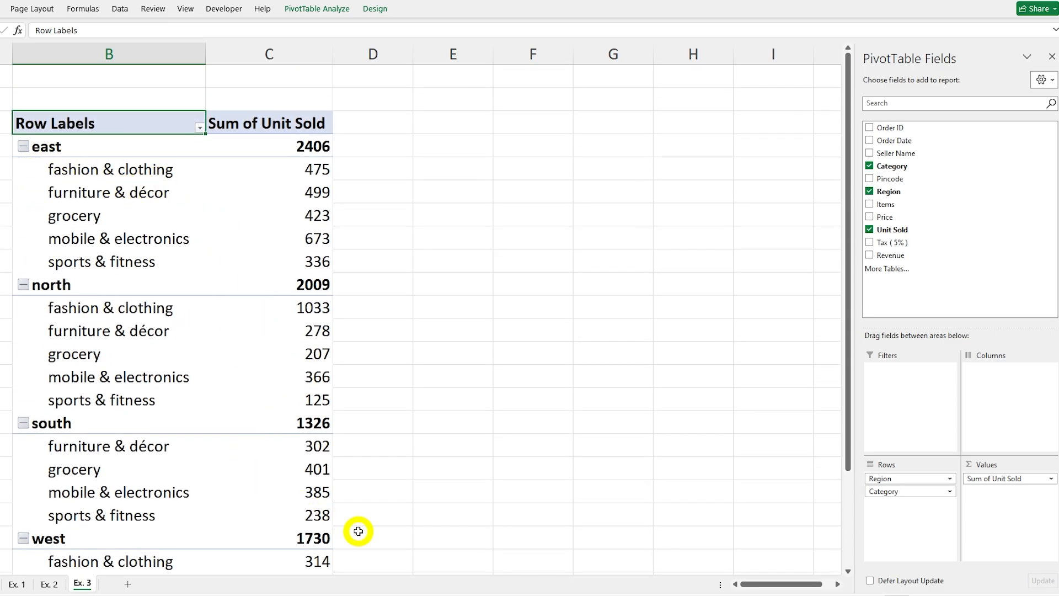
Step: Remove Unit Sold, Region and Category from the PivotTable on Ex. 3 to empty its layout
{"action": "left_click", "coordinate": [870, 229]}
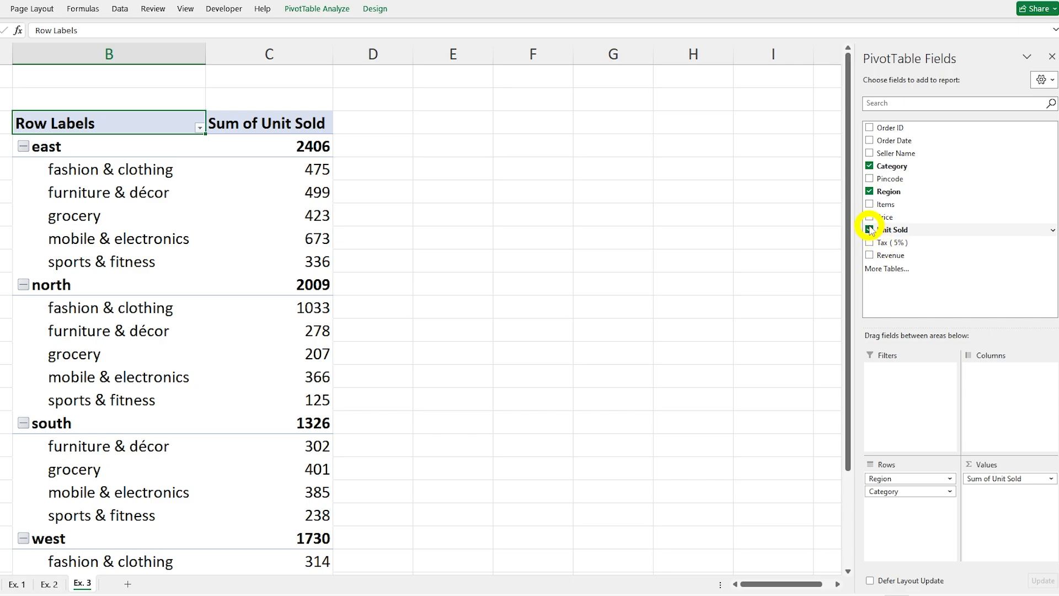
{"action": "left_click", "coordinate": [870, 191]}
{"action": "left_click", "coordinate": [870, 166]}
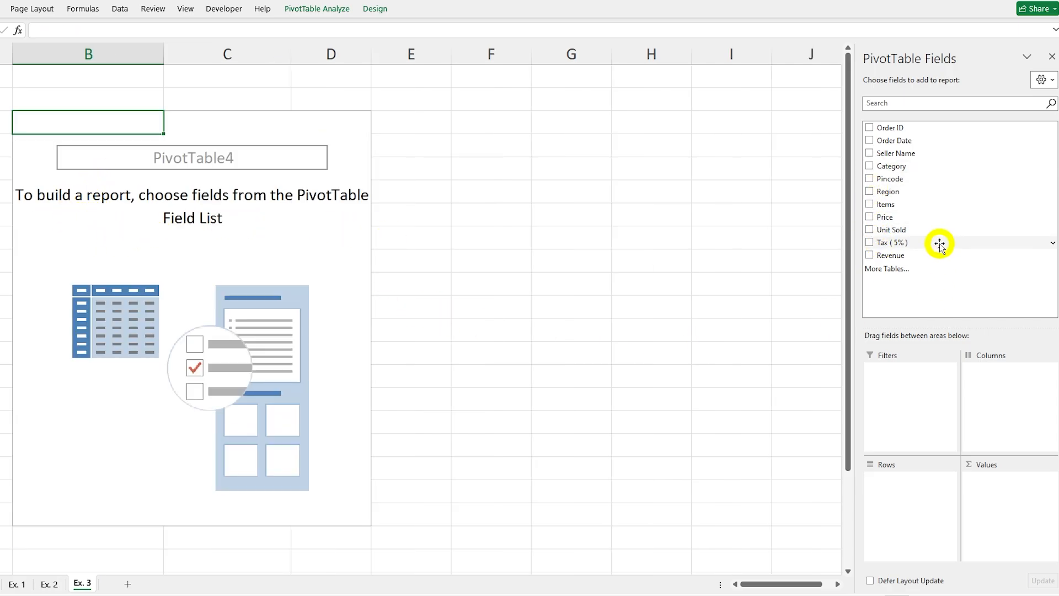
Step: Lay out the PivotTable on Ex. 3 with Category in the rows and Region in the columns
{"action": "left_click", "coordinate": [870, 166]}
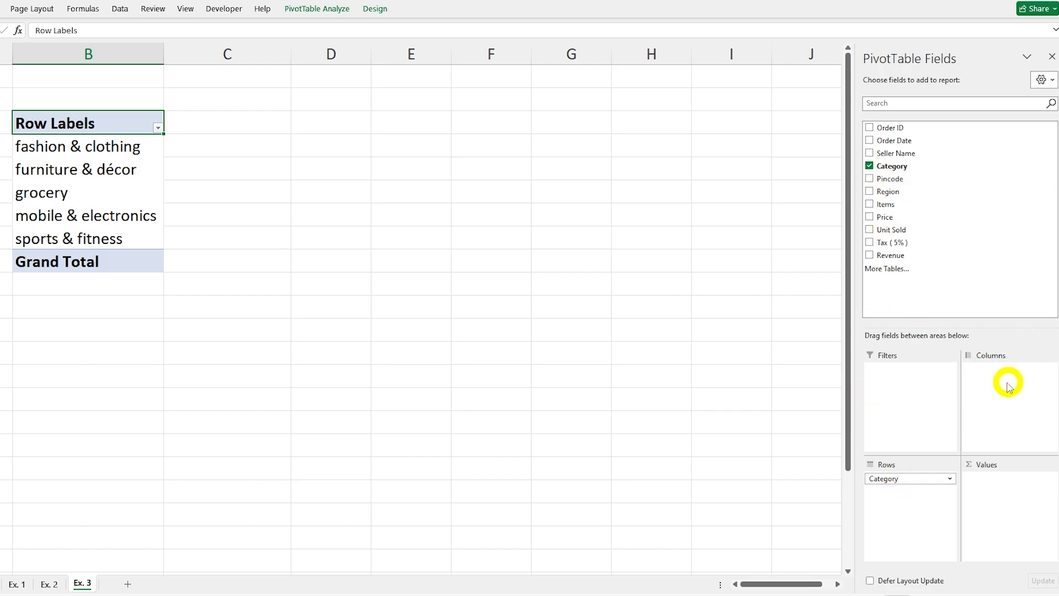
{"action": "left_click", "coordinate": [870, 192]}
{"action": "left_click_drag", "start_coordinate": [905, 490], "coordinate": [978, 368]}
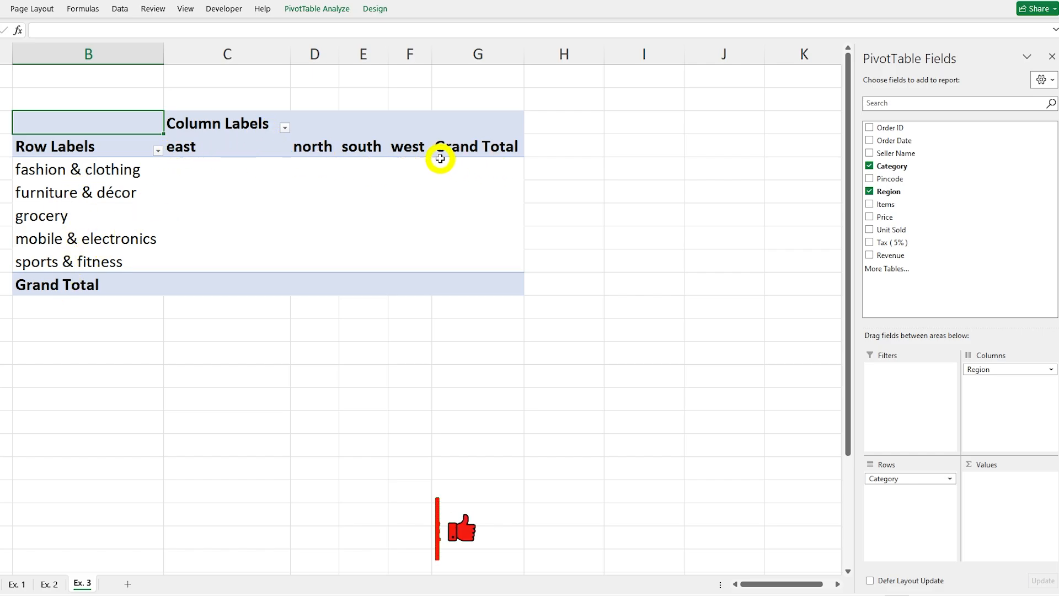
Step: Add Unit Sold as a sum to the values of the Category by Region PivotTable on Ex. 3
{"action": "left_click", "coordinate": [869, 230]}
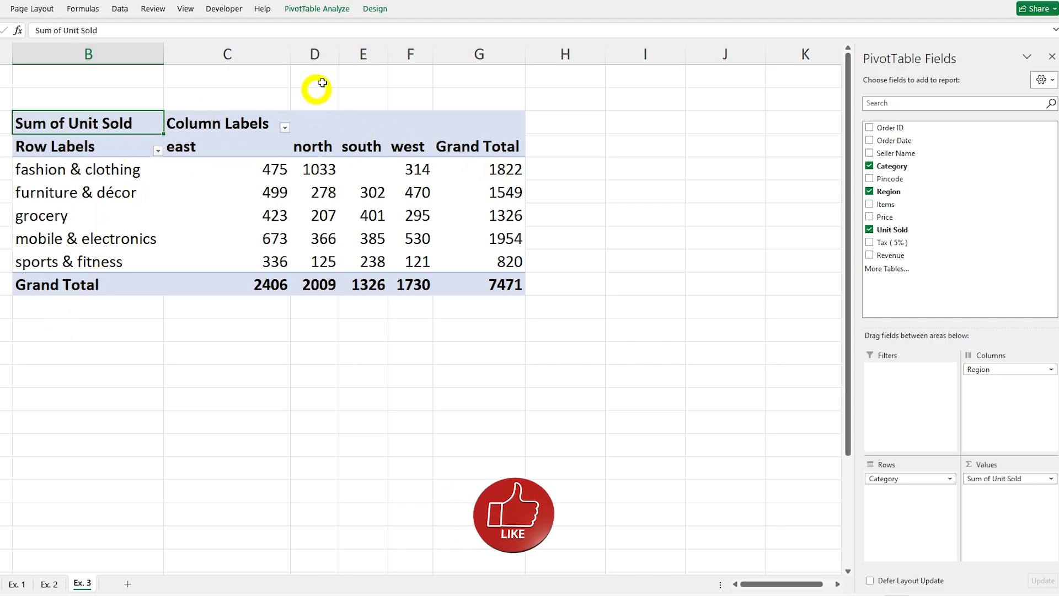
{"action": "left_click_drag", "start_coordinate": [336, 48], "coordinate": [546, 51]}
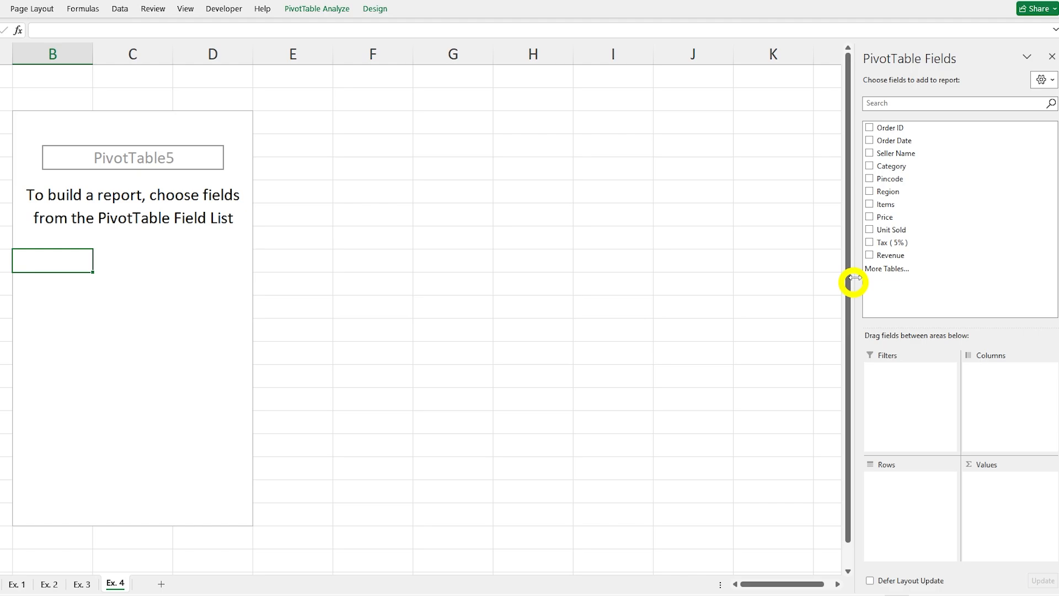
Step: Build the PivotTable on Ex. 4 with Region in the rows and the sum of Unit Sold in the values
{"action": "left_click", "coordinate": [869, 191]}
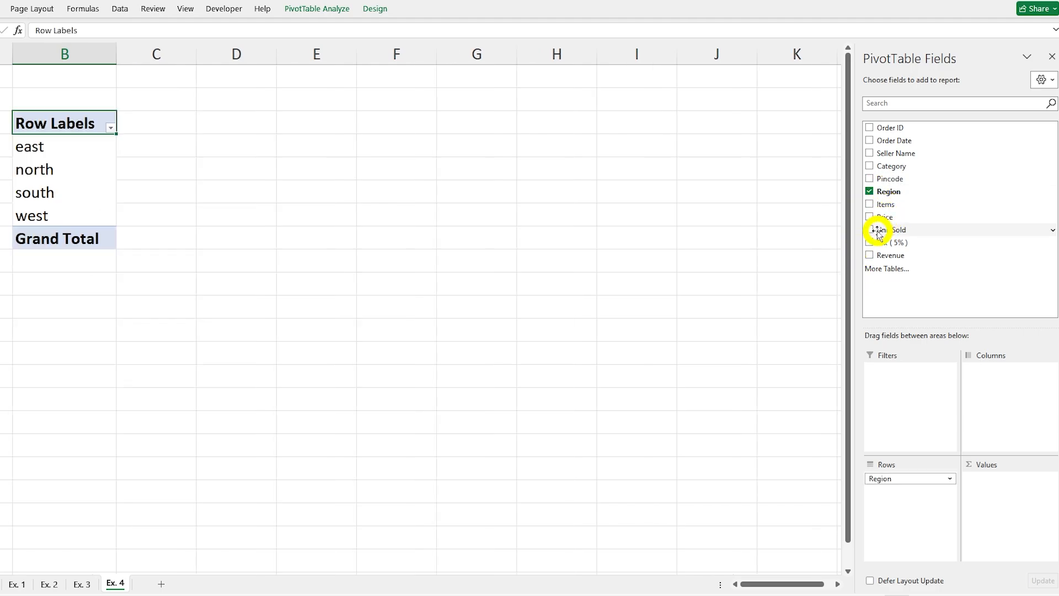
{"action": "left_click_drag", "start_coordinate": [878, 231], "coordinate": [1001, 478]}
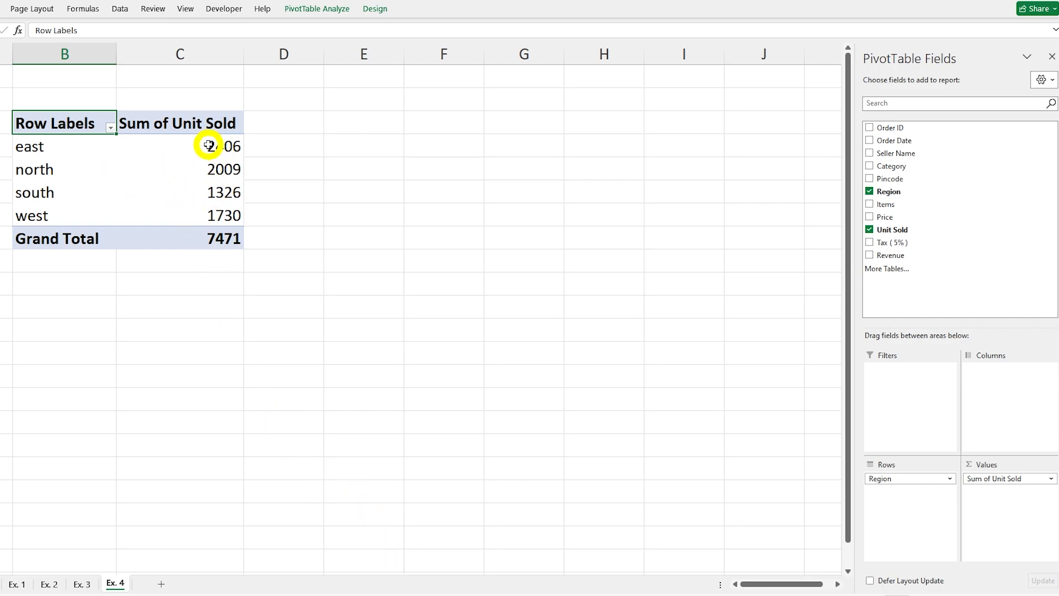
{"action": "mouse_move", "coordinate": [208, 146]}
{"action": "left_mouse_down"}
{"action": "mouse_move", "coordinate": [208, 225]}
{"action": "mouse_move", "coordinate": [211, 150]}
{"action": "left_mouse_up"}
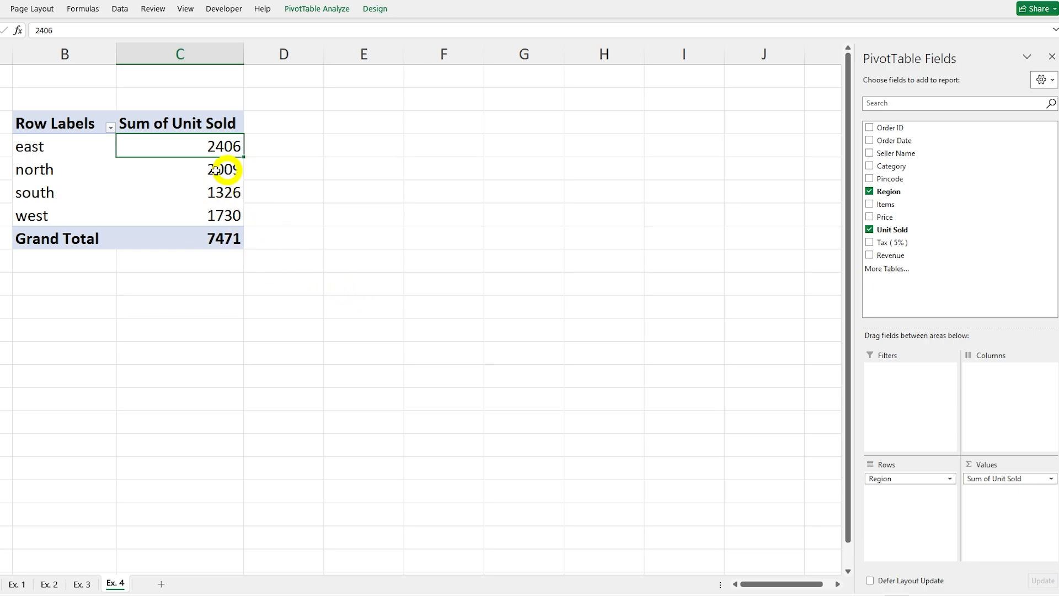
Step: Show the Sum of Unit Sold values on Ex. 4 as % of Column Total
{"action": "left_click", "coordinate": [210, 172]}
{"action": "right_click", "coordinate": [210, 173]}
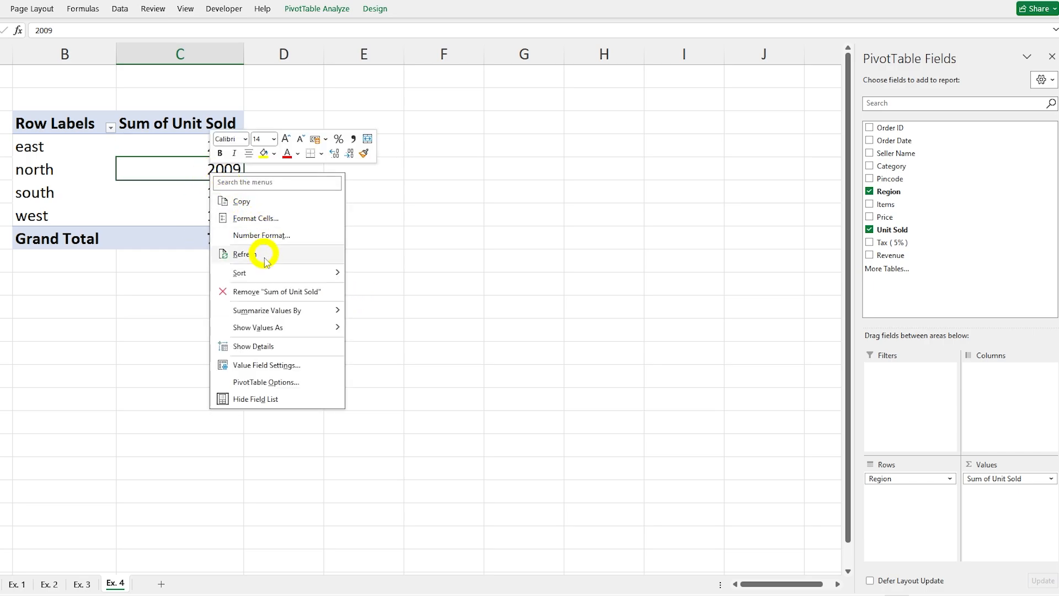
{"action": "mouse_move", "coordinate": [274, 329]}
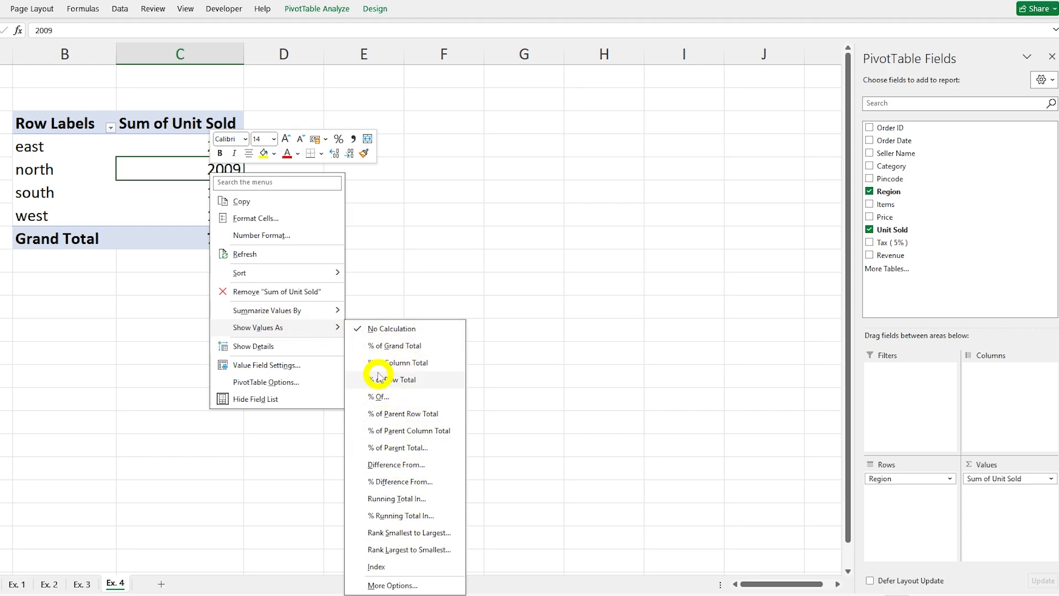
{"action": "left_click", "coordinate": [413, 365]}
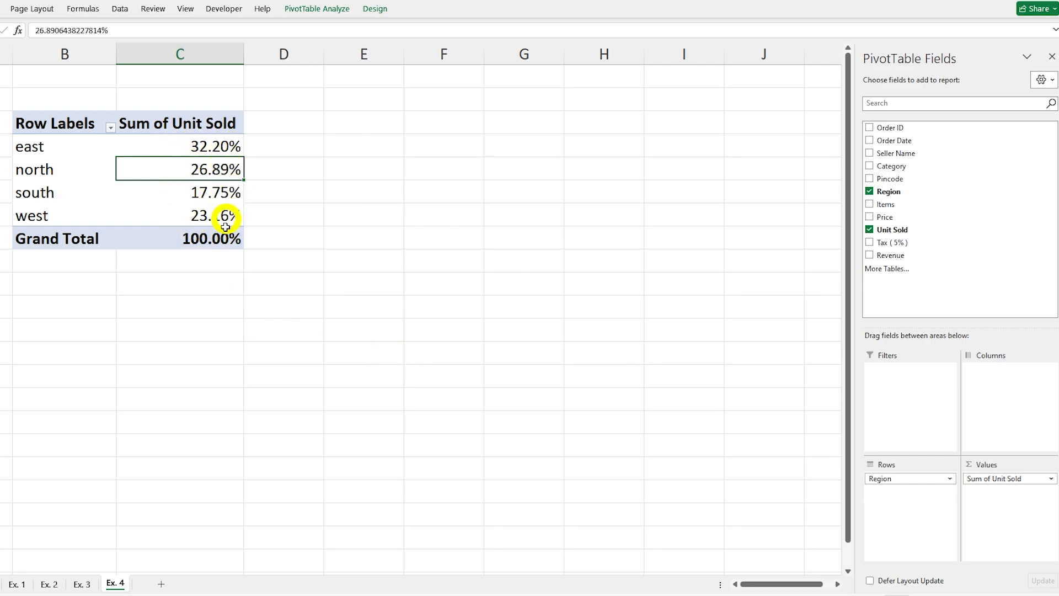
Step: Sort the regions on Ex. 4 by Sum of Unit Sold from largest to smallest
{"action": "right_click", "coordinate": [214, 168]}
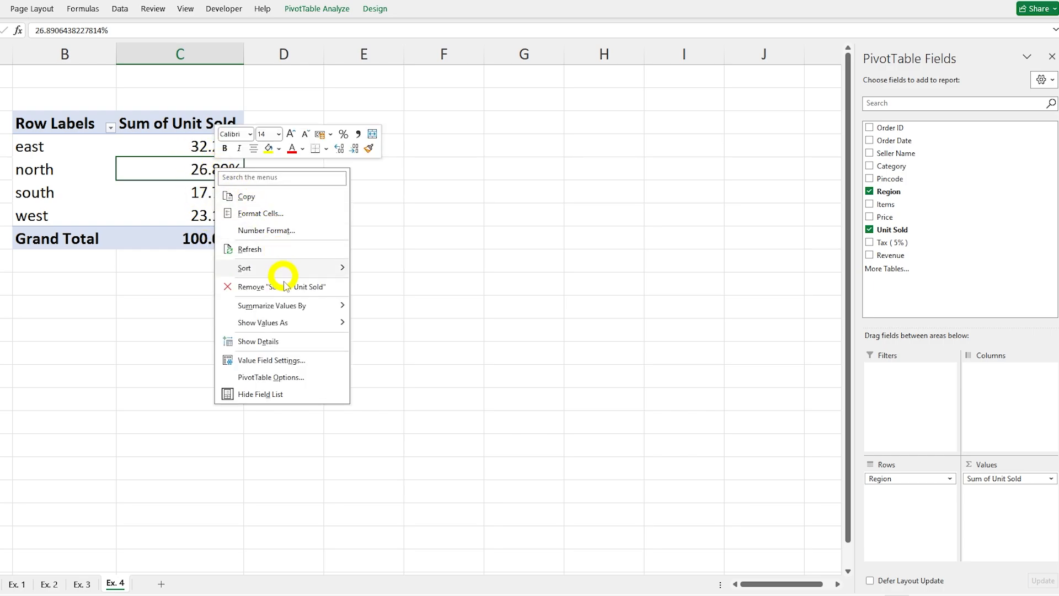
{"action": "mouse_move", "coordinate": [291, 269]}
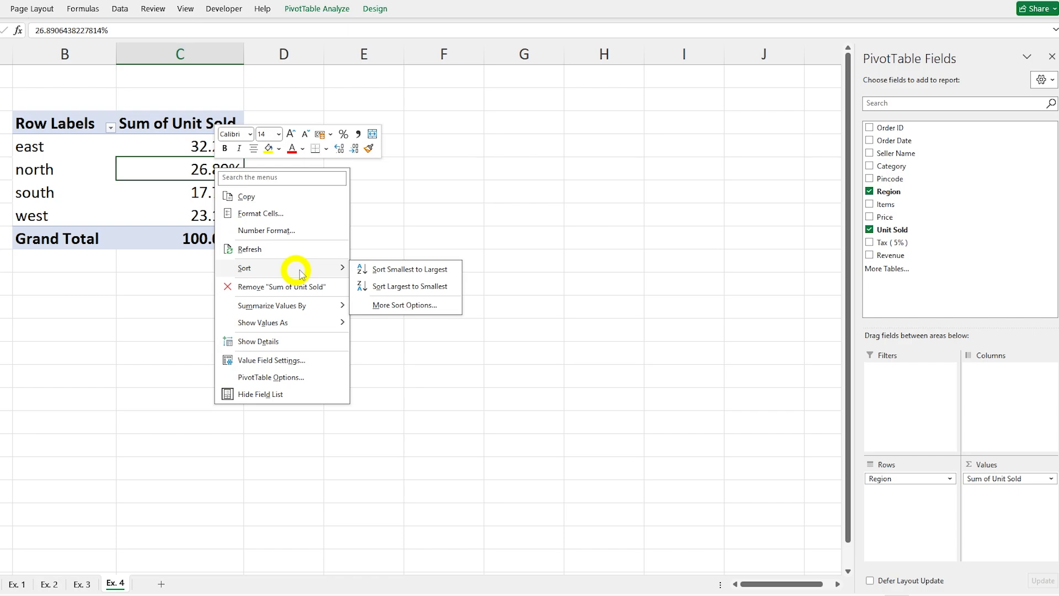
{"action": "left_click", "coordinate": [401, 288]}
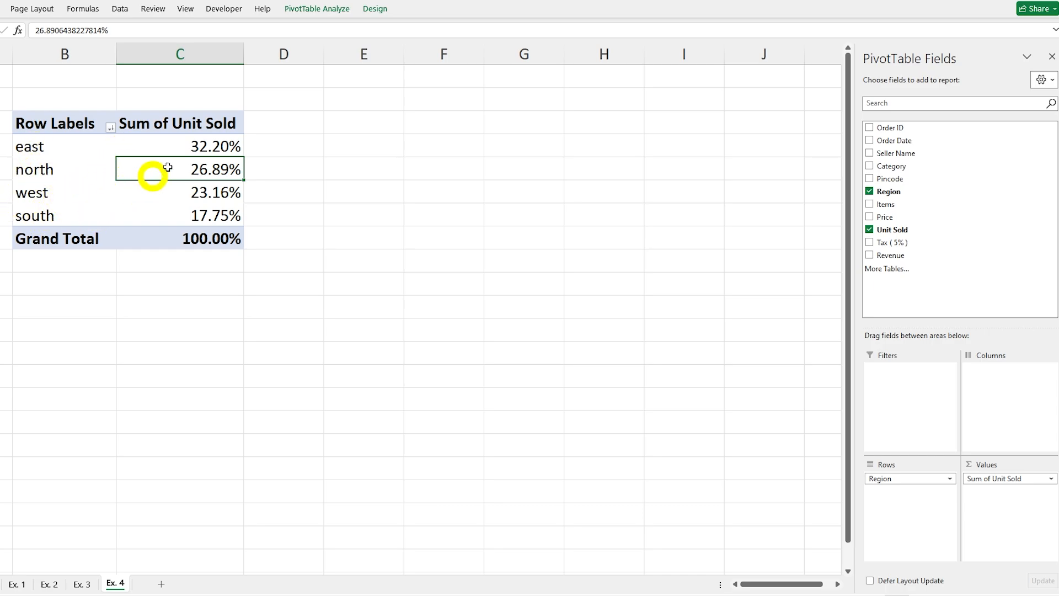
Step: Replace Region with Category in the rows of the PivotTable on Ex. 4
{"action": "left_click", "coordinate": [869, 191]}
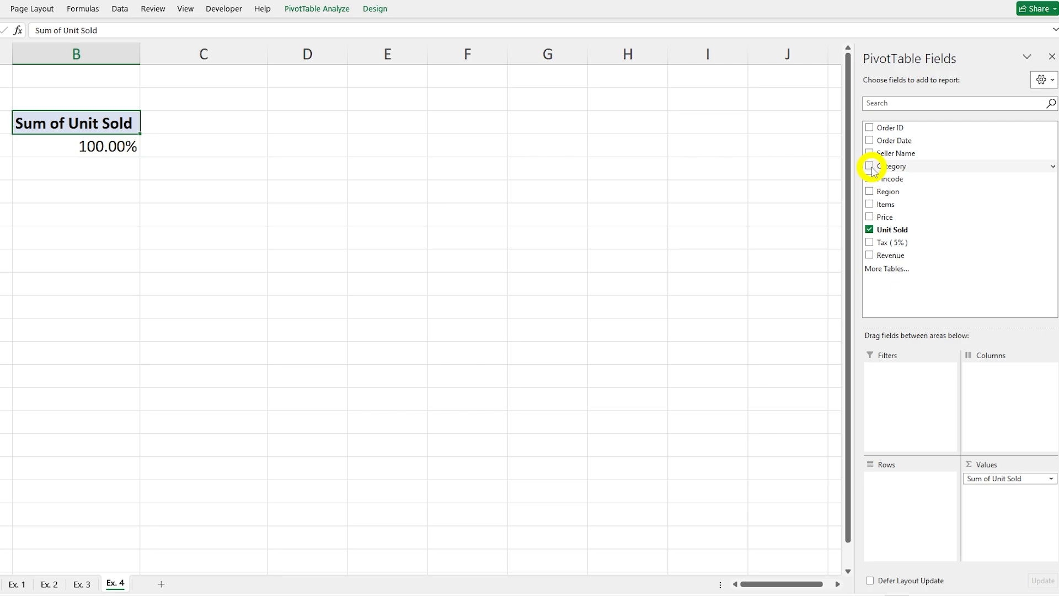
{"action": "left_click", "coordinate": [870, 166]}
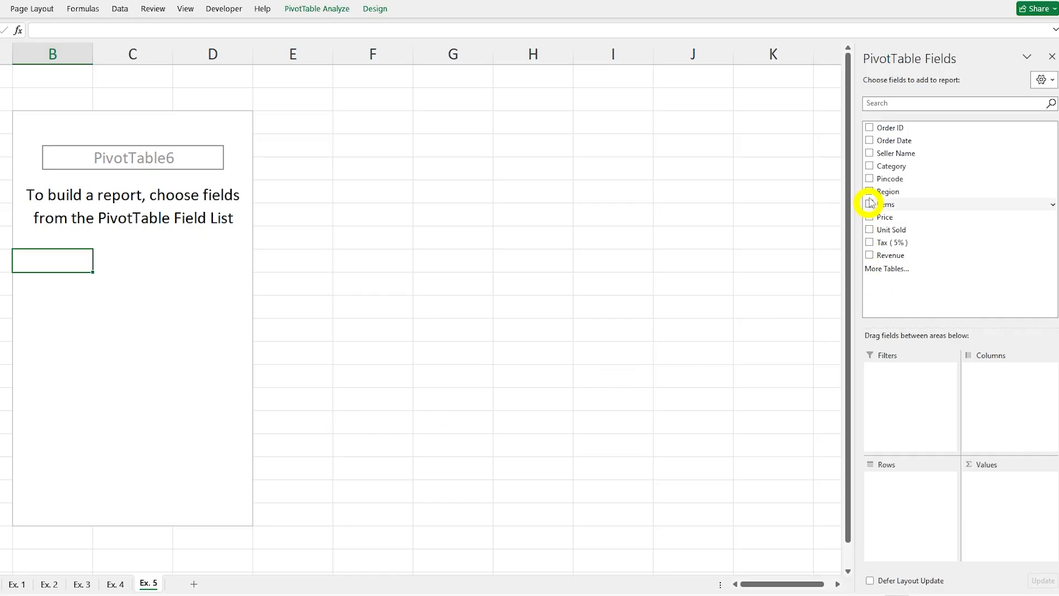
Step: Lay out the PivotTable on Ex. 5 with Category and Items in the rows and Unit Sold summed, and review the units per item
{"action": "left_click", "coordinate": [870, 166]}
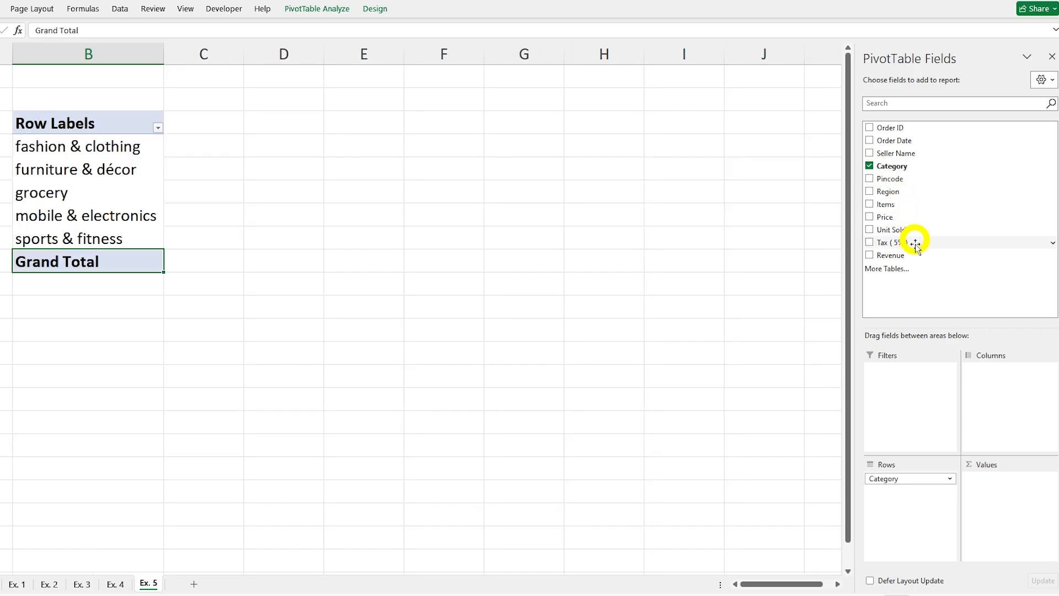
{"action": "left_click", "coordinate": [870, 205]}
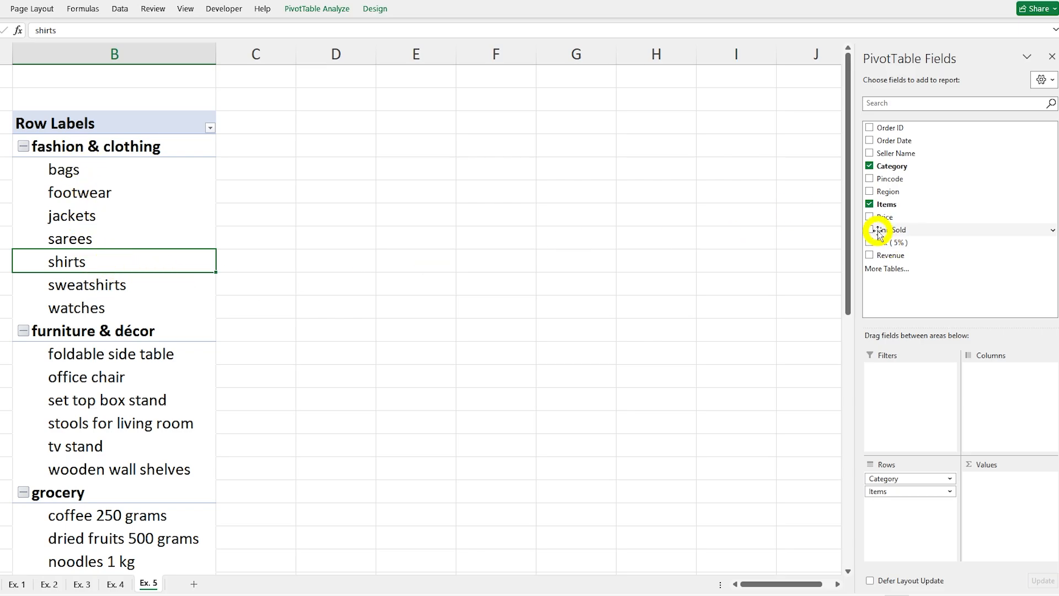
{"action": "left_click_drag", "start_coordinate": [886, 229], "coordinate": [1024, 511]}
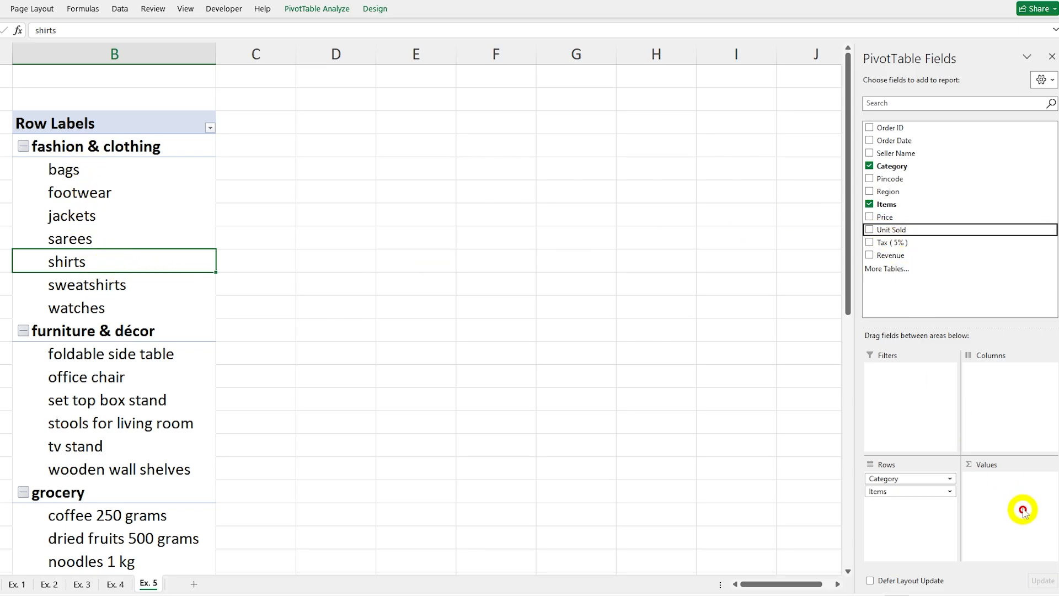
{"action": "left_click", "coordinate": [870, 230]}
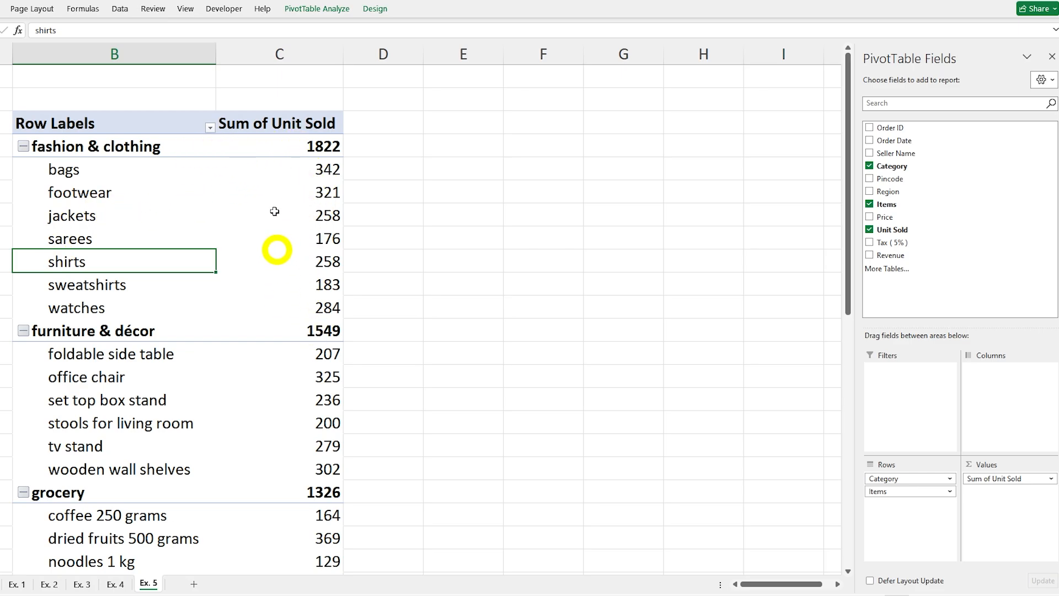
{"action": "scroll", "coordinate": [197, 351], "scroll_direction": "down", "scroll_amount": 5}
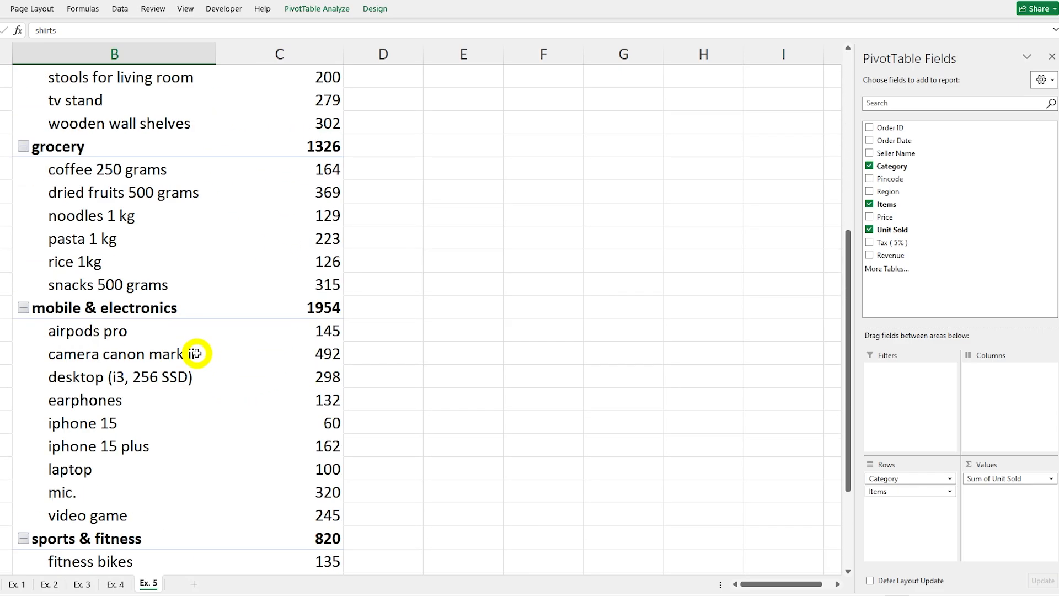
{"action": "scroll", "coordinate": [197, 350], "scroll_direction": "up", "scroll_amount": 5}
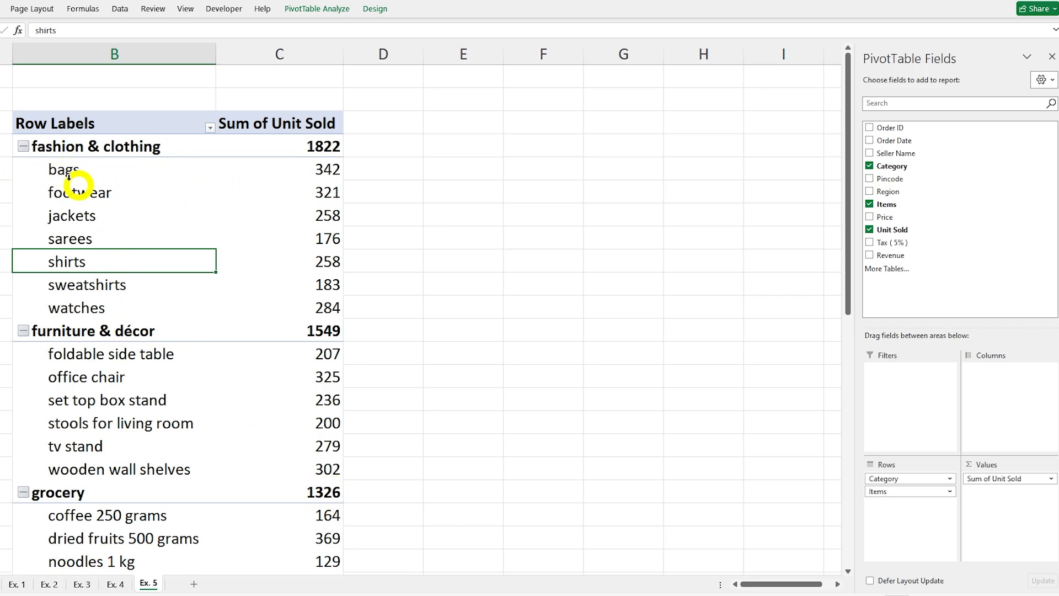
{"action": "left_click_drag", "start_coordinate": [39, 171], "coordinate": [279, 210]}
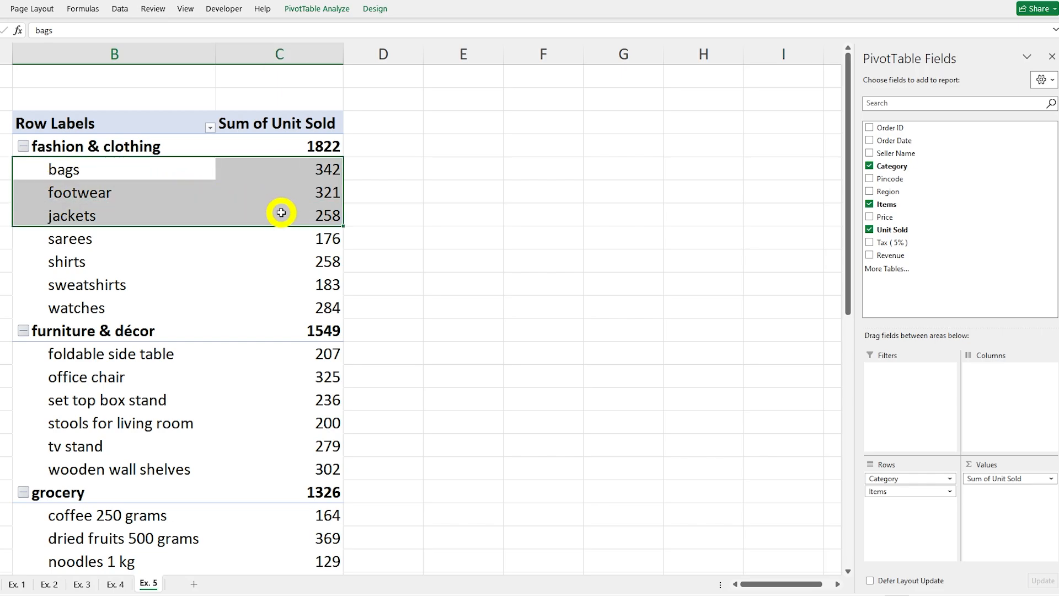
{"action": "left_click", "coordinate": [33, 347]}
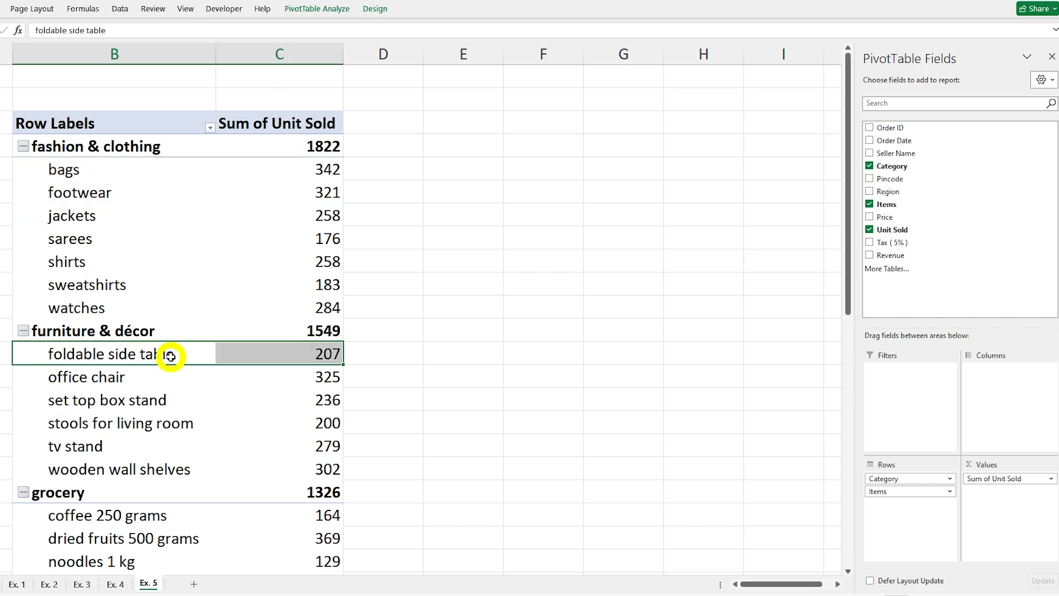
{"action": "scroll", "coordinate": [166, 258], "scroll_direction": "down", "scroll_amount": 10}
{"action": "scroll", "coordinate": [169, 255], "scroll_direction": "up", "scroll_amount": 10}
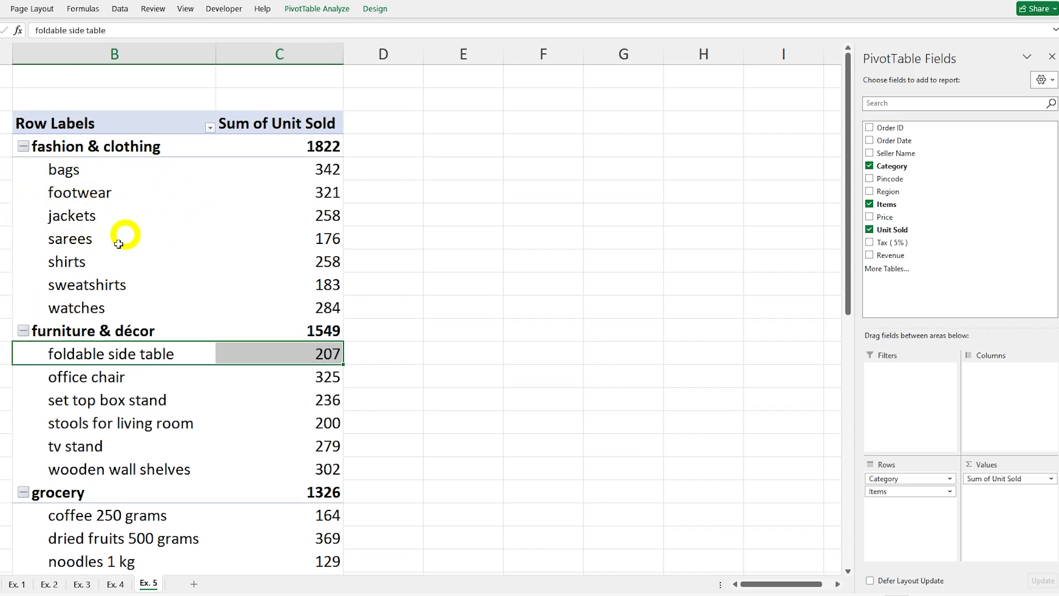
Step: Sort the items within each category on Ex. 5 by Sum of Unit Sold from largest to smallest and review the fashion & clothing items
{"action": "left_click", "coordinate": [312, 210]}
{"action": "right_click", "coordinate": [311, 210]}
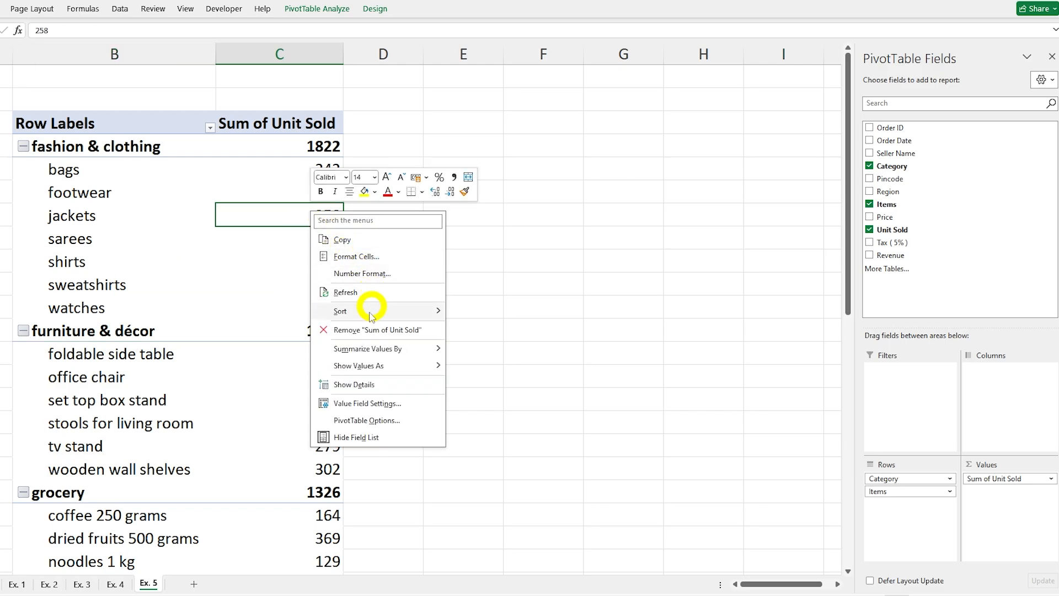
{"action": "mouse_move", "coordinate": [370, 316]}
{"action": "left_click", "coordinate": [503, 329]}
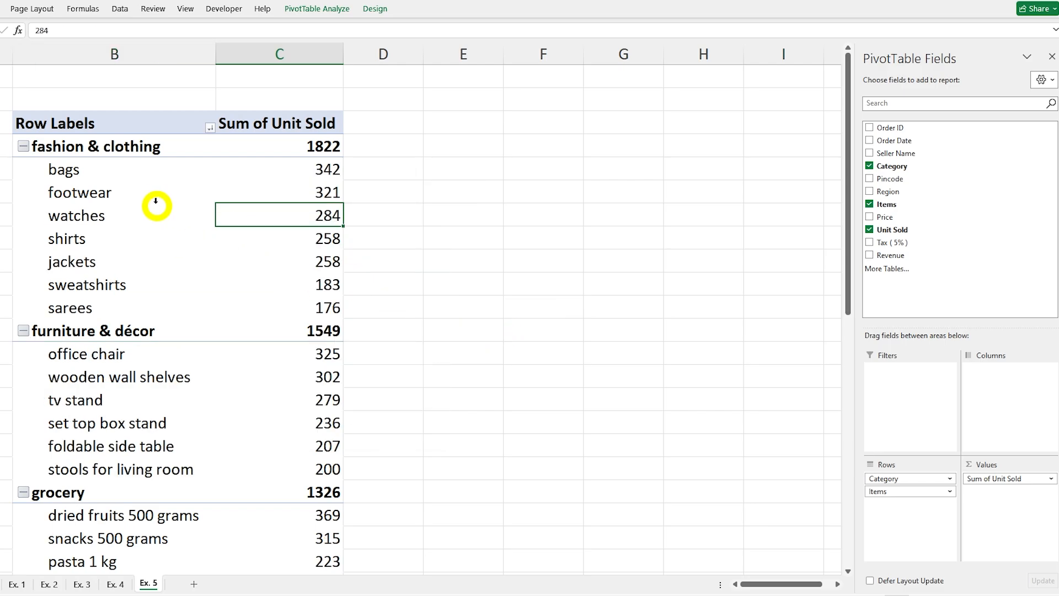
{"action": "left_click_drag", "start_coordinate": [24, 159], "coordinate": [253, 213]}
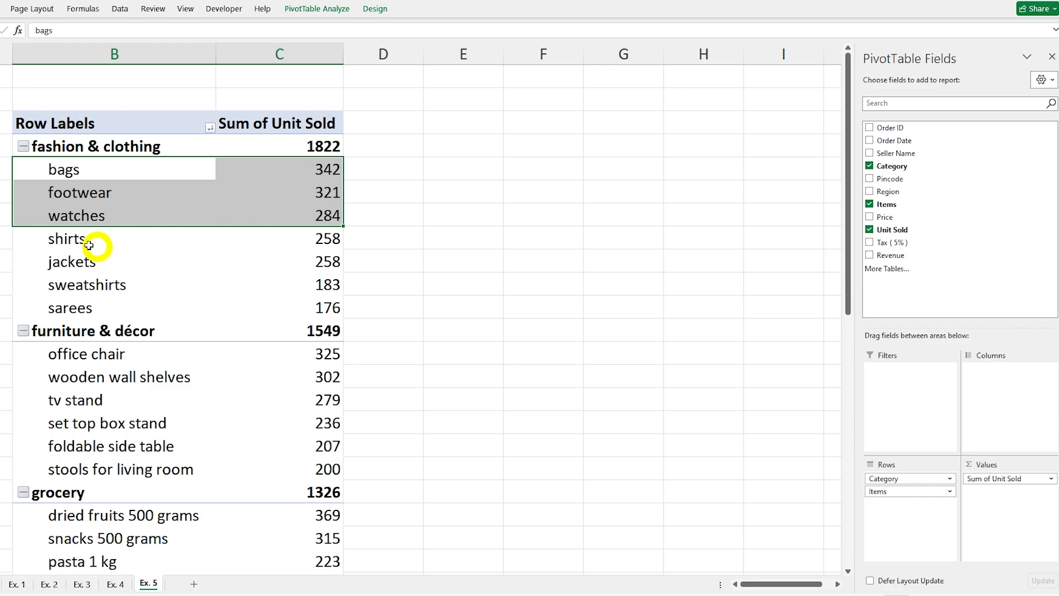
{"action": "left_click_drag", "start_coordinate": [28, 238], "coordinate": [267, 300]}
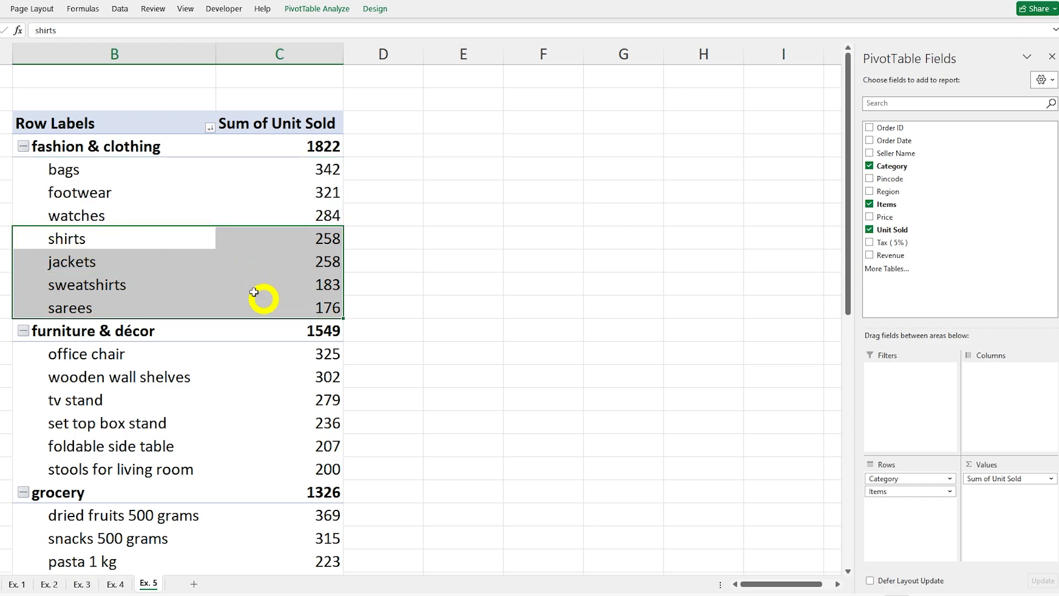
{"action": "left_click_drag", "start_coordinate": [32, 169], "coordinate": [214, 219]}
{"action": "left_click", "coordinate": [69, 198]}
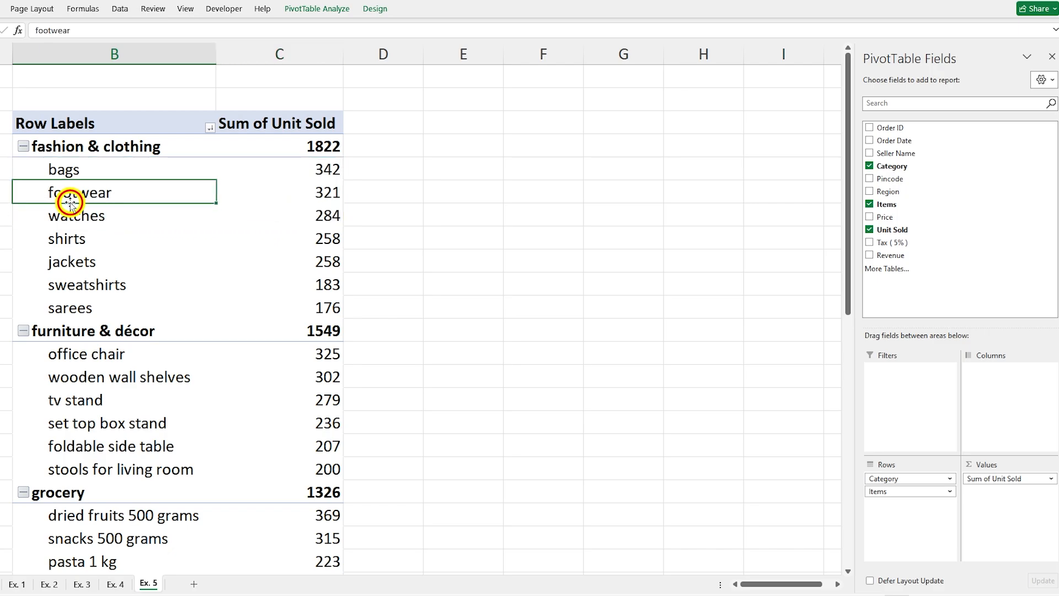
Step: Filter the items within each category on Ex. 5 to the top 3 by Sum of Unit Sold
{"action": "left_click", "coordinate": [73, 240]}
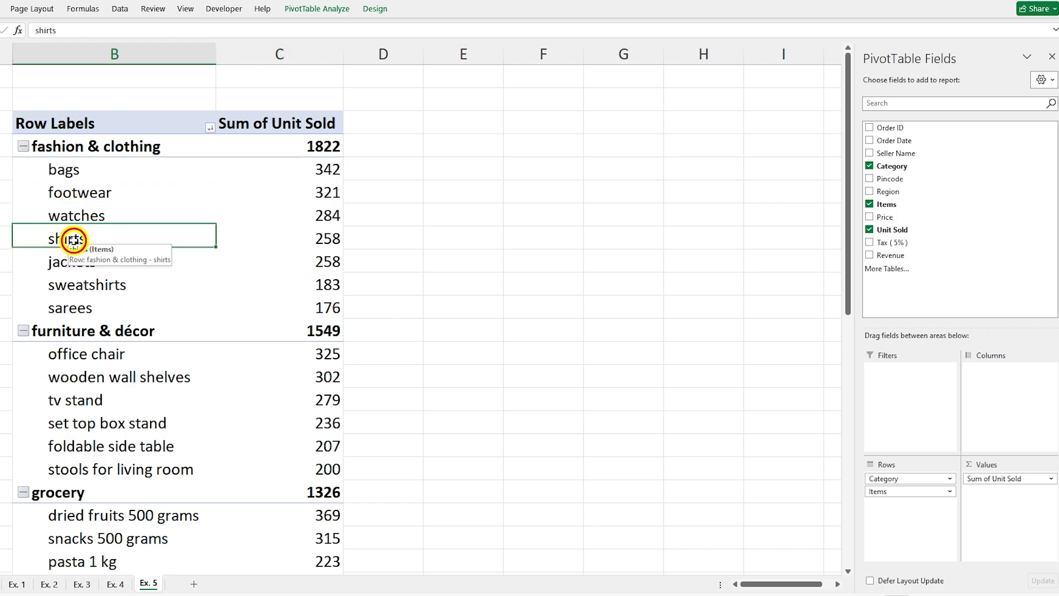
{"action": "right_click", "coordinate": [73, 241]}
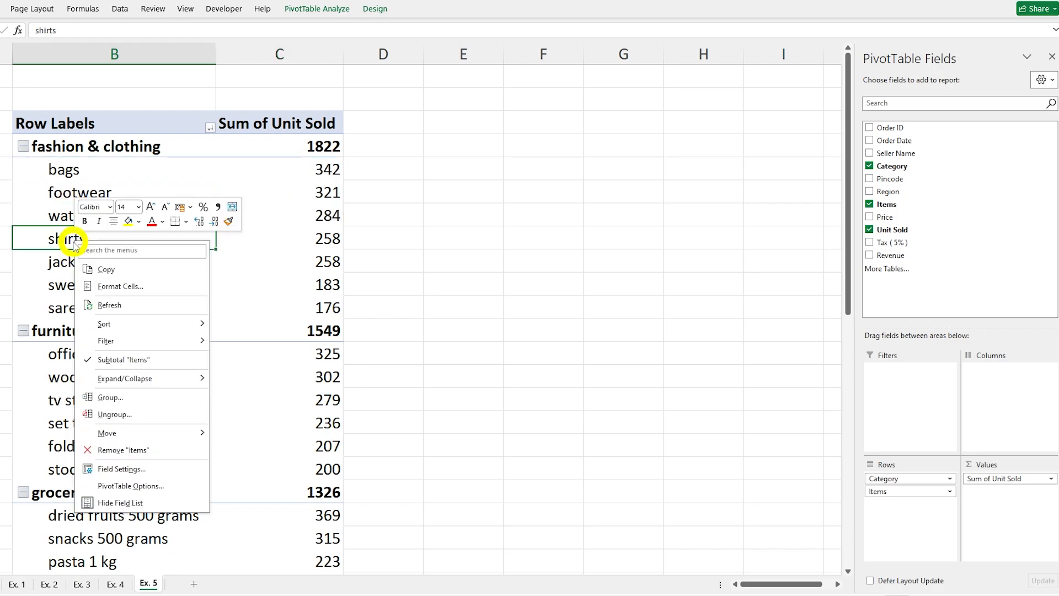
{"action": "mouse_move", "coordinate": [160, 345]}
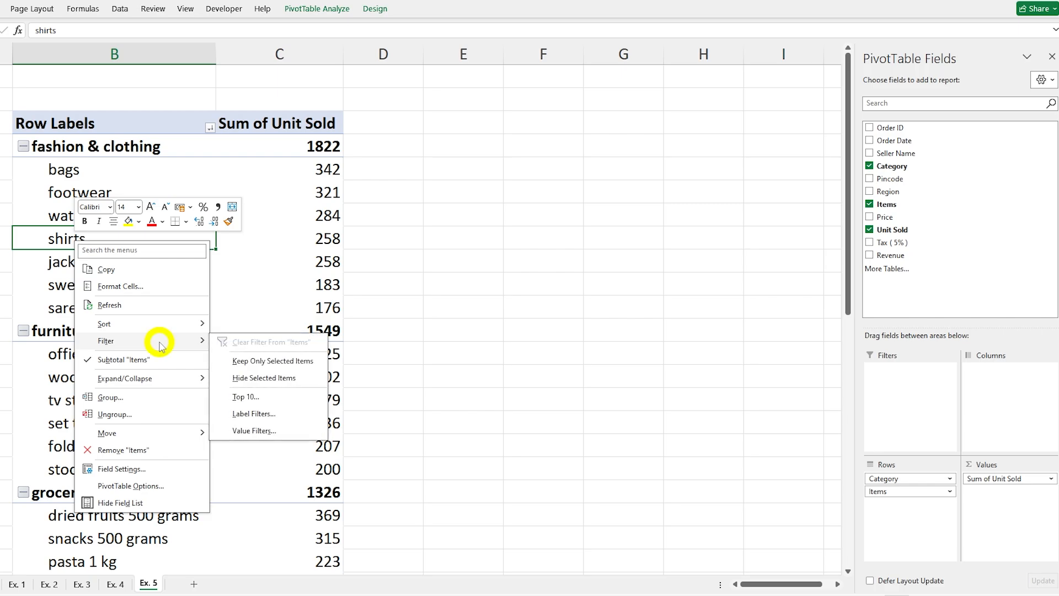
{"action": "left_click", "coordinate": [246, 397]}
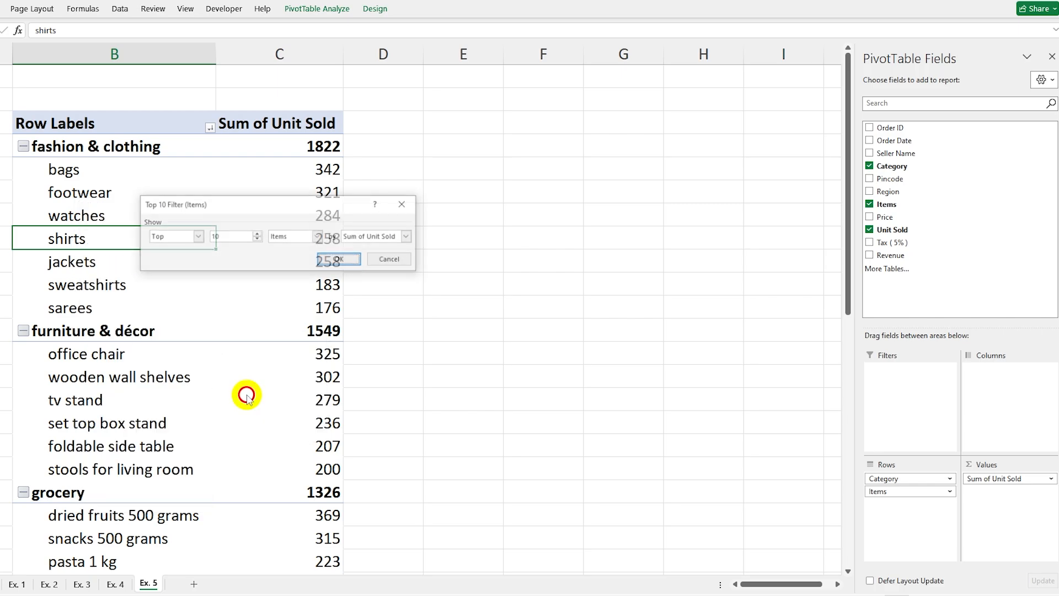
{"action": "left_click", "coordinate": [197, 238]}
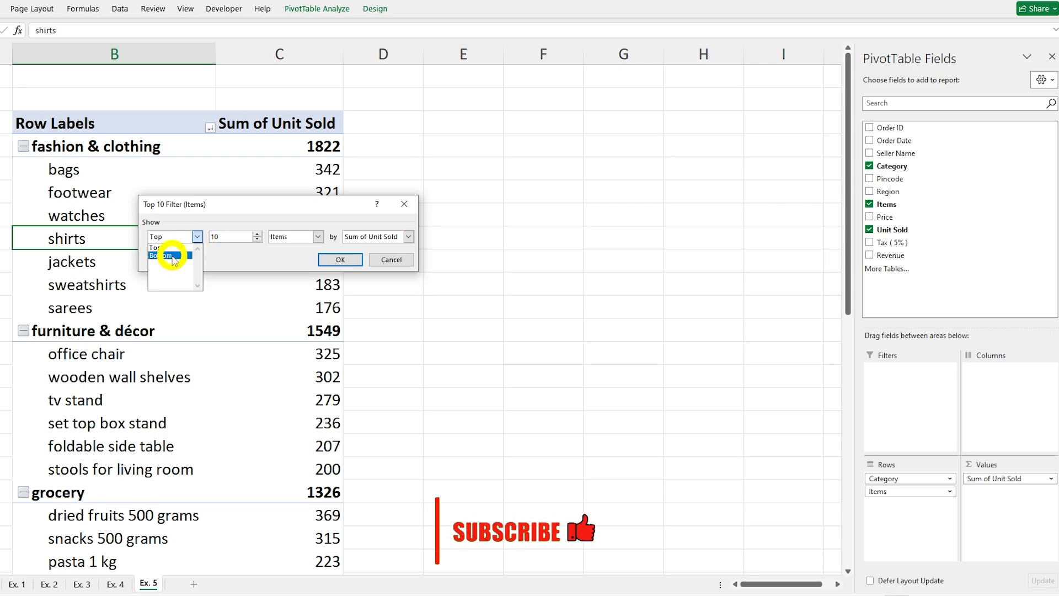
{"action": "left_click", "coordinate": [197, 237]}
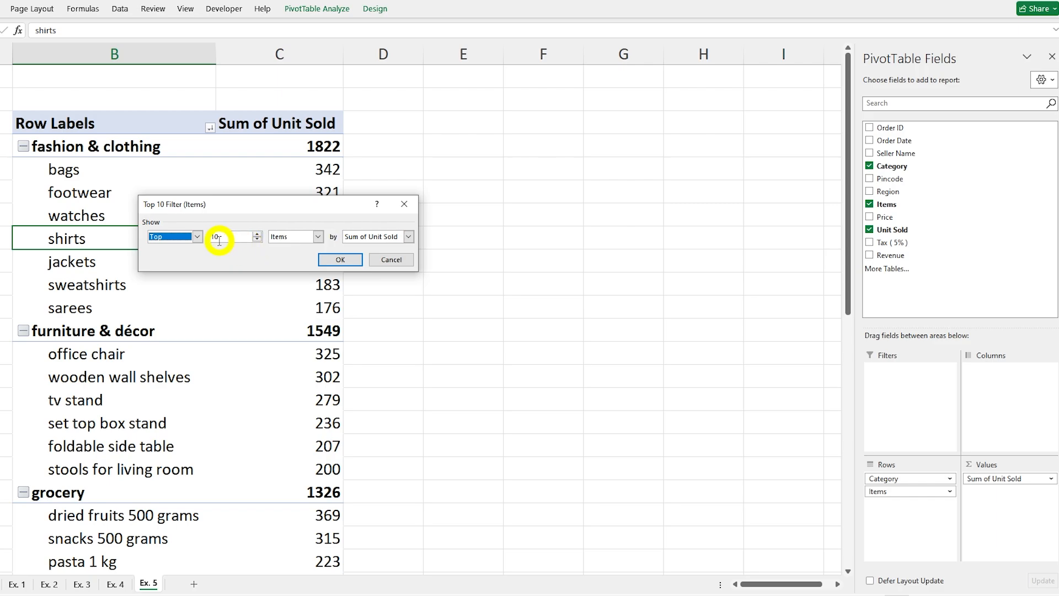
{"action": "key", "text": "Tab"}
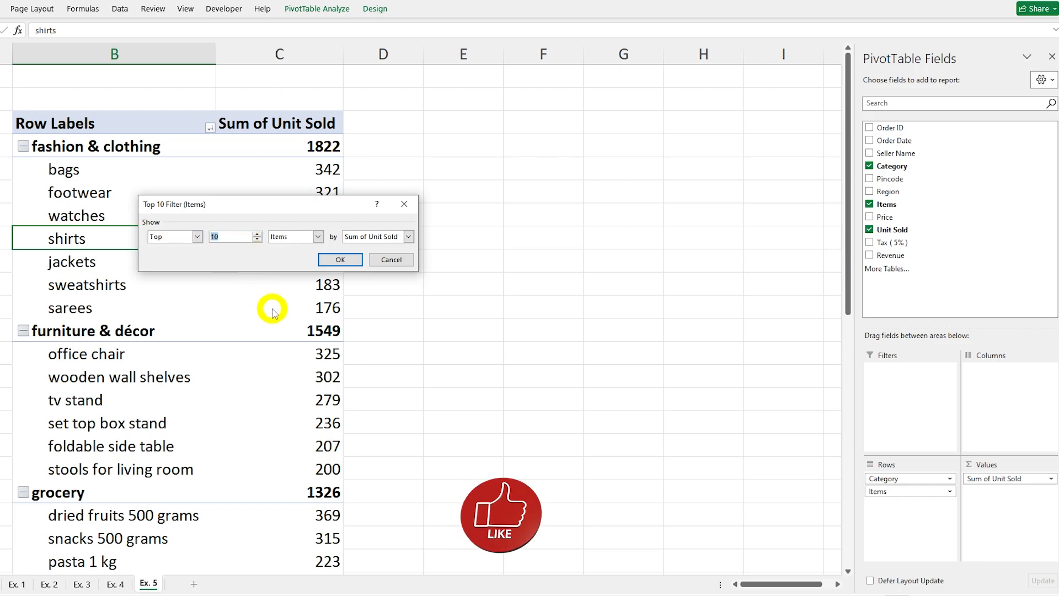
{"action": "type", "text": "3"}
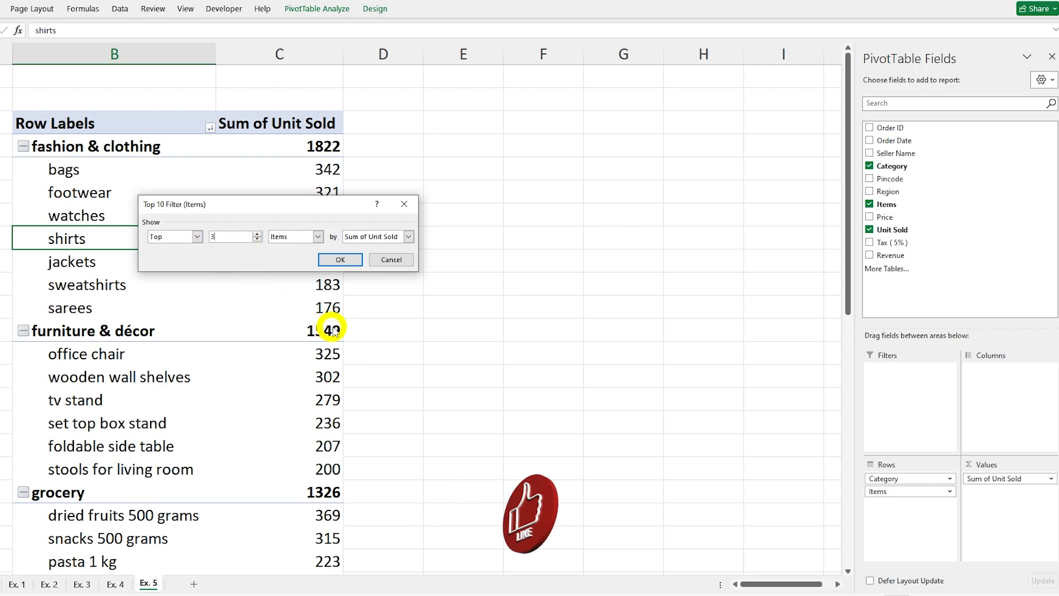
{"action": "left_click", "coordinate": [340, 260]}
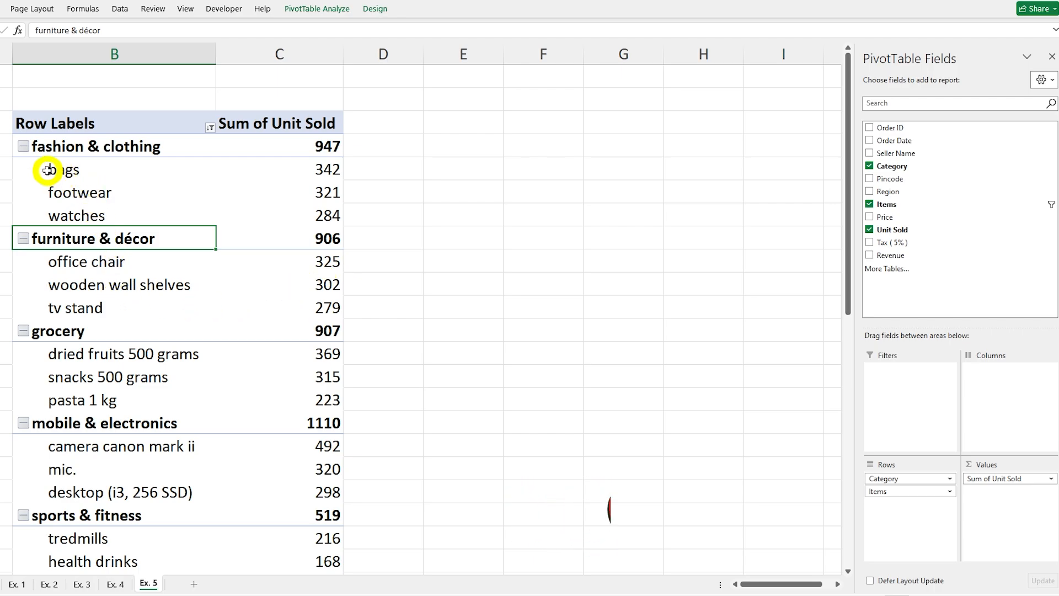
Step: Review the remaining items and units sold in each category on Ex. 5, down to the grand total
{"action": "left_click", "coordinate": [117, 179]}
{"action": "left_click_drag", "start_coordinate": [118, 178], "coordinate": [275, 215]}
{"action": "left_click_drag", "start_coordinate": [50, 262], "coordinate": [287, 308]}
{"action": "left_click_drag", "start_coordinate": [50, 175], "coordinate": [256, 218]}
{"action": "left_click", "coordinate": [102, 170]}
{"action": "scroll", "coordinate": [155, 462], "scroll_direction": "down", "scroll_amount": 2}
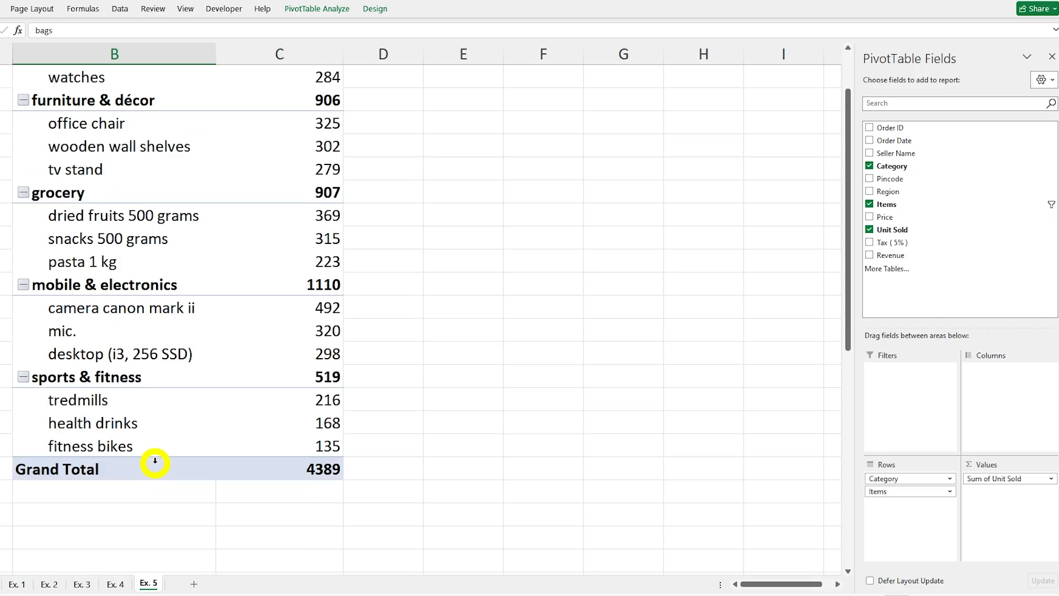
{"action": "scroll", "coordinate": [155, 462], "scroll_direction": "up", "scroll_amount": 2}
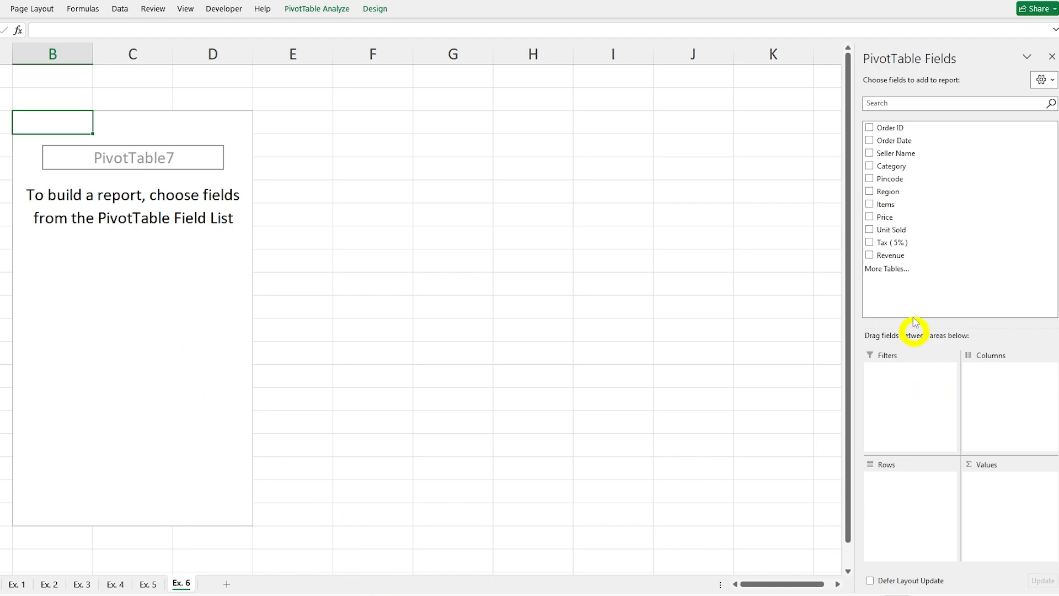
Step: Put Region, Category and Items in the rows of the PivotTable on Ex. 6 and look through the nested list
{"action": "left_click", "coordinate": [876, 193]}
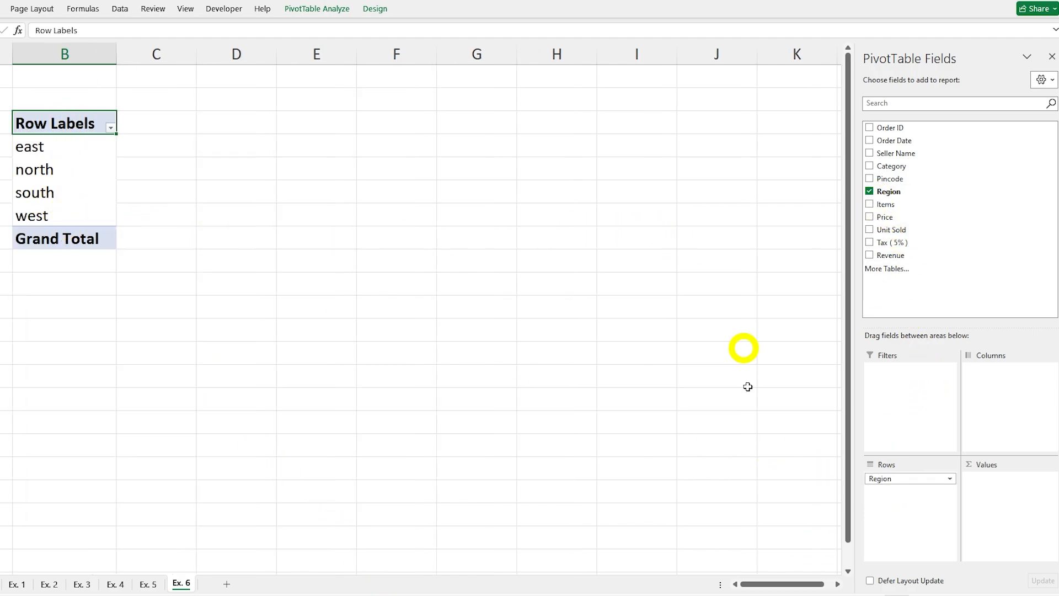
{"action": "left_click", "coordinate": [870, 166]}
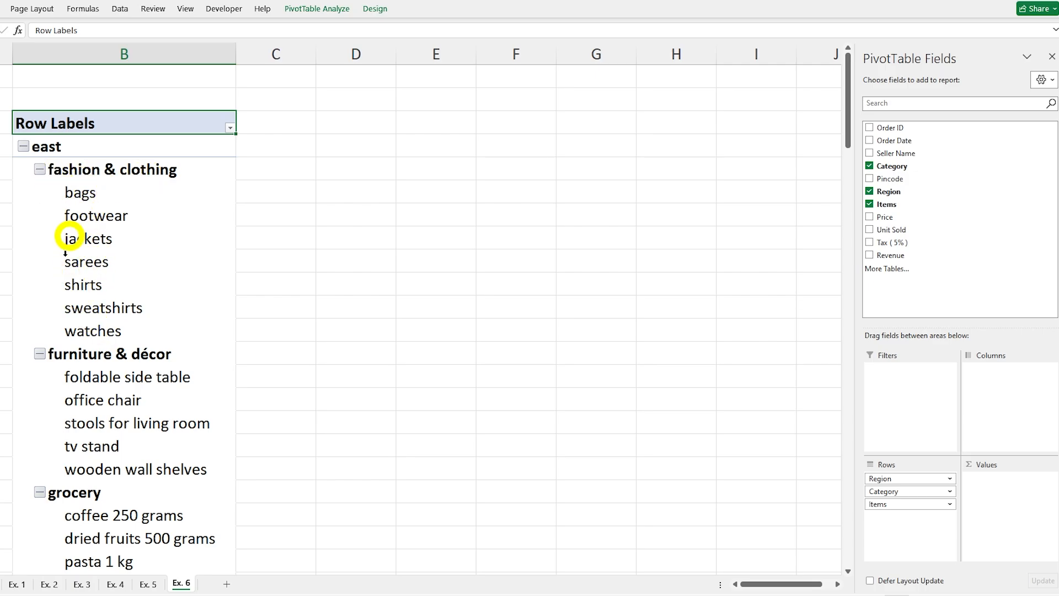
{"action": "scroll", "coordinate": [135, 368], "scroll_direction": "down", "scroll_amount": 6}
{"action": "scroll", "coordinate": [135, 368], "scroll_direction": "down", "scroll_amount": 20}
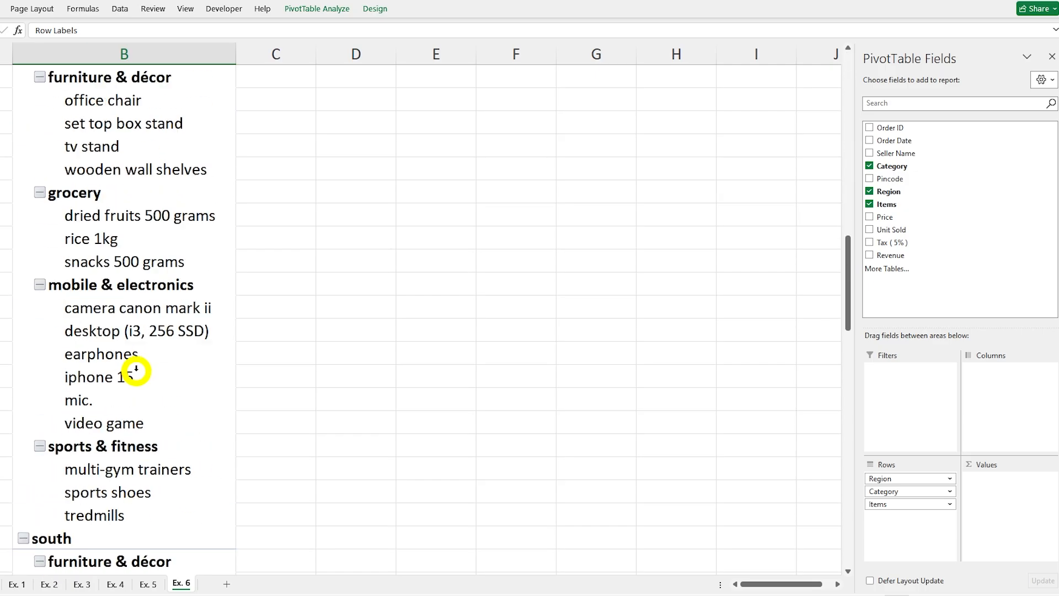
{"action": "scroll", "coordinate": [136, 369], "scroll_direction": "down", "scroll_amount": 5}
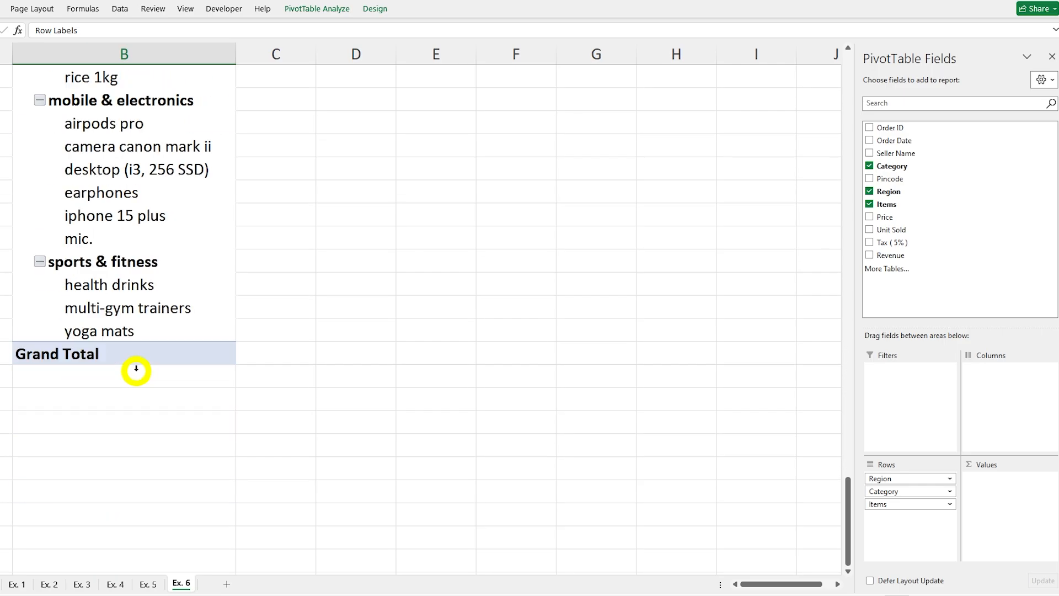
{"action": "scroll", "coordinate": [136, 365], "scroll_direction": "up", "scroll_amount": 20}
{"action": "scroll", "coordinate": [137, 364], "scroll_direction": "up", "scroll_amount": 15}
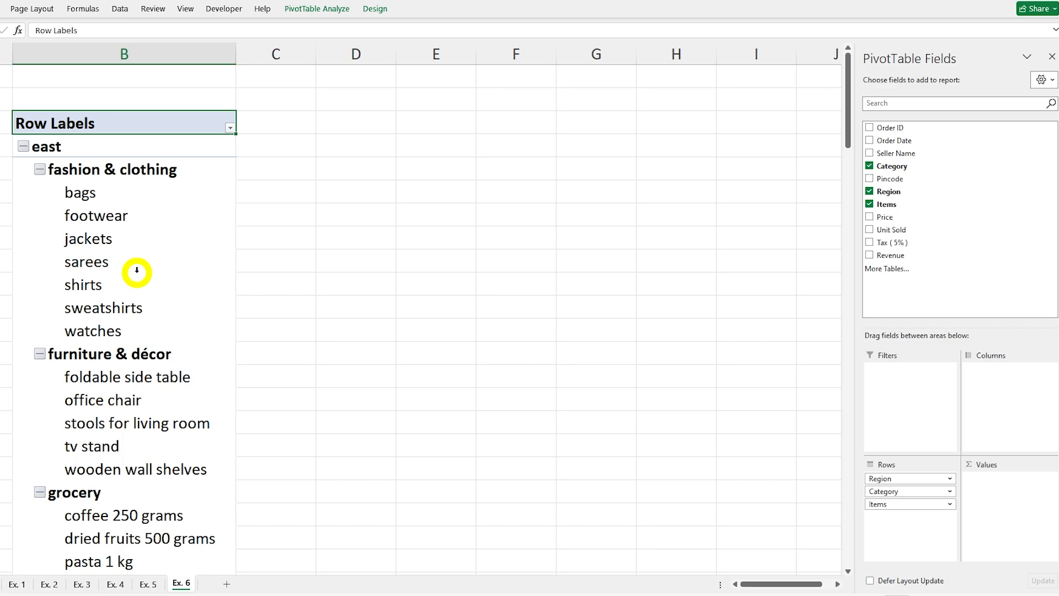
Step: Add Unit Sold as a summed value to the PivotTable on Ex. 6 and review the units by region, category and item
{"action": "left_click", "coordinate": [870, 229]}
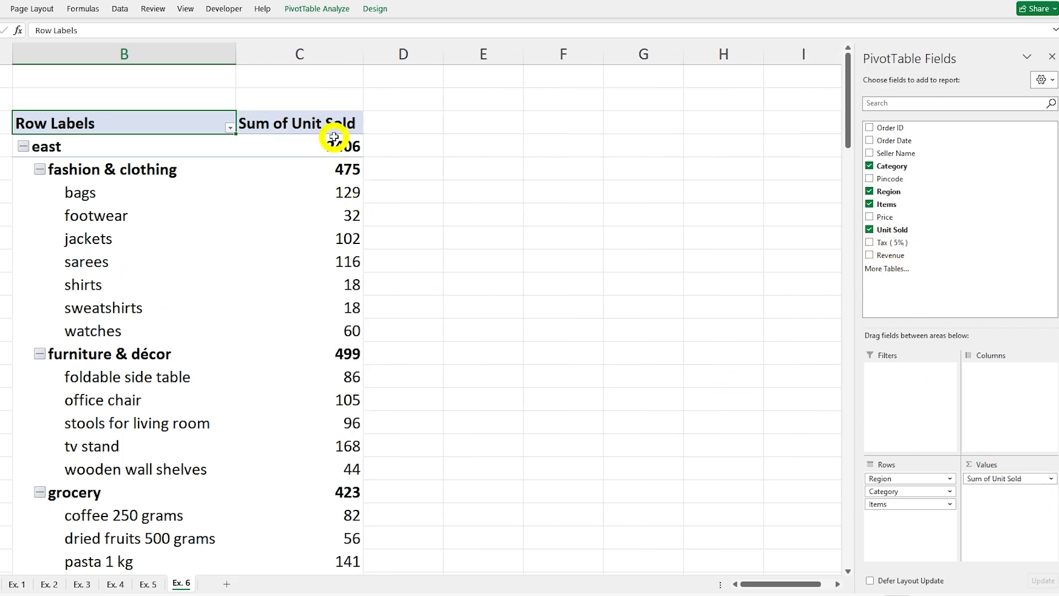
{"action": "scroll", "coordinate": [324, 343], "scroll_direction": "down", "scroll_amount": 6}
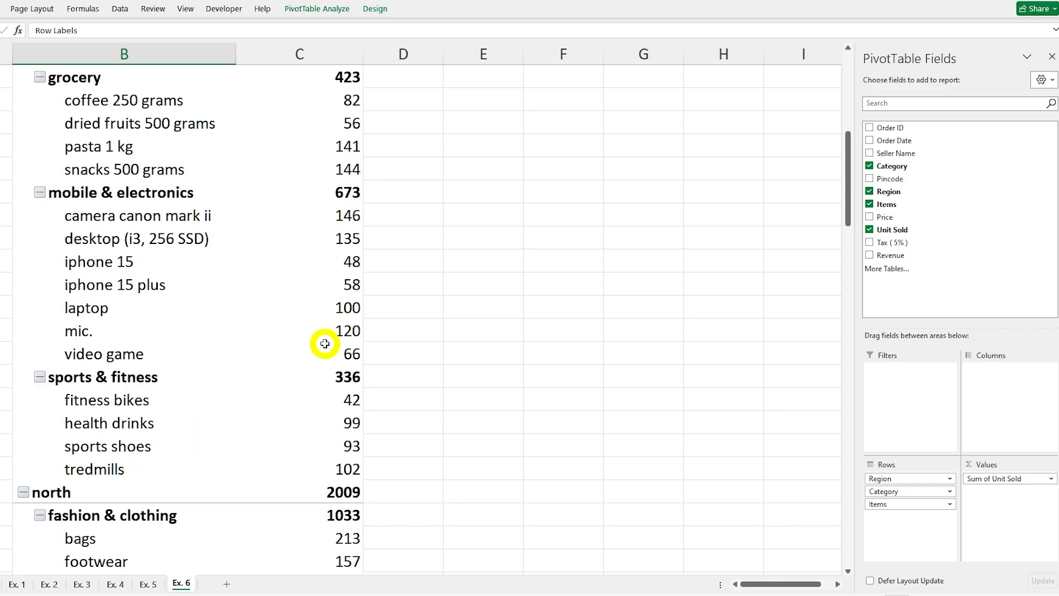
{"action": "scroll", "coordinate": [324, 343], "scroll_direction": "down", "scroll_amount": 15}
{"action": "scroll", "coordinate": [325, 341], "scroll_direction": "up", "scroll_amount": 16}
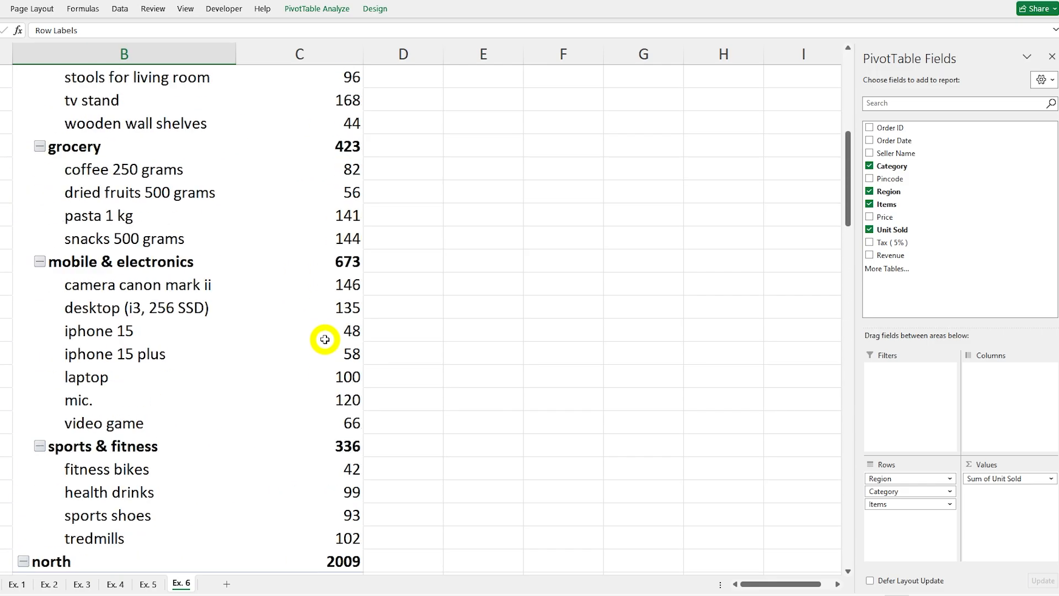
{"action": "scroll", "coordinate": [325, 340], "scroll_direction": "up", "scroll_amount": 5}
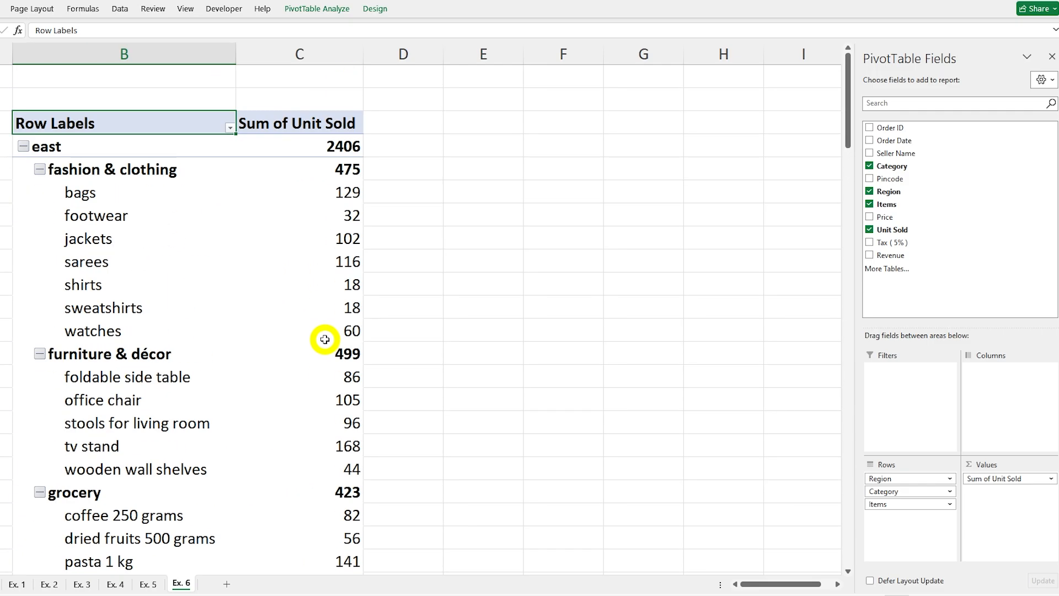
Step: Collapse the fashion & clothing category and the east region on Ex. 6, and expand both again
{"action": "left_click", "coordinate": [39, 170]}
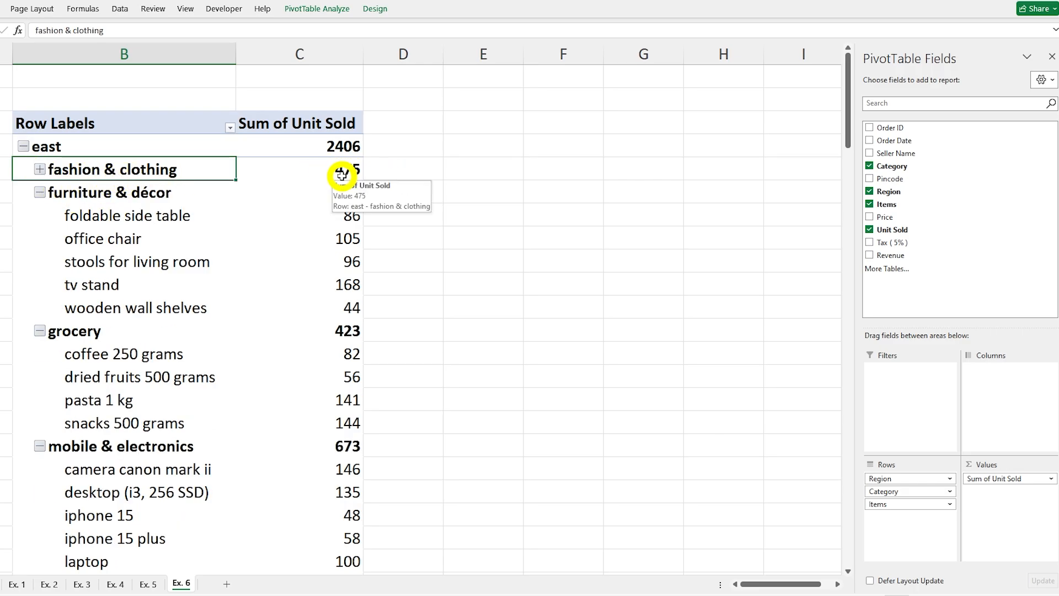
{"action": "left_click", "coordinate": [23, 147]}
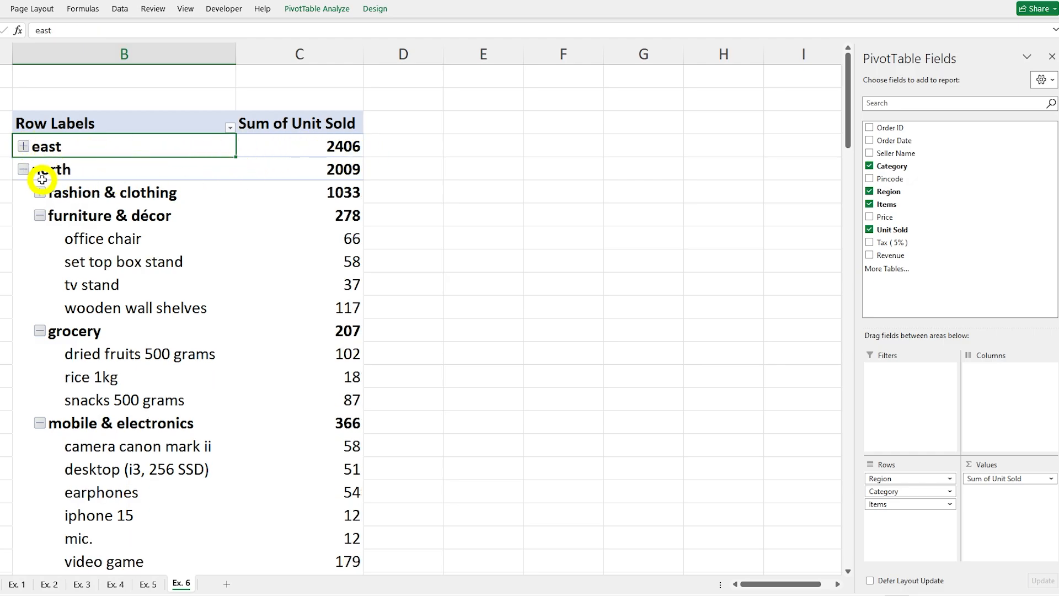
{"action": "left_click", "coordinate": [24, 147]}
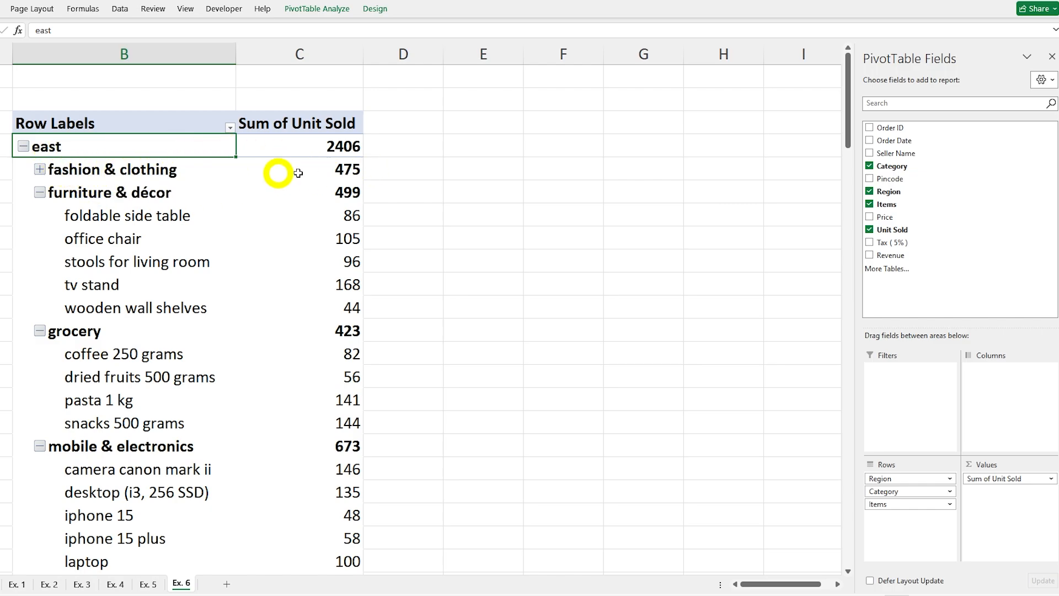
{"action": "left_click", "coordinate": [39, 169]}
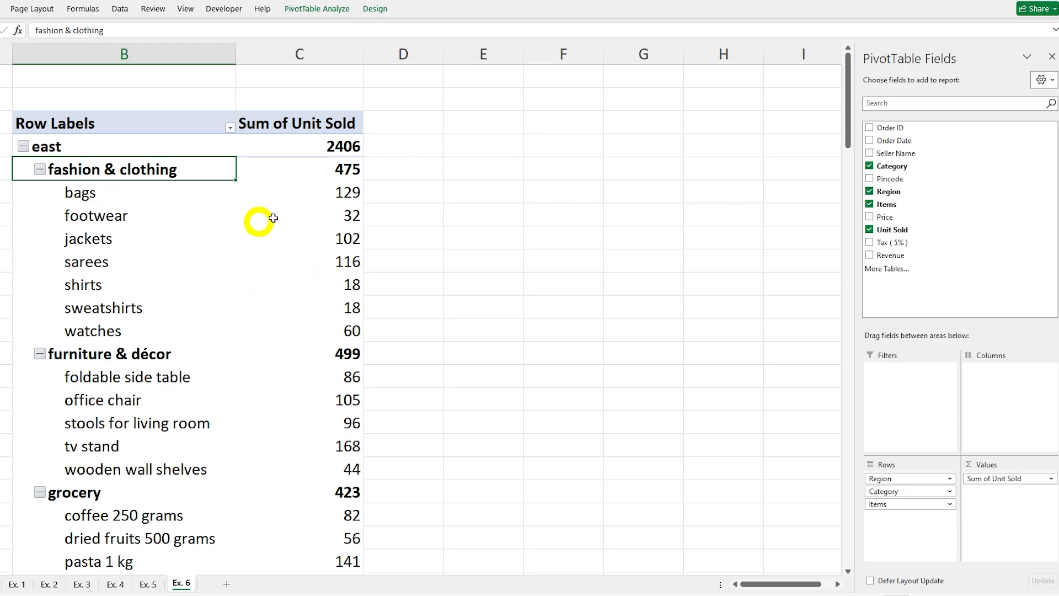
Step: Collapse fashion & clothing and the east, north, south and west regions on Ex. 6 to region totals only
{"action": "left_click", "coordinate": [40, 171]}
{"action": "left_click", "coordinate": [25, 147]}
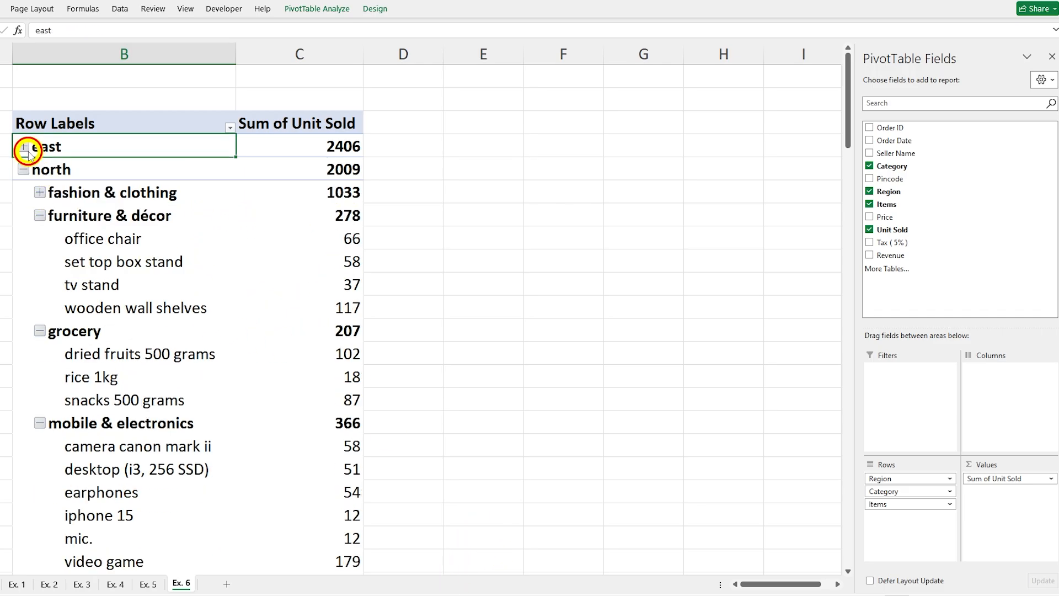
{"action": "left_click", "coordinate": [23, 170]}
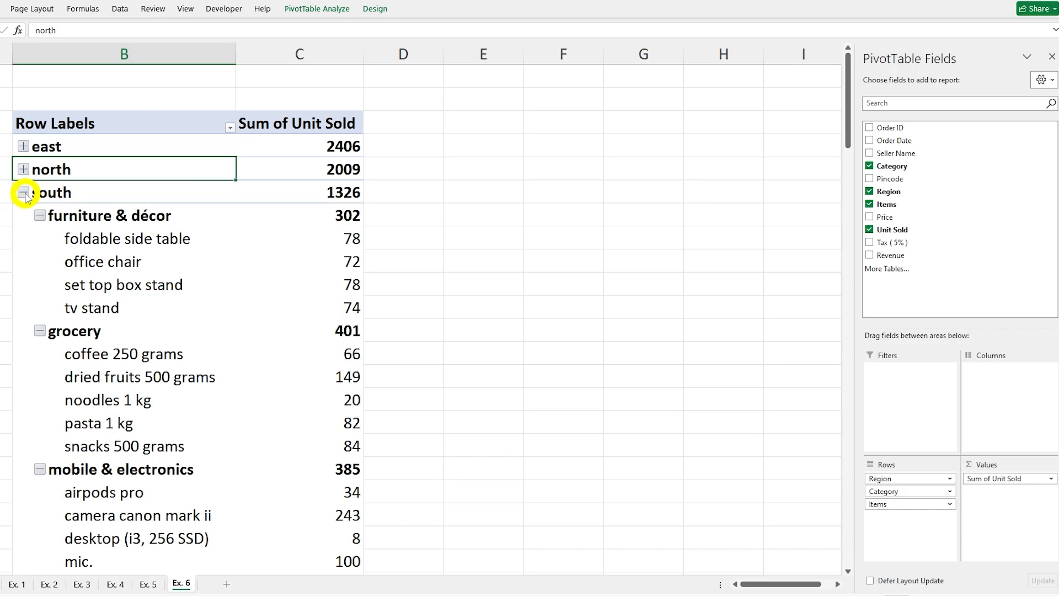
{"action": "left_click", "coordinate": [23, 192]}
{"action": "left_click", "coordinate": [23, 215]}
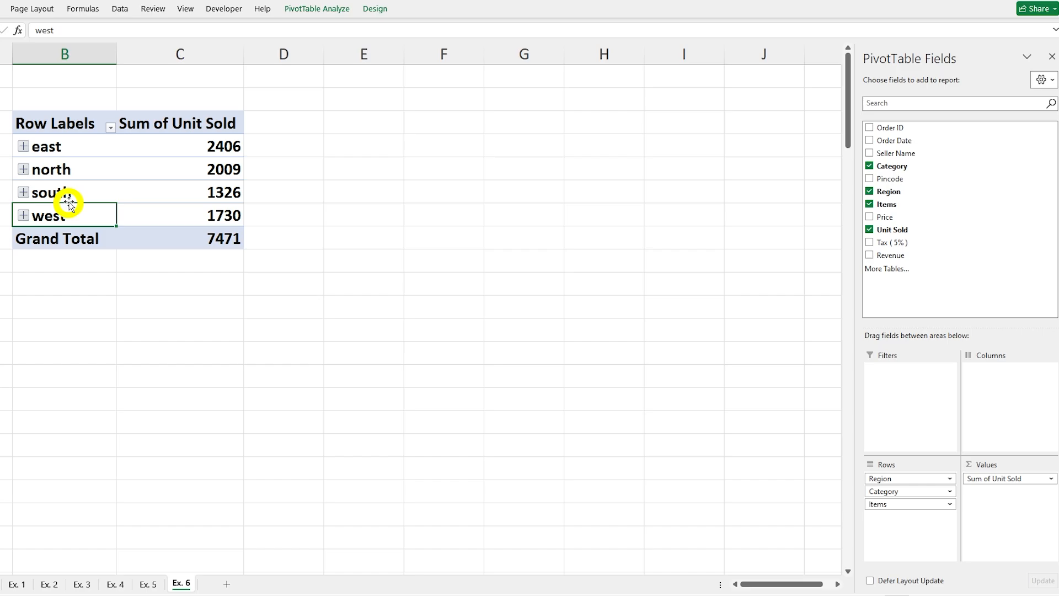
Step: Expand the north region and collapse its furniture & décor, grocery, mobile & electronics and sports & fitness categories
{"action": "left_click", "coordinate": [23, 170]}
{"action": "left_click", "coordinate": [39, 215]}
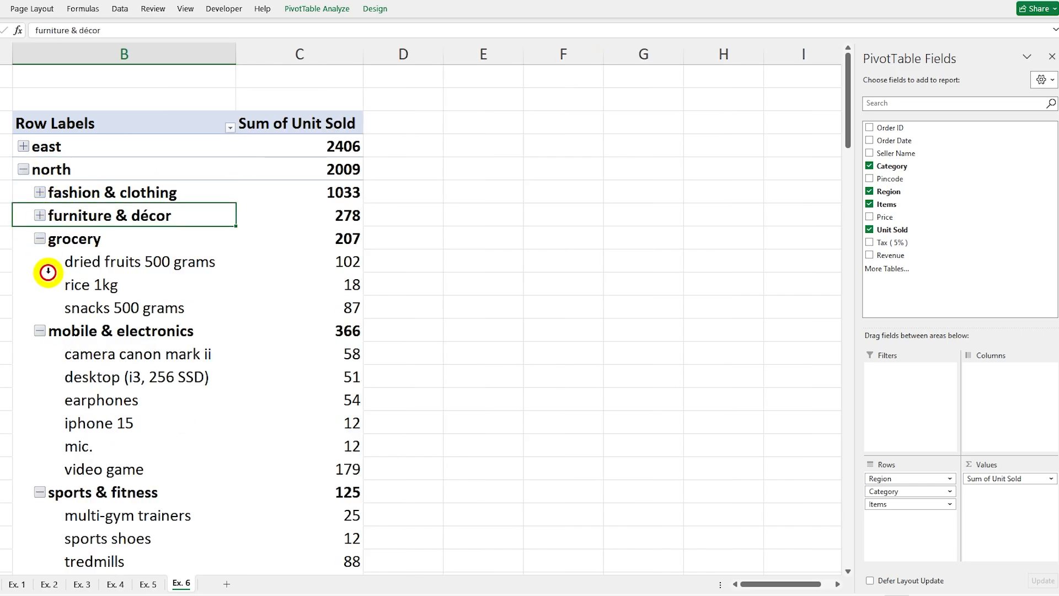
{"action": "left_click", "coordinate": [40, 238]}
{"action": "left_click", "coordinate": [39, 261]}
{"action": "left_click", "coordinate": [39, 285]}
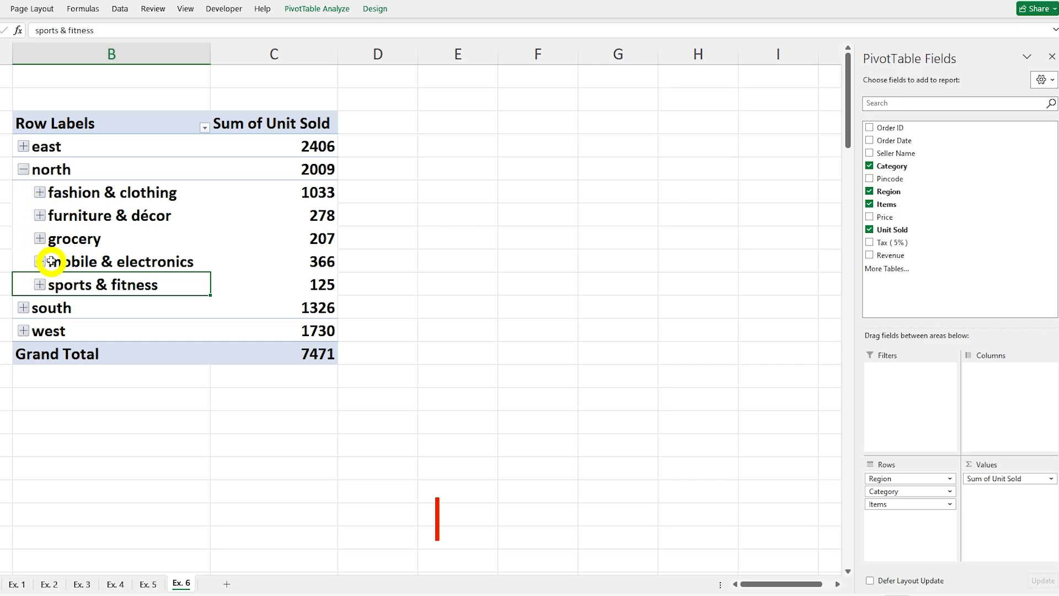
Step: Expand furniture & décor under the north region and check the sheet in the print preview
{"action": "left_click", "coordinate": [40, 215]}
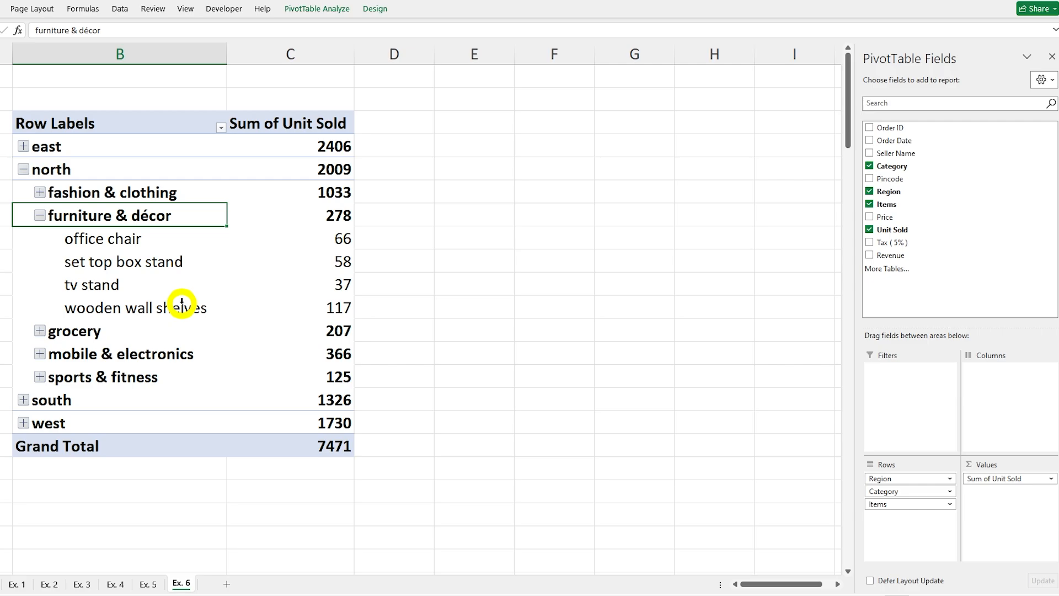
{"action": "key", "text": "ctrl+p"}
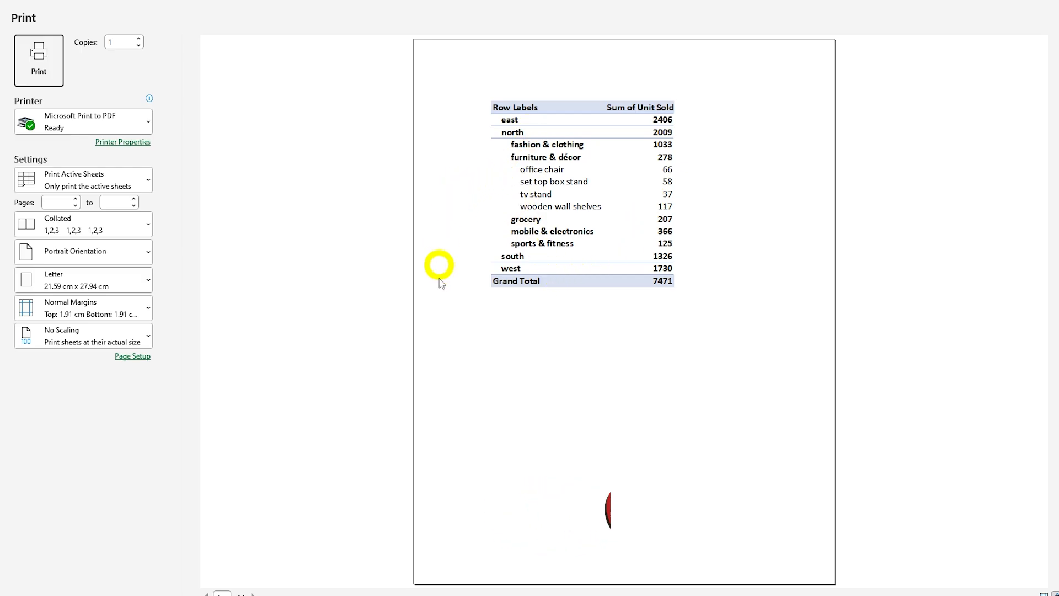
{"action": "key", "text": "Escape"}
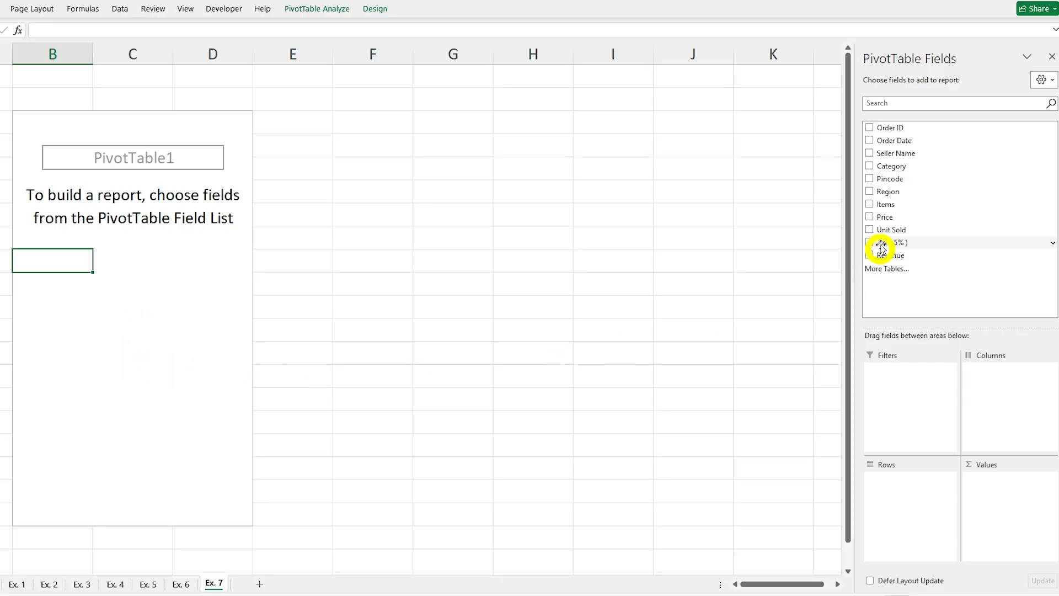
Step: Lay out the PivotTable on Ex. 7 with Items in the rows and Unit Sold summed, and review the units per item
{"action": "left_click", "coordinate": [870, 204]}
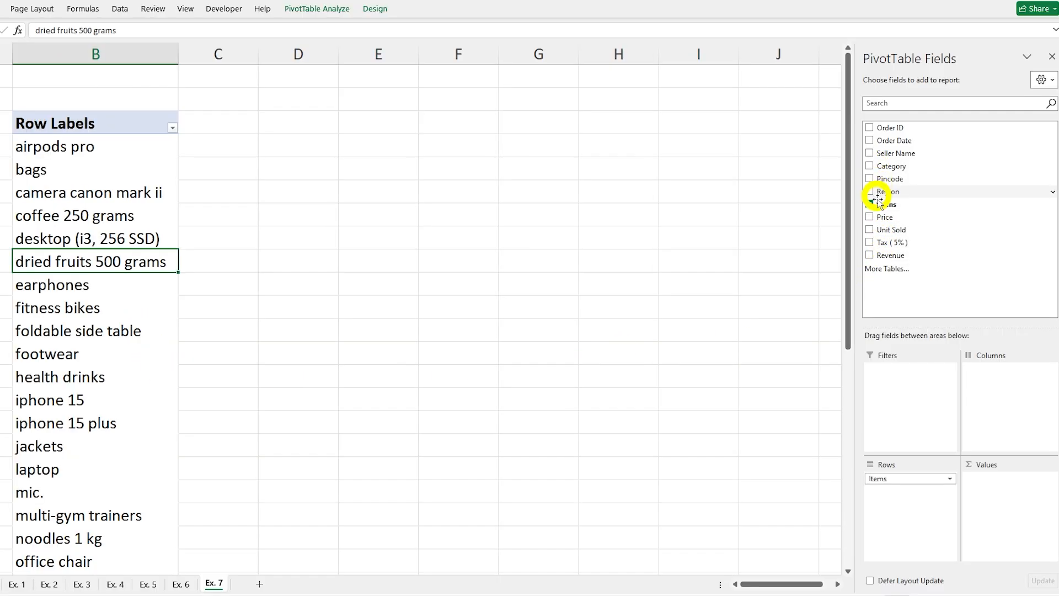
{"action": "left_click", "coordinate": [870, 230]}
{"action": "scroll", "coordinate": [89, 177], "scroll_direction": "down", "scroll_amount": 8}
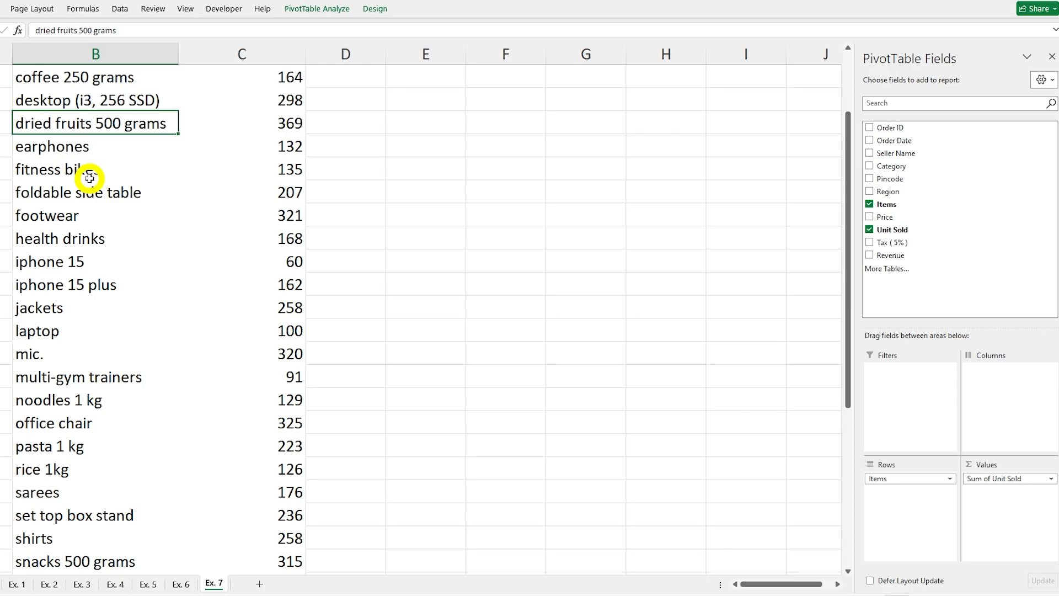
{"action": "scroll", "coordinate": [92, 174], "scroll_direction": "up", "scroll_amount": 8}
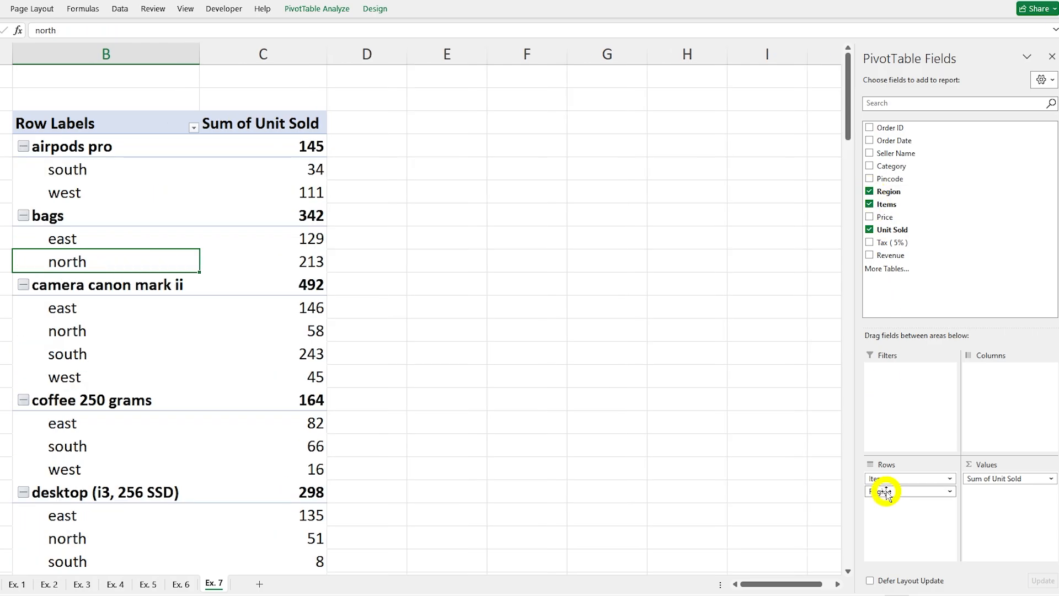
Step: Move Region from the rows to the report filter of the Ex. 7 PivotTable and review the item list
{"action": "left_click_drag", "start_coordinate": [887, 492], "coordinate": [884, 370]}
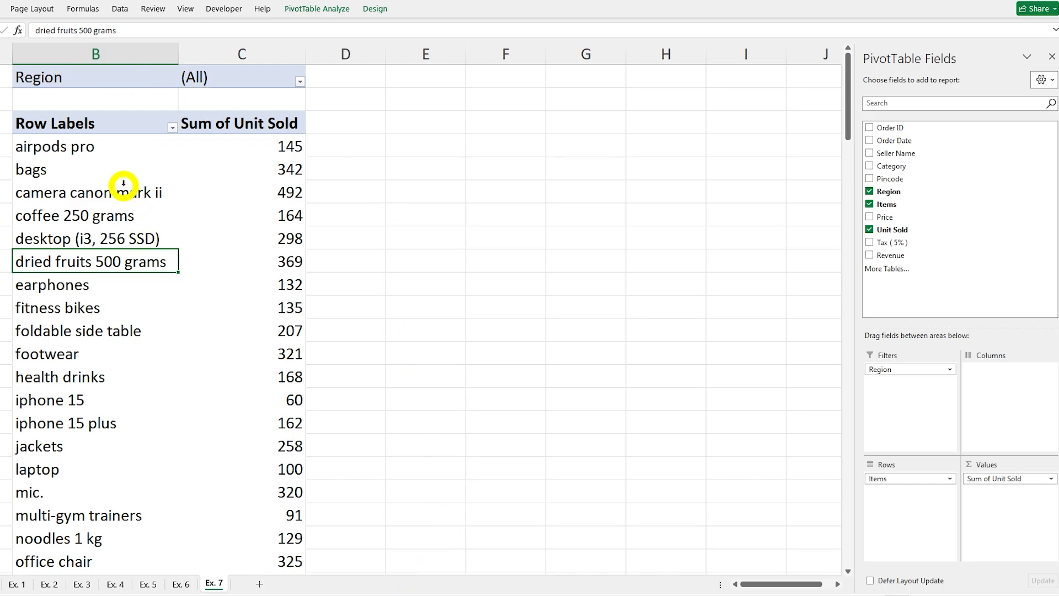
{"action": "scroll", "coordinate": [118, 265], "scroll_direction": "down", "scroll_amount": 9}
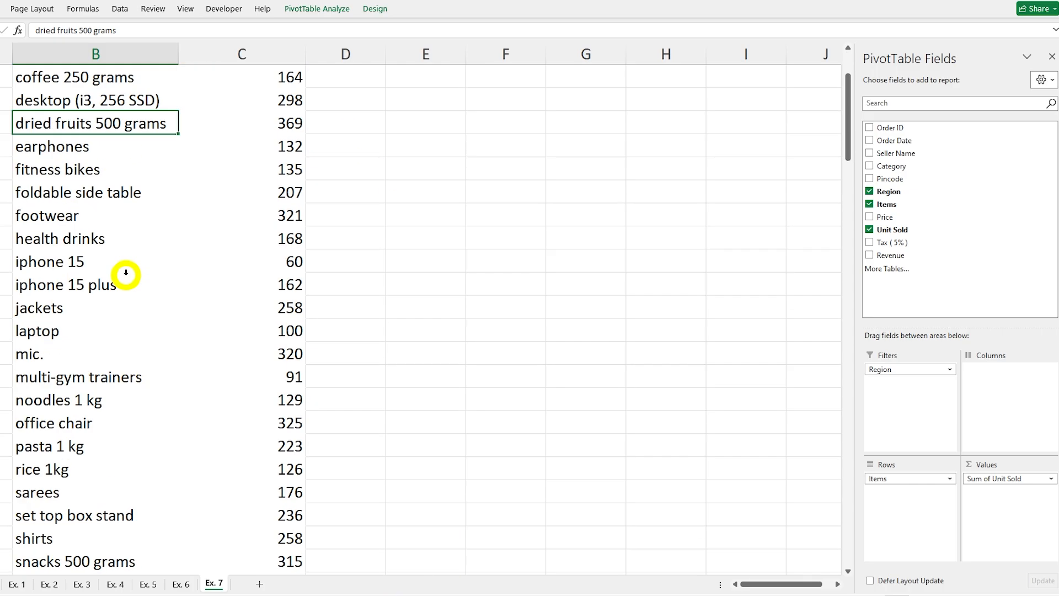
{"action": "scroll", "coordinate": [125, 272], "scroll_direction": "up", "scroll_amount": 5}
{"action": "scroll", "coordinate": [126, 273], "scroll_direction": "up", "scroll_amount": 4}
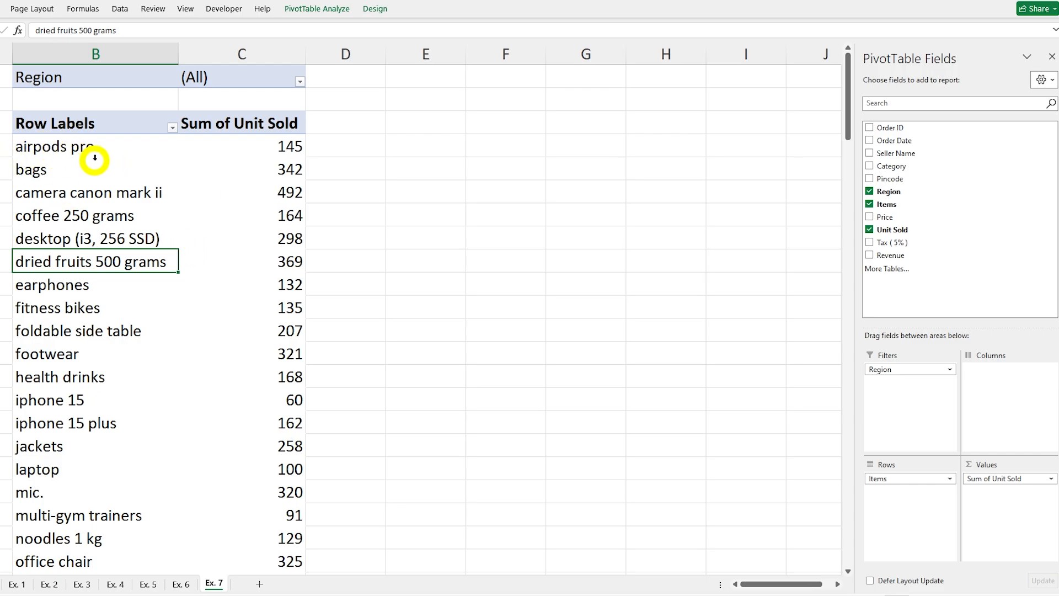
Step: Filter the Ex. 7 PivotTable to the east region and review its units sold per item
{"action": "left_click", "coordinate": [300, 82]}
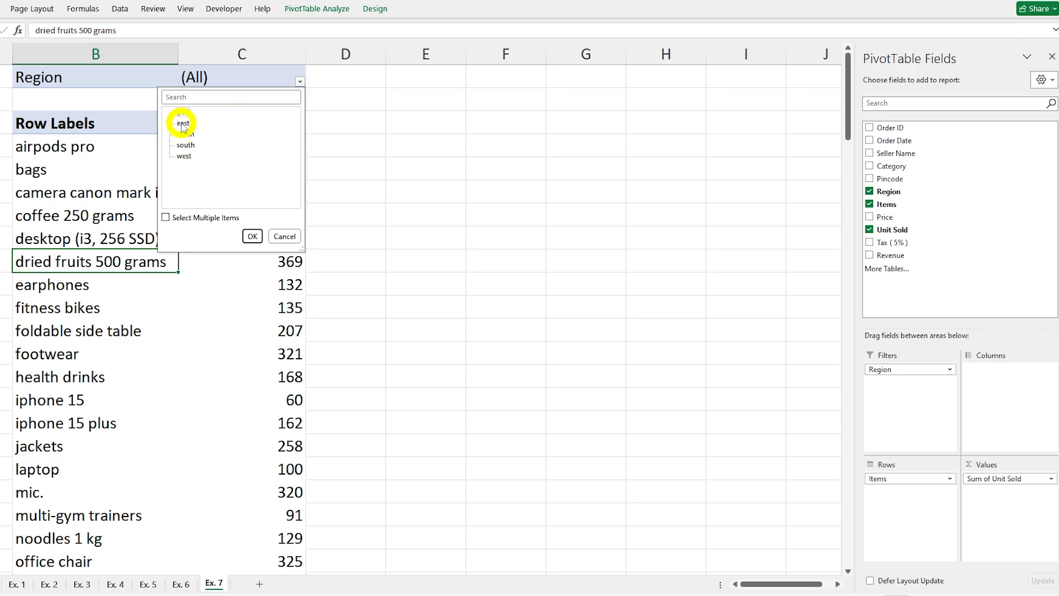
{"action": "left_click", "coordinate": [251, 238]}
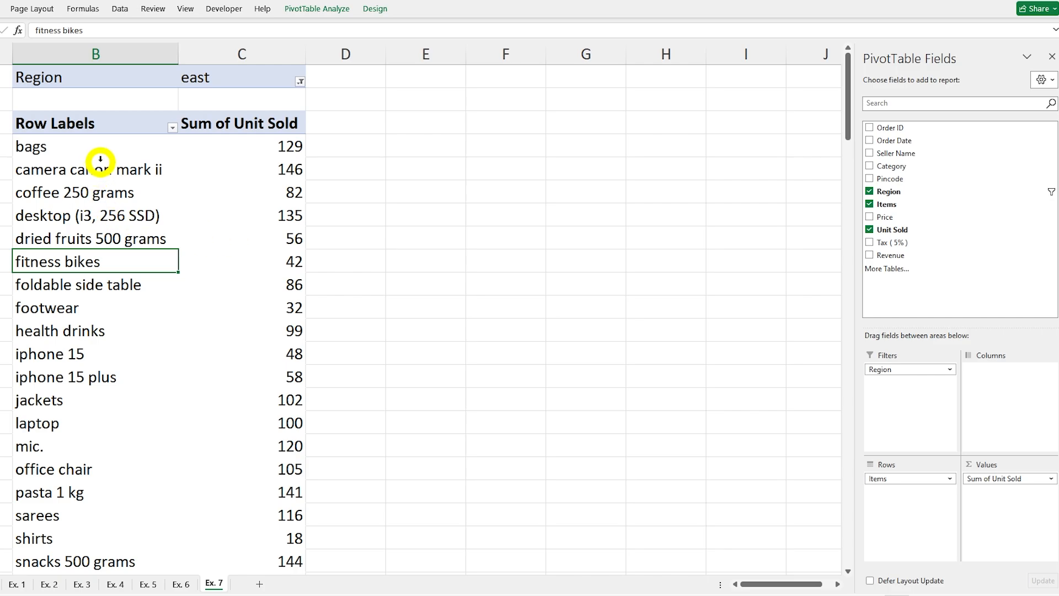
{"action": "scroll", "coordinate": [101, 160], "scroll_direction": "down", "scroll_amount": 4}
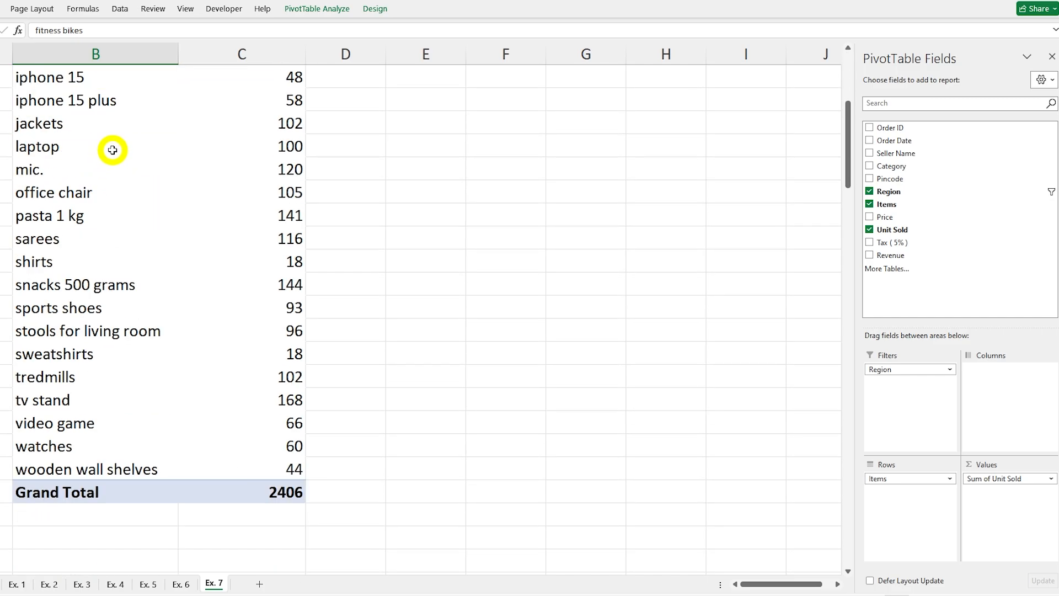
{"action": "scroll", "coordinate": [112, 151], "scroll_direction": "up", "scroll_amount": 4}
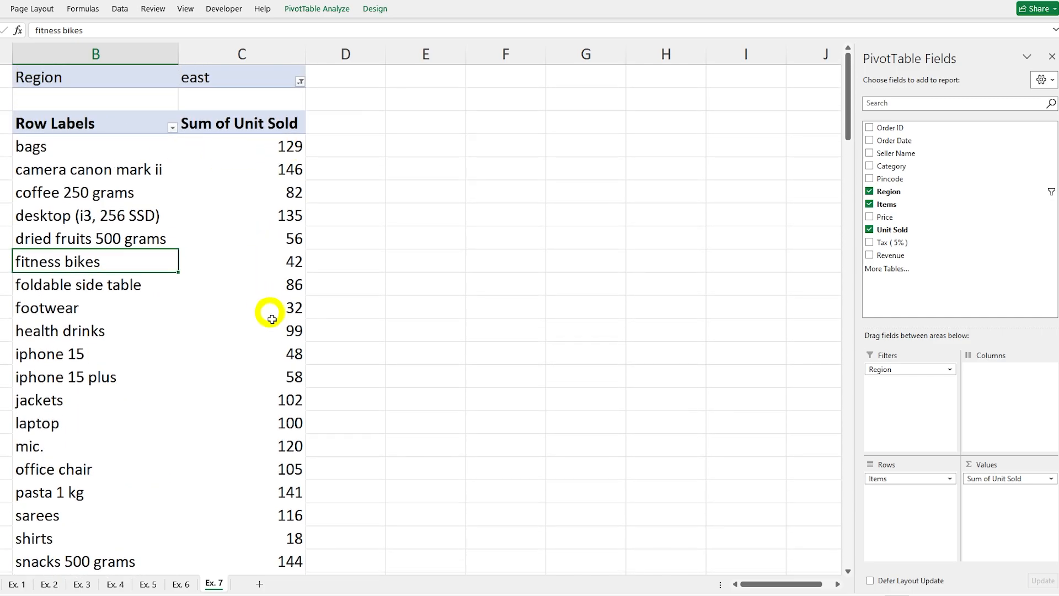
Step: Switch the Region filter to north and review that region's units sold per item
{"action": "left_click", "coordinate": [300, 81]}
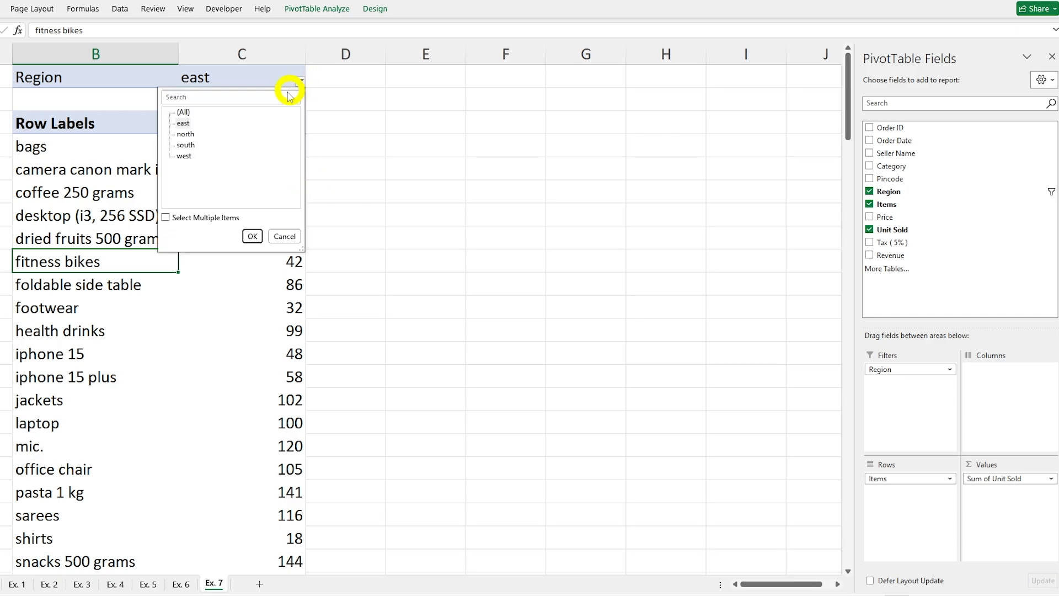
{"action": "left_click", "coordinate": [186, 135]}
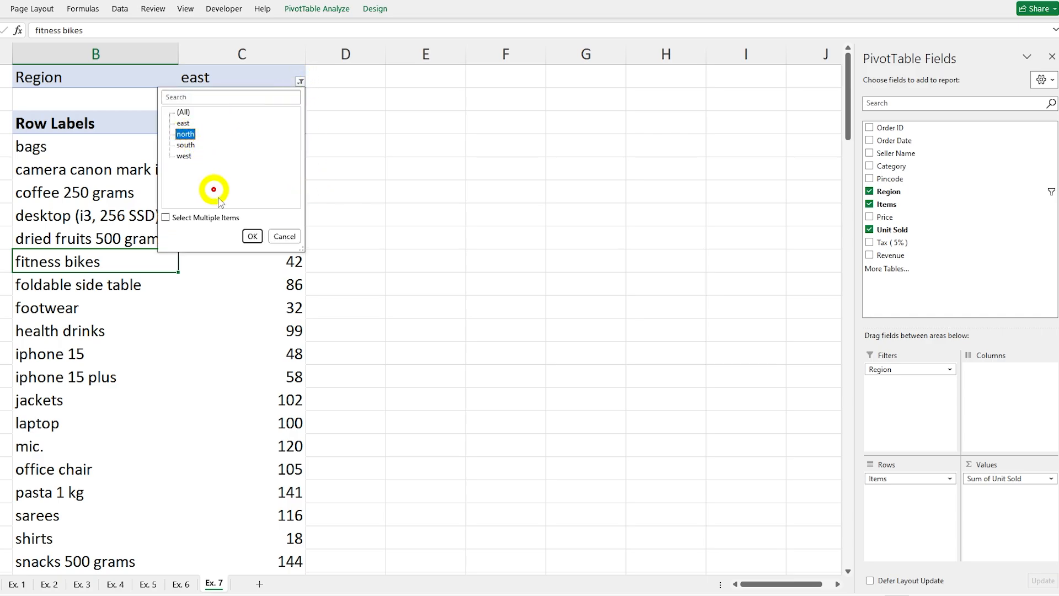
{"action": "left_click", "coordinate": [251, 238]}
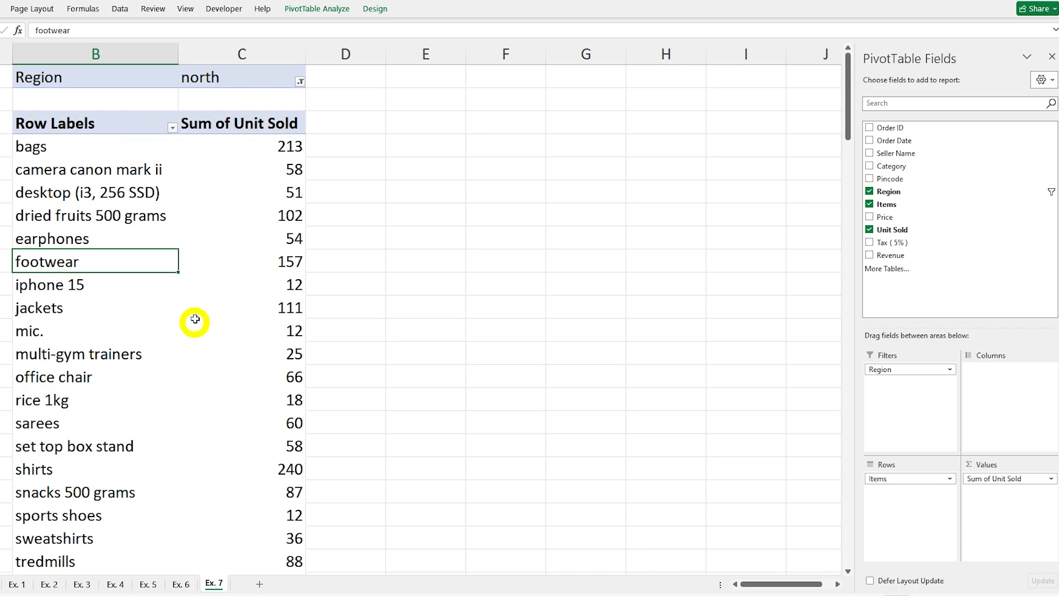
{"action": "scroll", "coordinate": [198, 311], "scroll_direction": "down", "scroll_amount": 5}
{"action": "scroll", "coordinate": [202, 312], "scroll_direction": "up", "scroll_amount": 5}
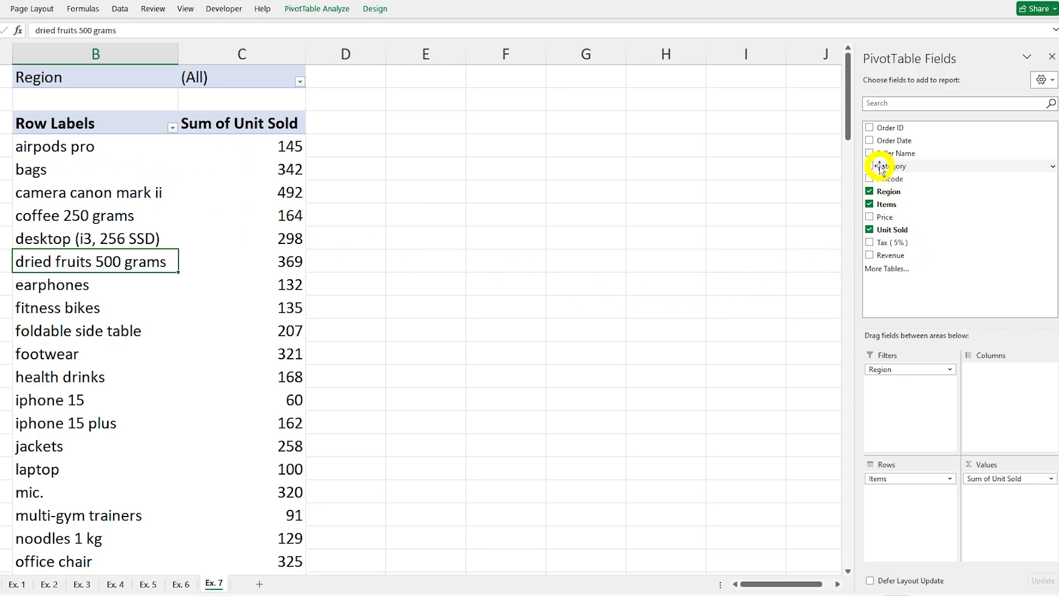
Step: Add Category as a second report filter and restrict the PivotTable to the south region and grocery category
{"action": "left_click_drag", "start_coordinate": [880, 166], "coordinate": [877, 383]}
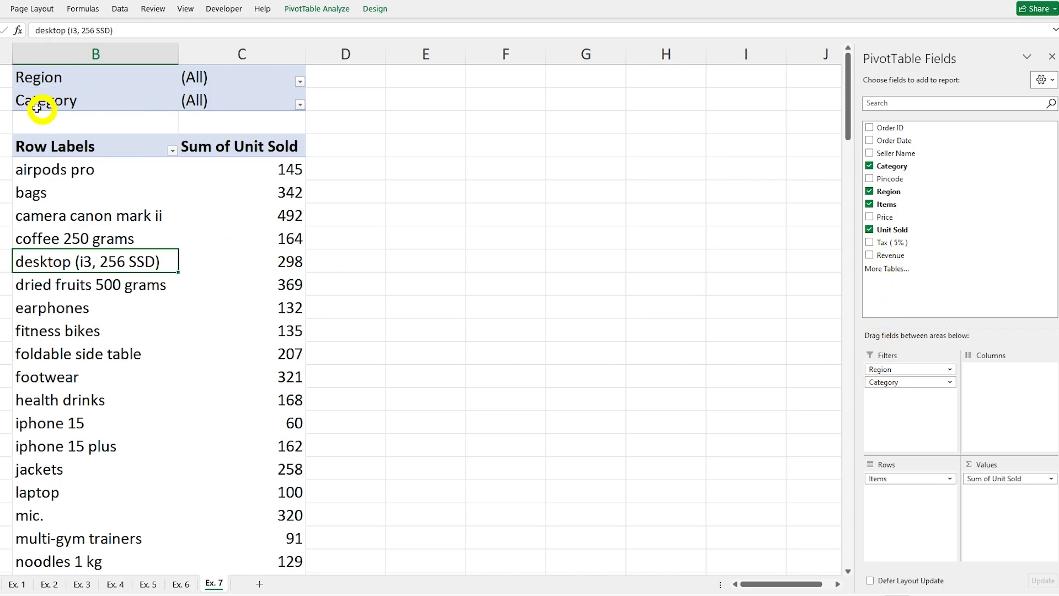
{"action": "left_click", "coordinate": [300, 83]}
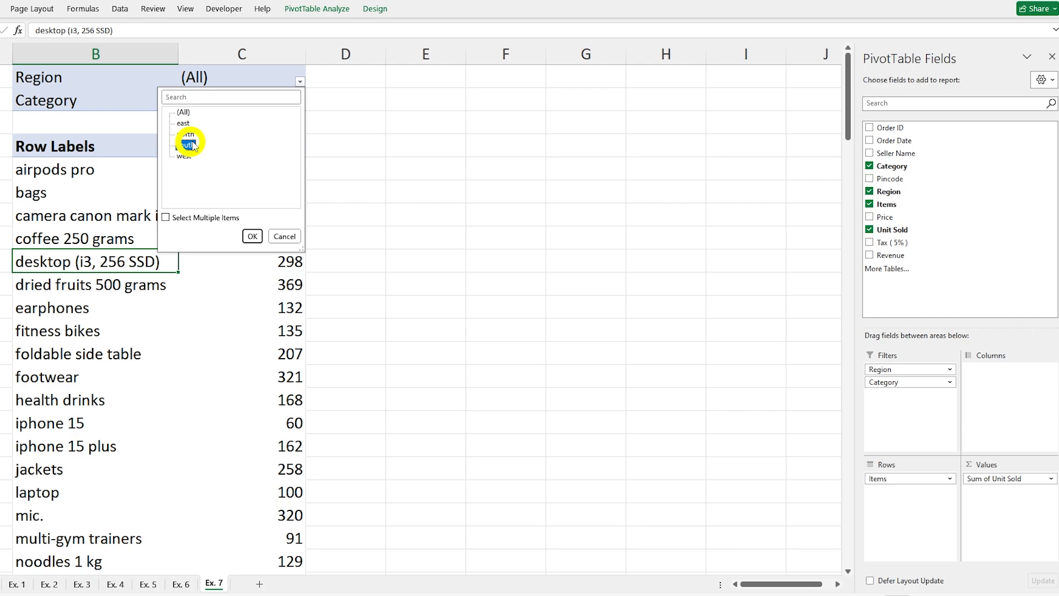
{"action": "left_click", "coordinate": [252, 236]}
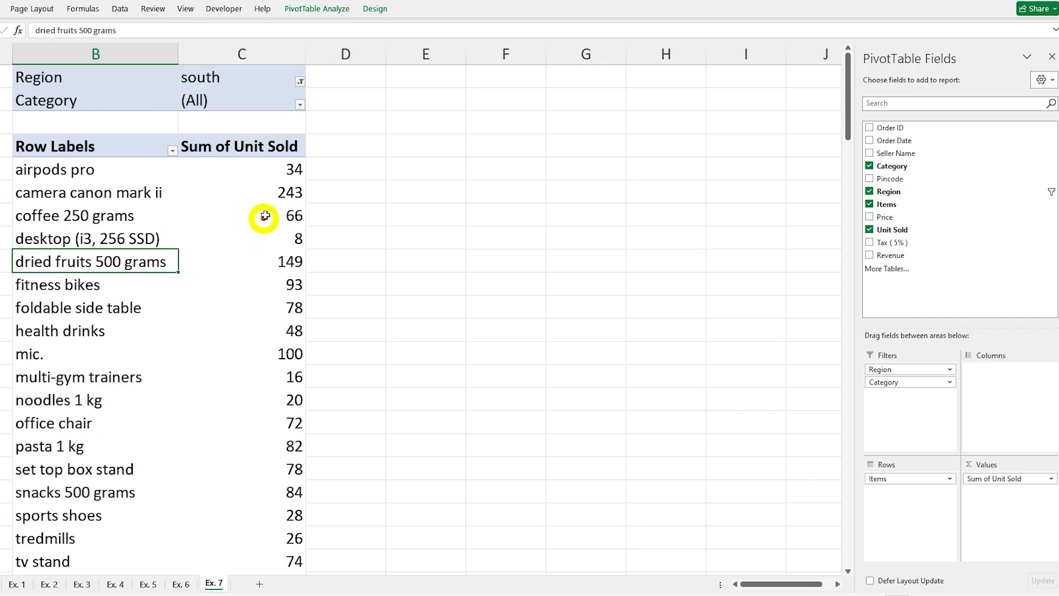
{"action": "left_click", "coordinate": [298, 104]}
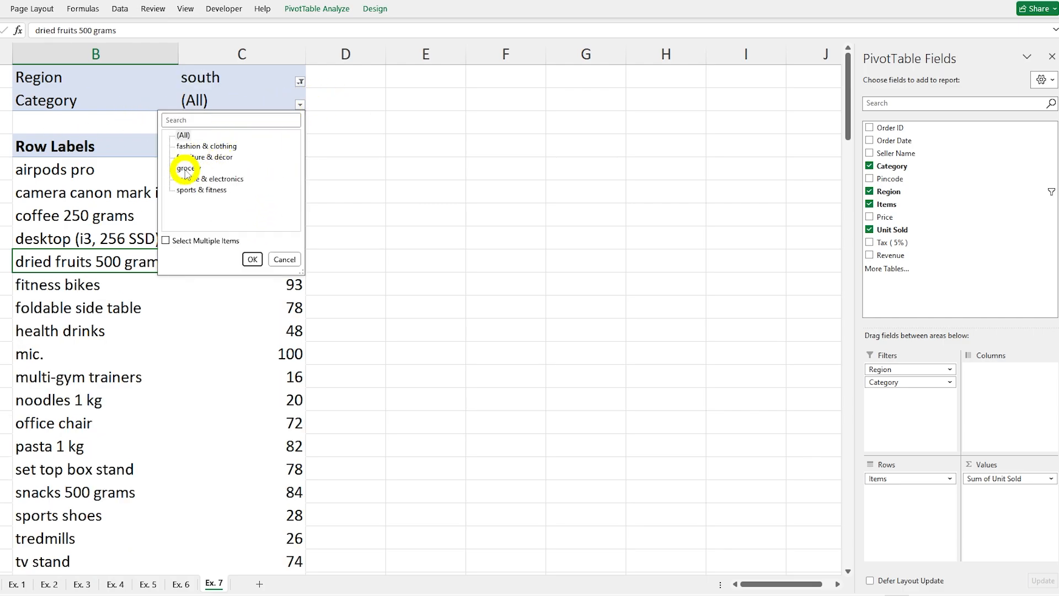
{"action": "left_click", "coordinate": [252, 259]}
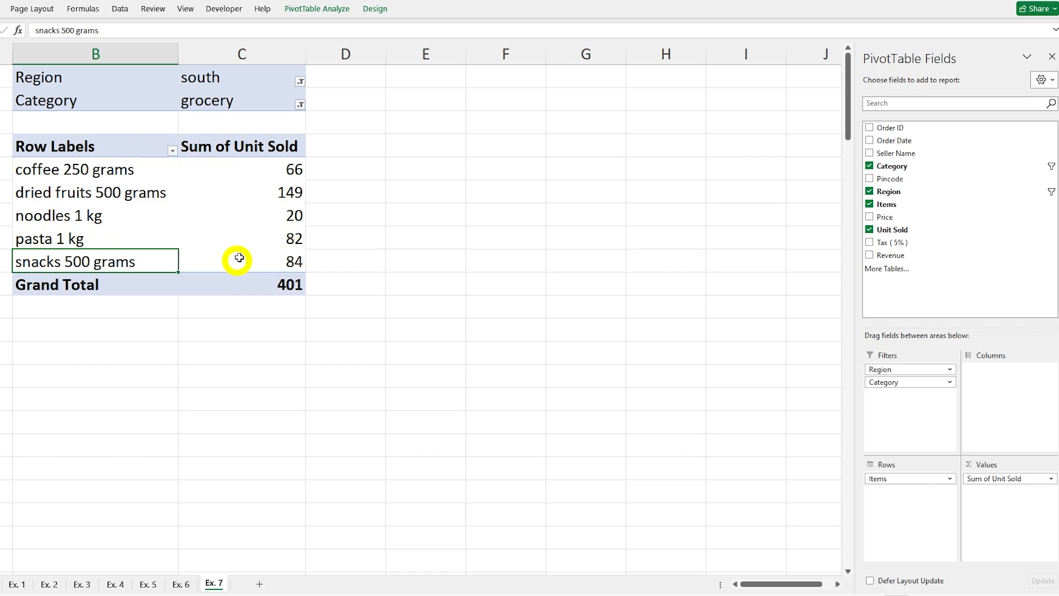
Step: Change the report filters to the mobile & electronics category and the west region
{"action": "left_click", "coordinate": [300, 105]}
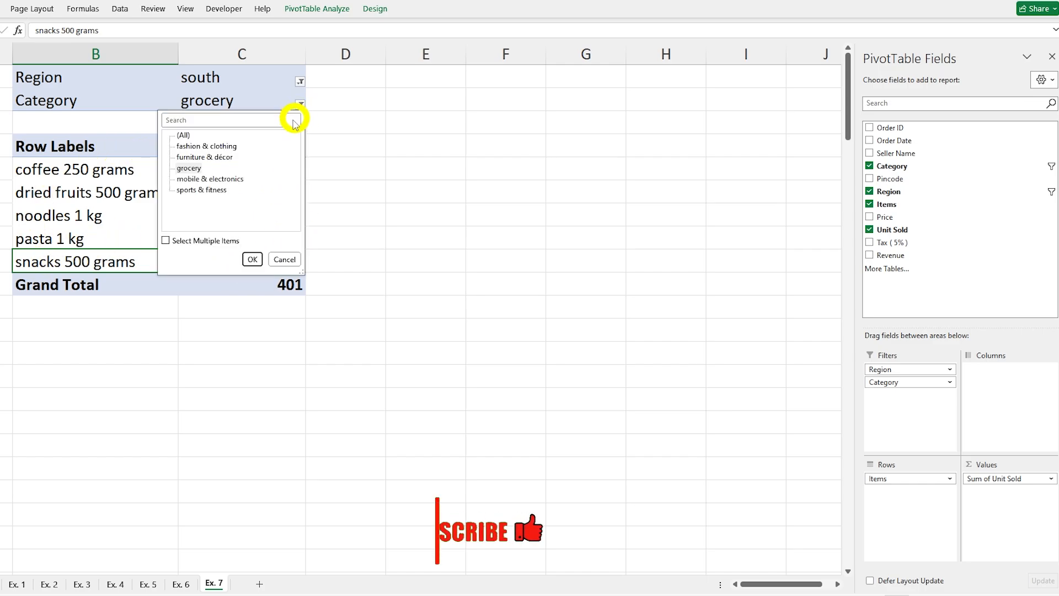
{"action": "left_click", "coordinate": [236, 179]}
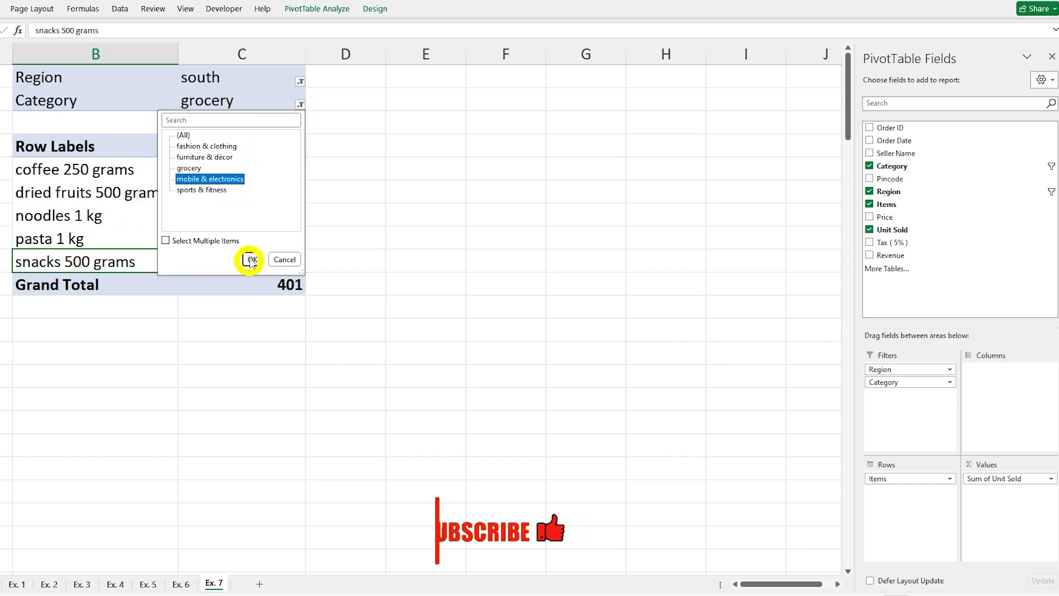
{"action": "left_click", "coordinate": [252, 260]}
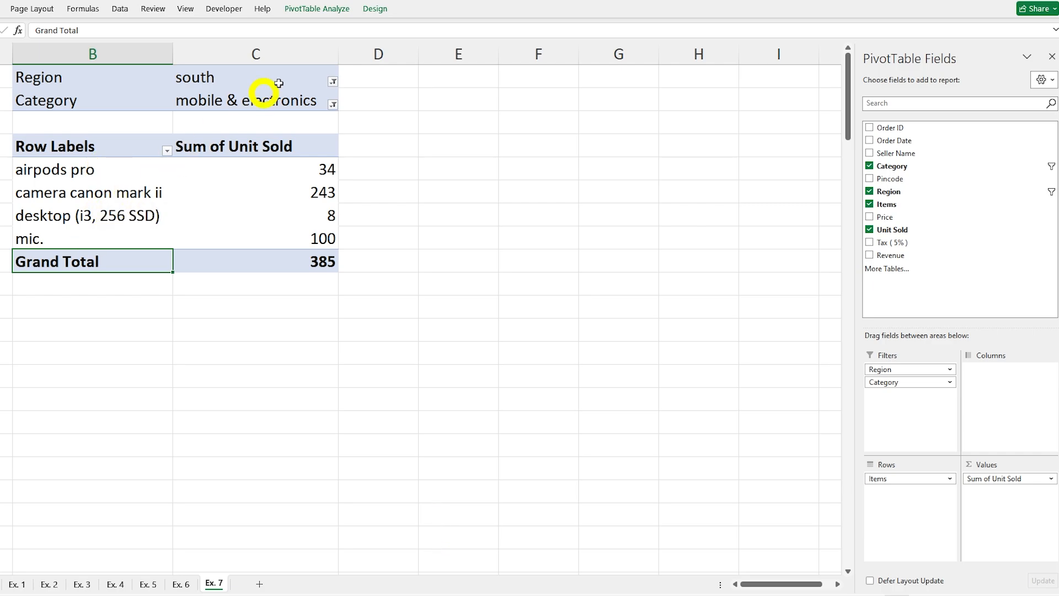
{"action": "left_click", "coordinate": [334, 81]}
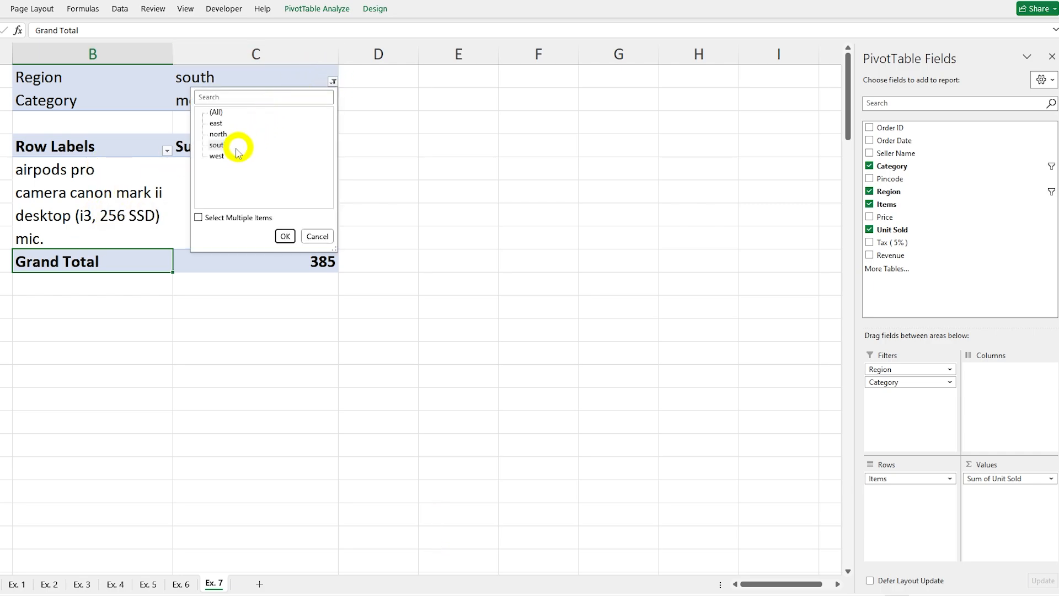
{"action": "left_click", "coordinate": [286, 237]}
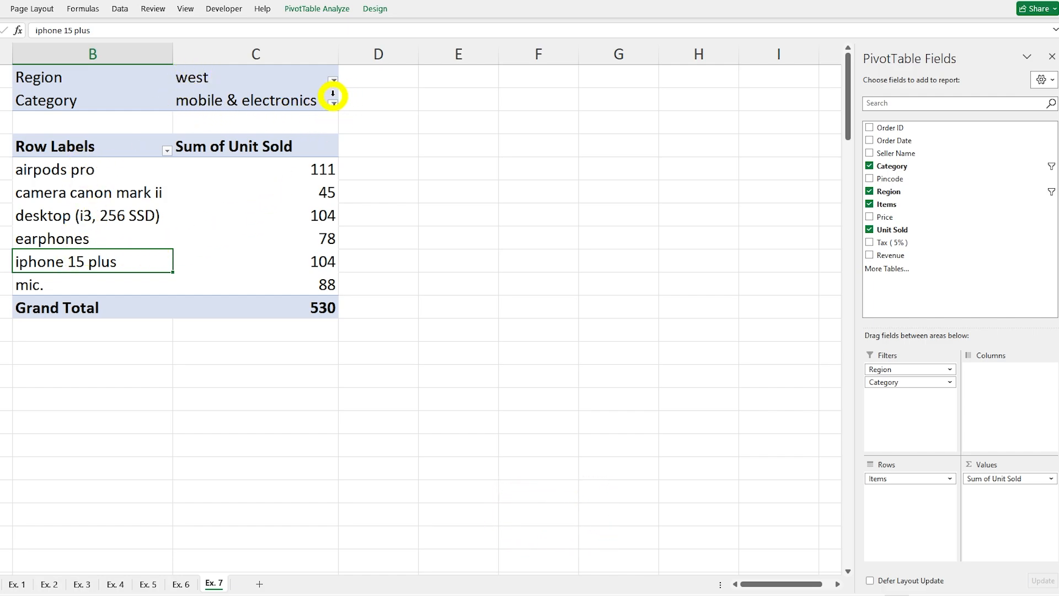
Step: Reset both the Region and Category report filters on Ex. 7 to (All)
{"action": "left_click", "coordinate": [335, 102]}
{"action": "left_click", "coordinate": [334, 102]}
{"action": "left_click", "coordinate": [334, 82]}
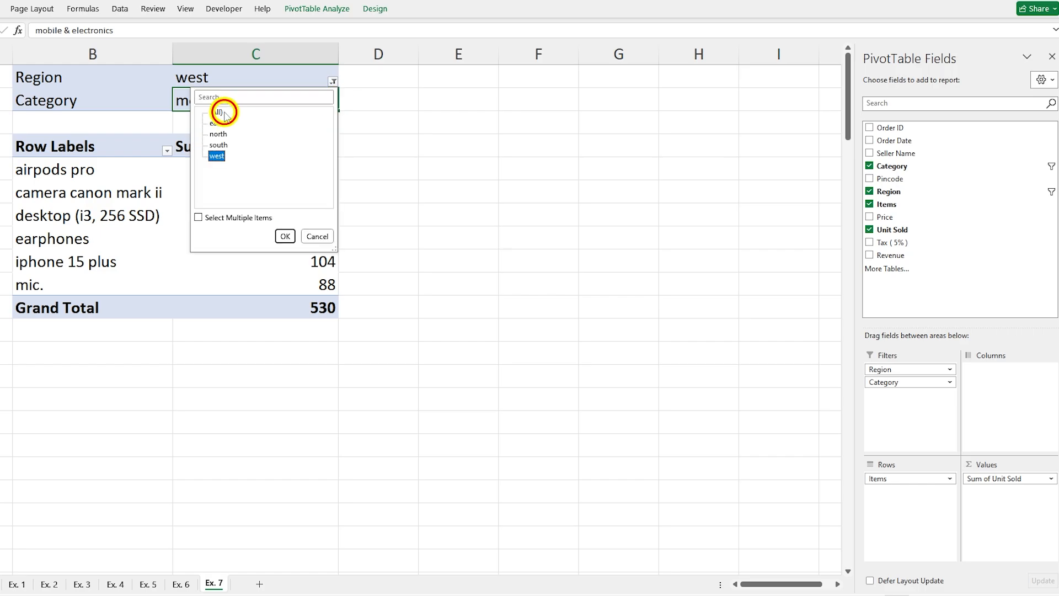
{"action": "double_click", "coordinate": [219, 113]}
{"action": "left_click", "coordinate": [331, 103]}
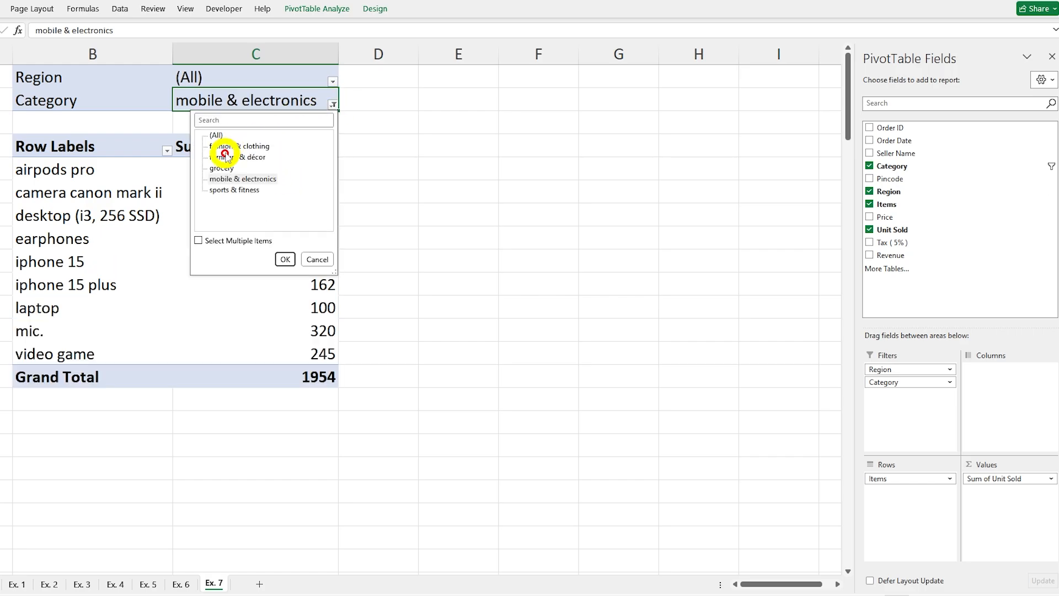
{"action": "left_click", "coordinate": [221, 137]}
{"action": "left_click", "coordinate": [280, 259]}
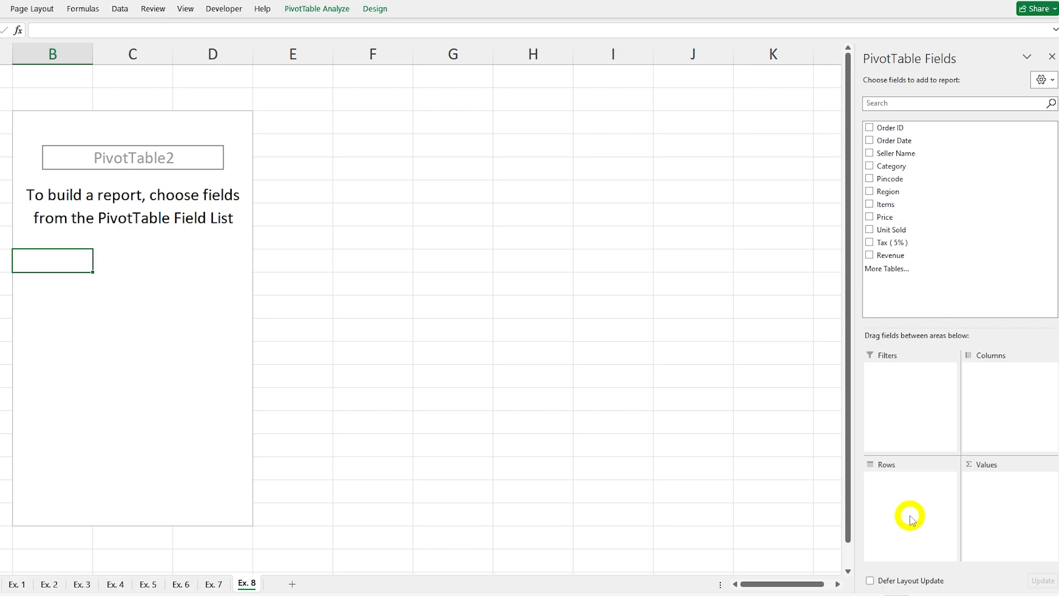
Step: Place Region and Items in the rows of the Ex. 8 PivotTable and look through the items under each region
{"action": "left_click", "coordinate": [870, 192]}
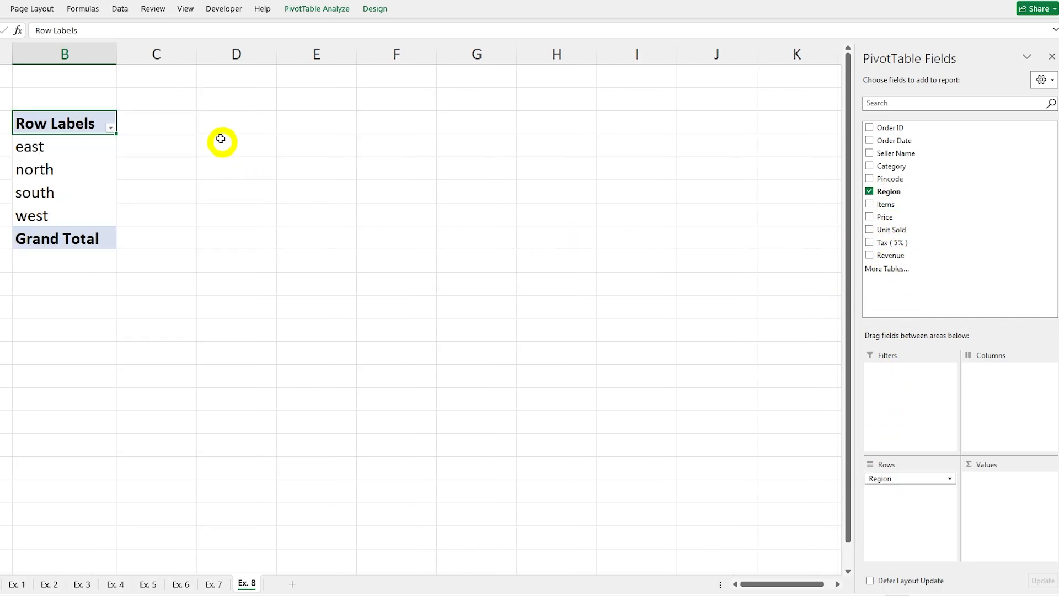
{"action": "left_click_drag", "start_coordinate": [886, 205], "coordinate": [883, 383]}
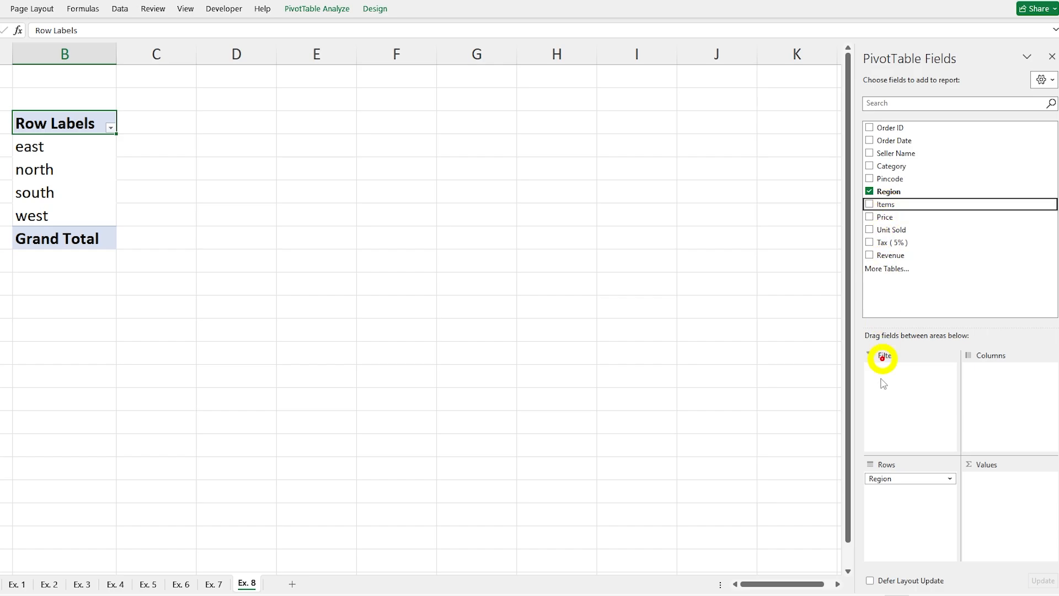
{"action": "left_click", "coordinate": [868, 205]}
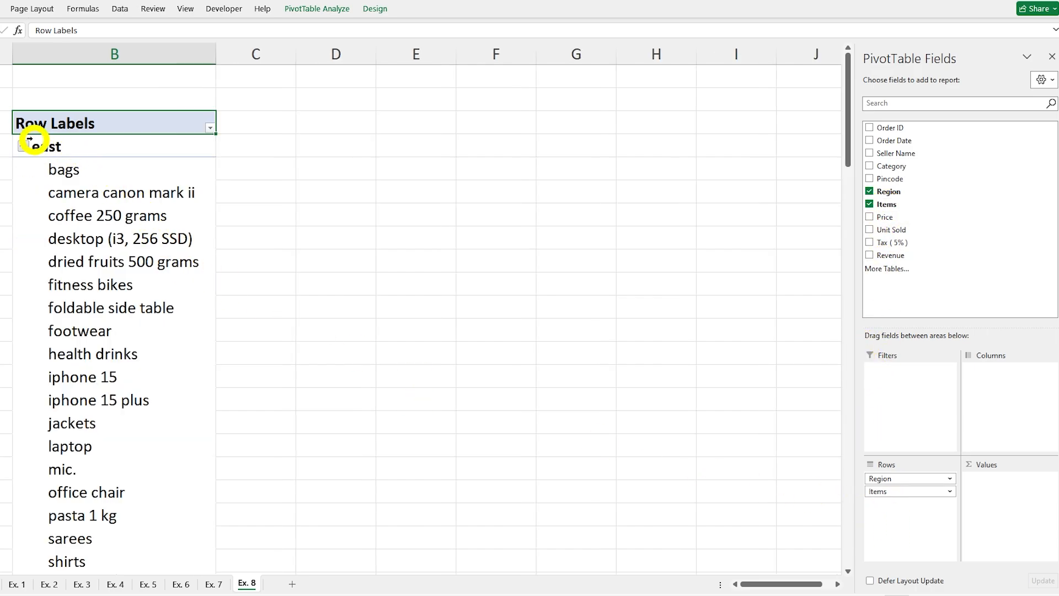
{"action": "scroll", "coordinate": [52, 213], "scroll_direction": "down", "scroll_amount": 20}
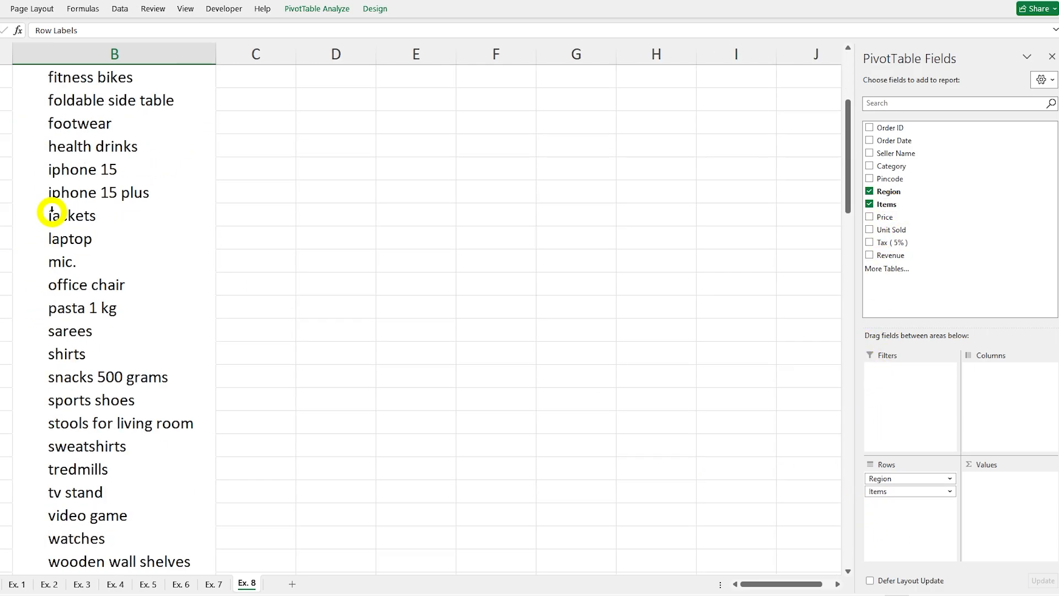
{"action": "scroll", "coordinate": [55, 215], "scroll_direction": "down", "scroll_amount": 12}
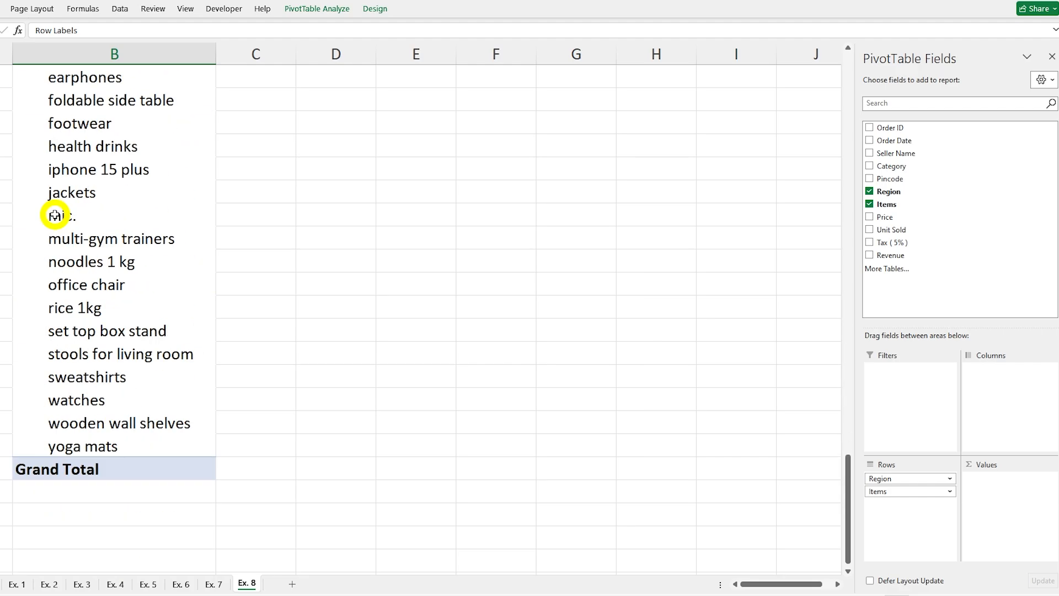
{"action": "scroll", "coordinate": [56, 213], "scroll_direction": "up", "scroll_amount": 12}
{"action": "scroll", "coordinate": [55, 214], "scroll_direction": "up", "scroll_amount": 20}
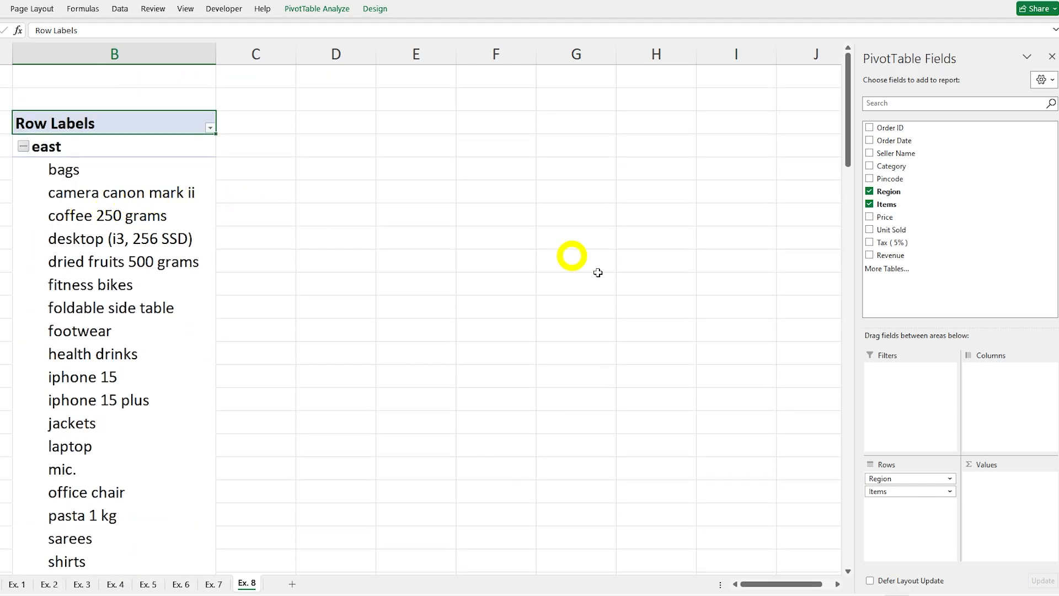
Step: Add the sum of Unit Sold to the Ex. 8 PivotTable and review the units per region and item
{"action": "left_click", "coordinate": [870, 230]}
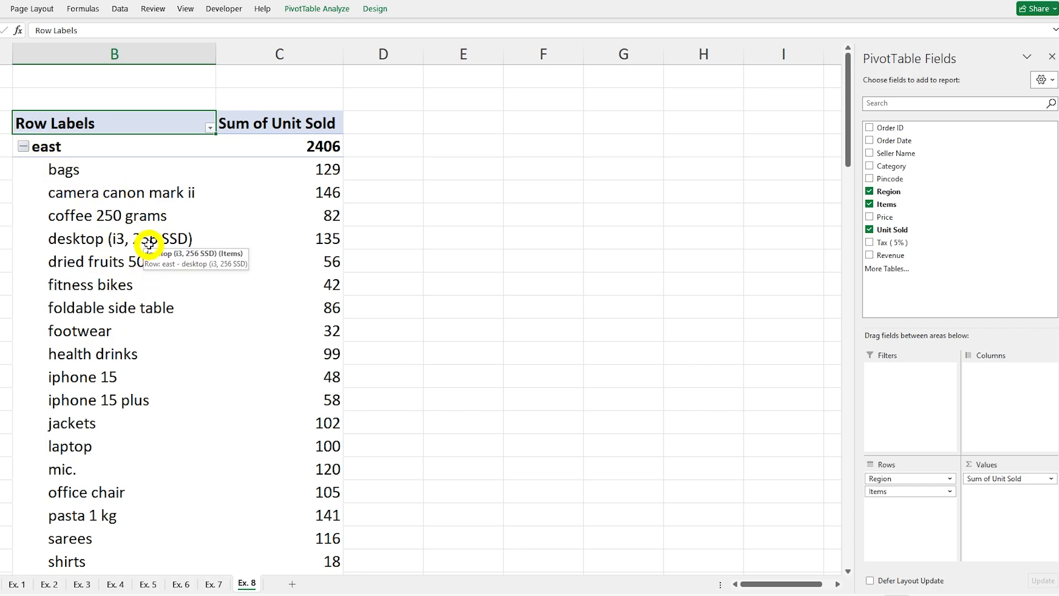
{"action": "scroll", "coordinate": [148, 242], "scroll_direction": "down", "scroll_amount": 20}
{"action": "scroll", "coordinate": [149, 244], "scroll_direction": "down", "scroll_amount": 6}
{"action": "scroll", "coordinate": [148, 242], "scroll_direction": "up", "scroll_amount": 20}
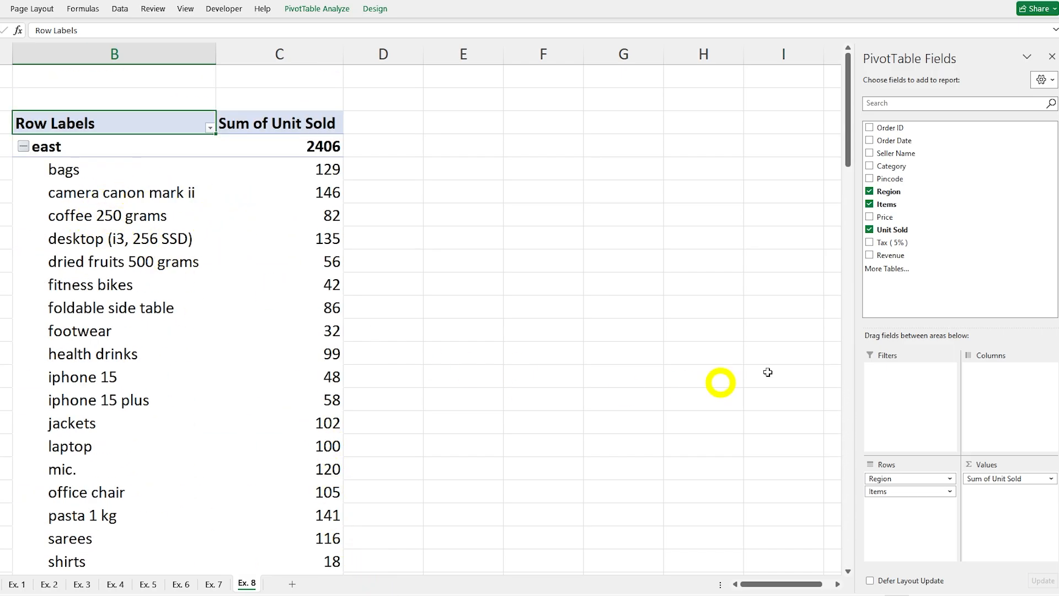
Step: Remove Unit Sold, Items and Region from the Ex. 8 PivotTable to empty its layout
{"action": "left_click", "coordinate": [869, 229]}
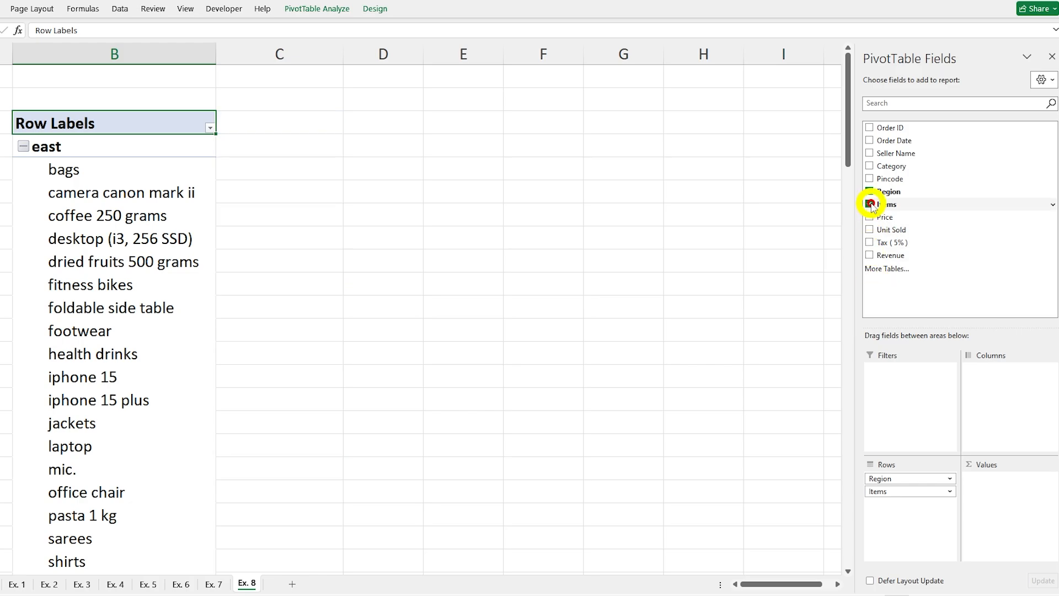
{"action": "left_click", "coordinate": [869, 204]}
{"action": "left_click", "coordinate": [870, 191]}
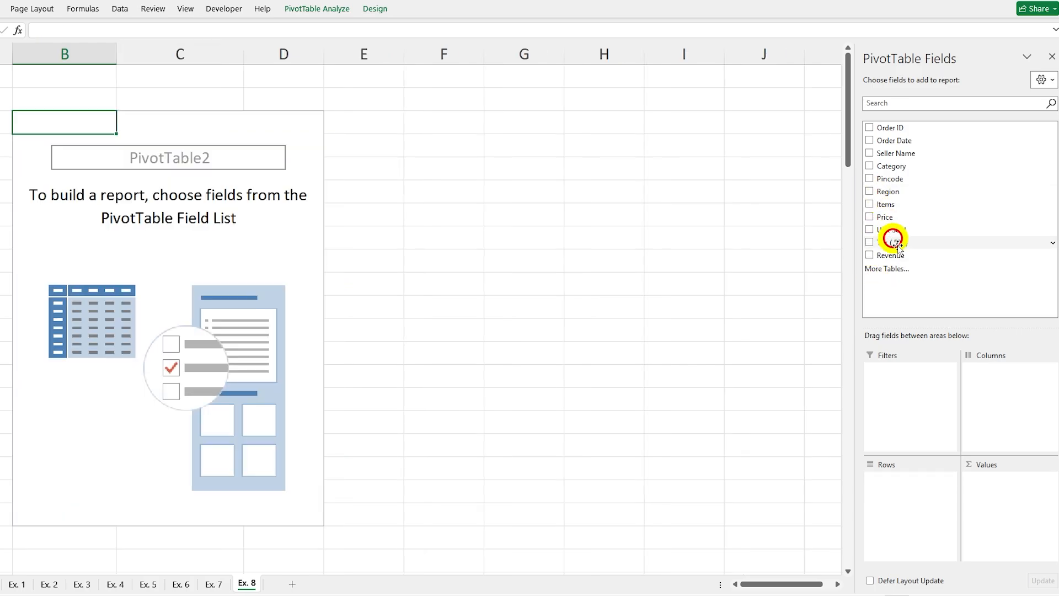
Step: Lay out the Ex. 8 PivotTable with Items in rows, Region in columns and the sum of Unit Sold as values
{"action": "left_click", "coordinate": [870, 204]}
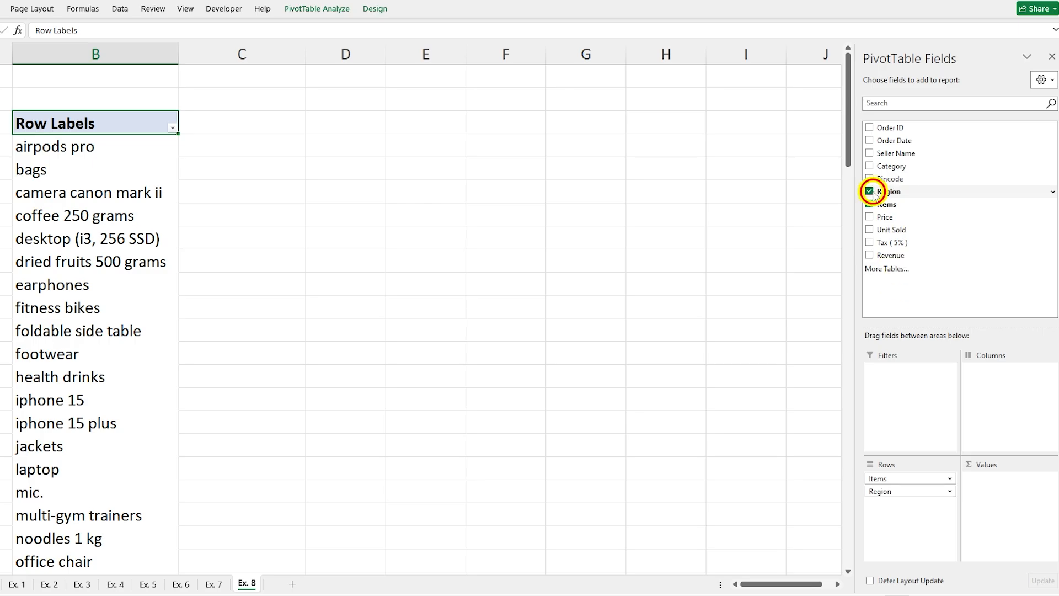
{"action": "left_click_drag", "start_coordinate": [872, 193], "coordinate": [984, 376]}
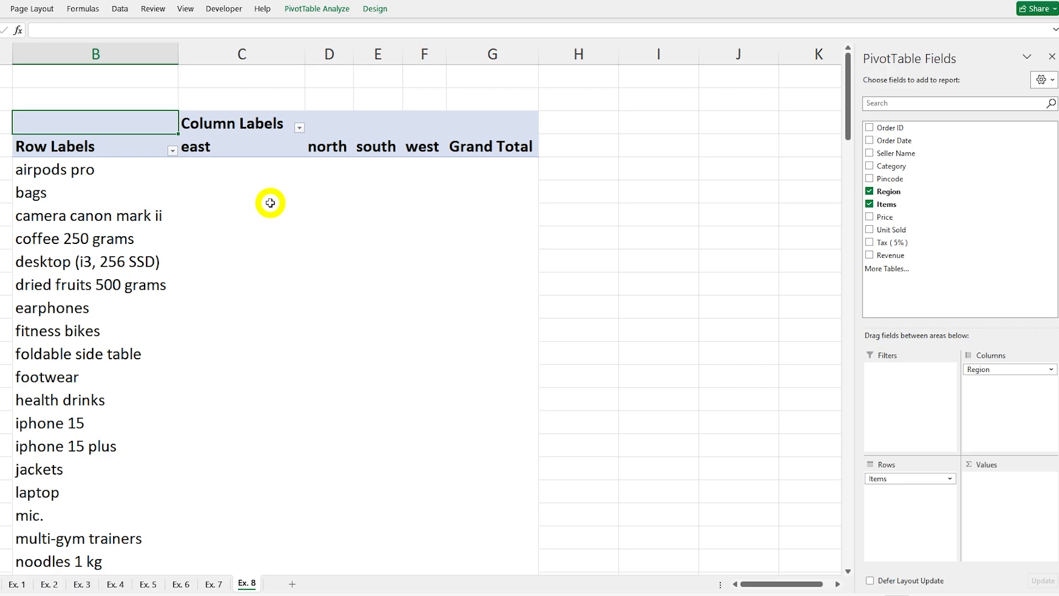
{"action": "left_click", "coordinate": [871, 230]}
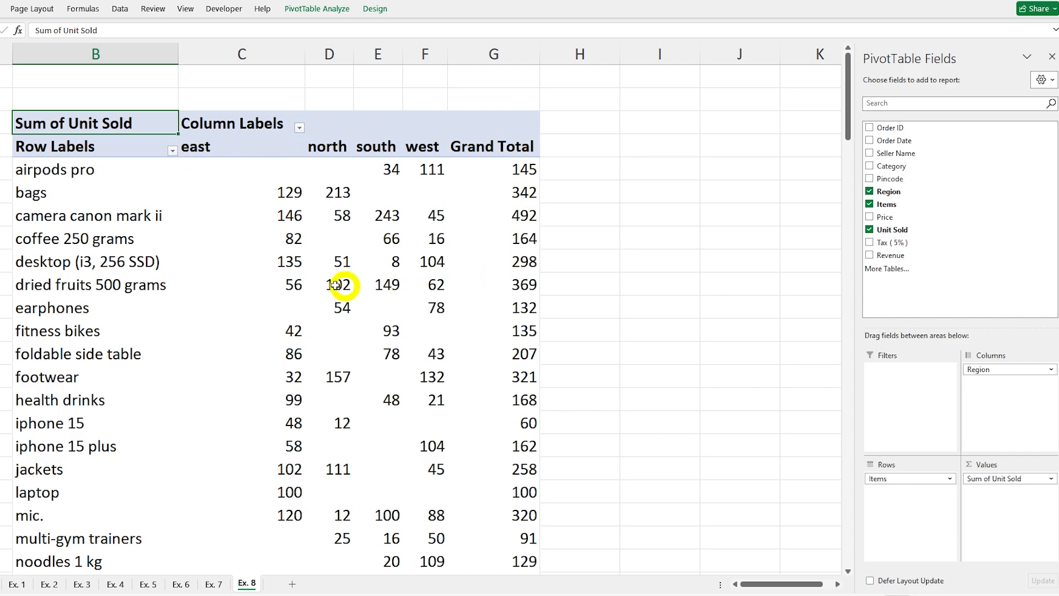
Step: Review the units sold across the regions for airpods pro, plus the row and column grand totals
{"action": "left_click", "coordinate": [264, 169]}
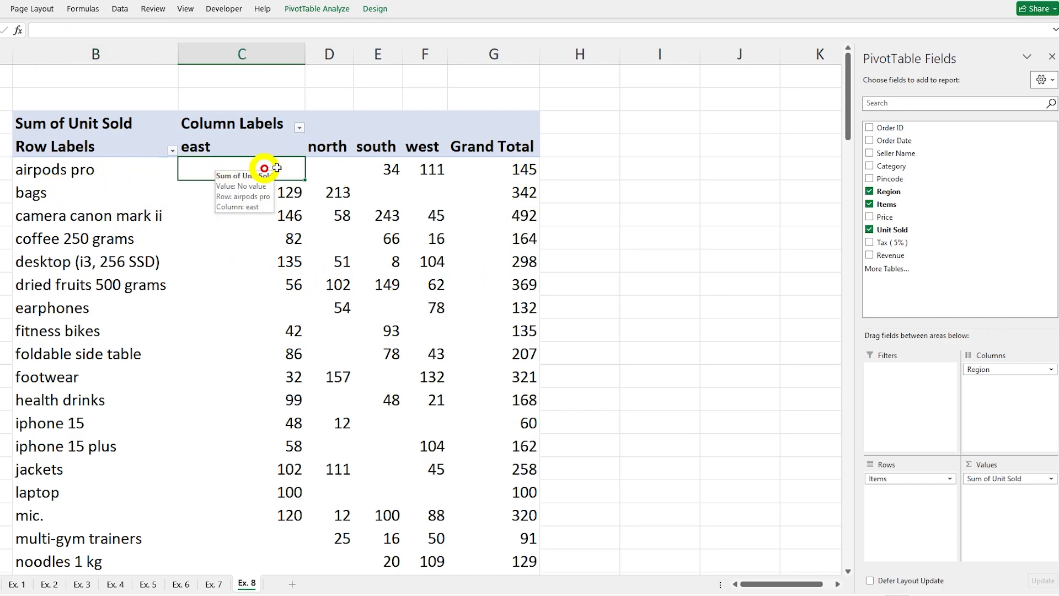
{"action": "left_click", "coordinate": [331, 165]}
{"action": "left_click", "coordinate": [386, 167]}
{"action": "left_click", "coordinate": [437, 171]}
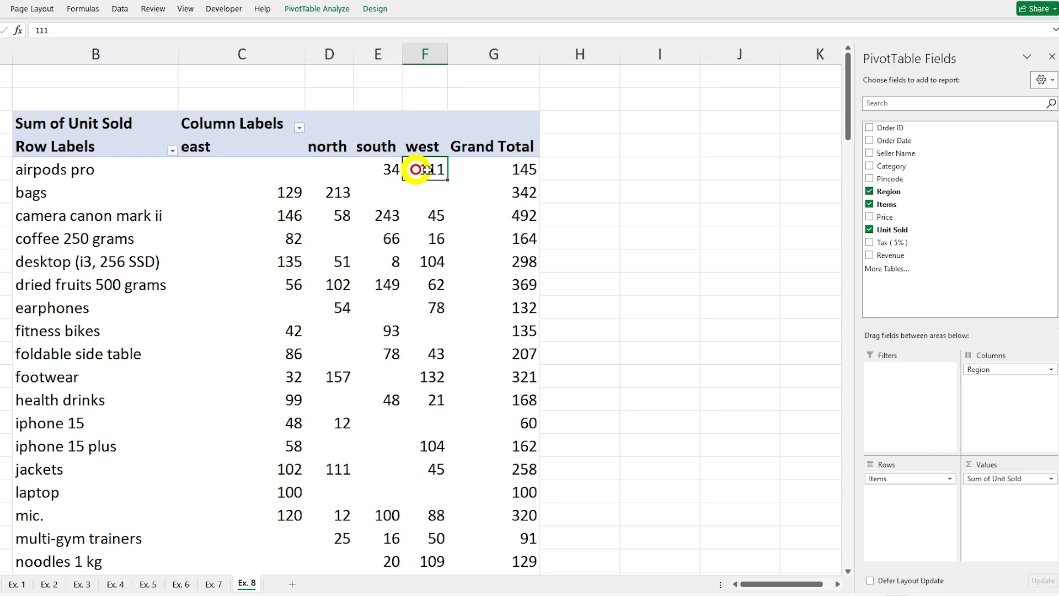
{"action": "left_click", "coordinate": [518, 169]}
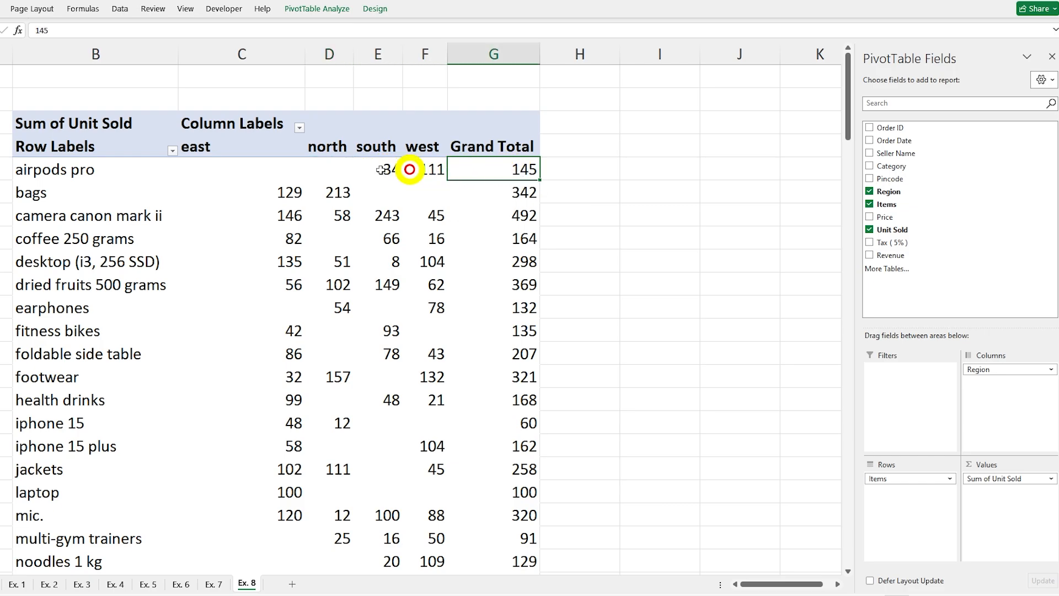
{"action": "left_click", "coordinate": [216, 169]}
{"action": "left_click", "coordinate": [324, 170]}
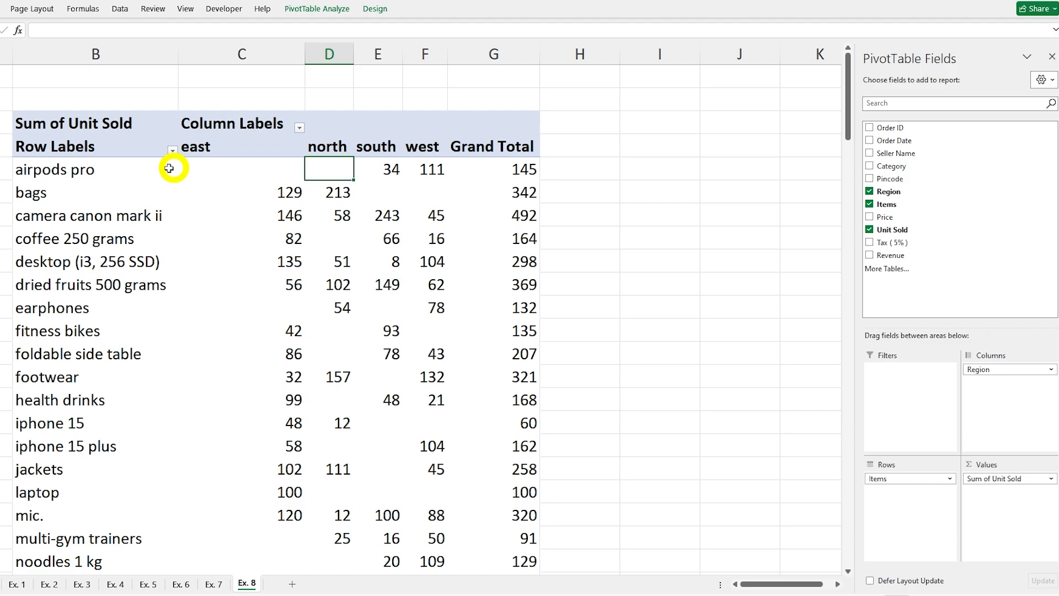
{"action": "left_click", "coordinate": [246, 170]}
{"action": "left_click", "coordinate": [348, 170]}
{"action": "left_click", "coordinate": [505, 169]}
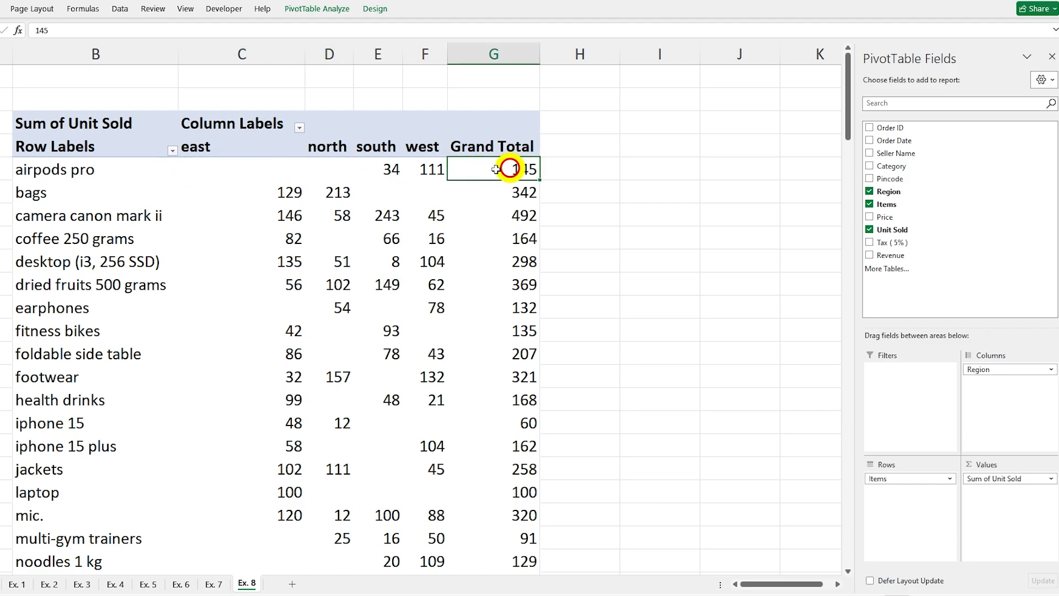
{"action": "left_click", "coordinate": [141, 173]}
{"action": "scroll", "coordinate": [259, 237], "scroll_direction": "down", "scroll_amount": 11}
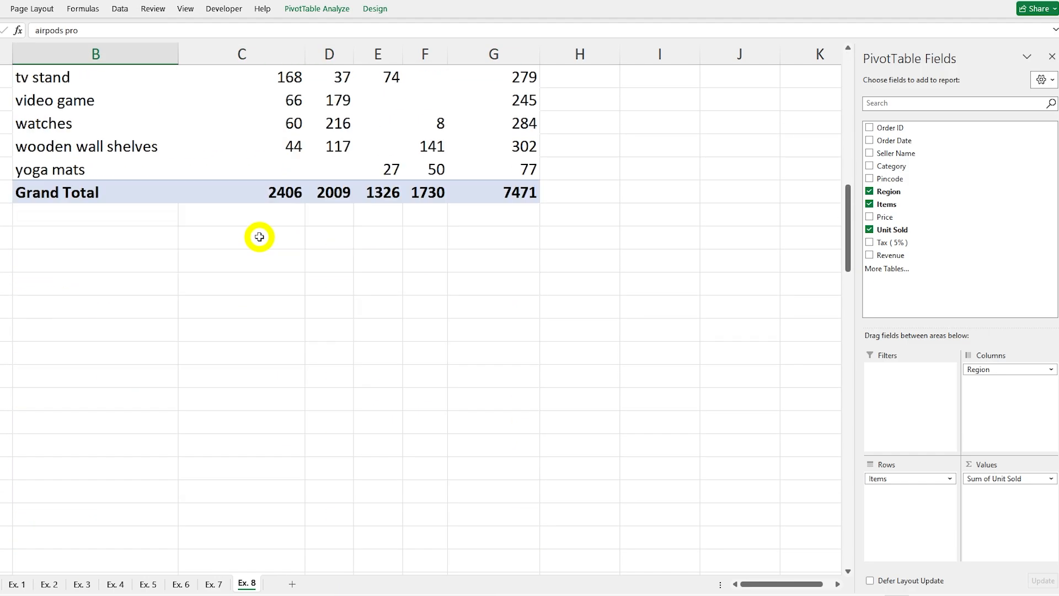
{"action": "scroll", "coordinate": [259, 237], "scroll_direction": "up", "scroll_amount": 11}
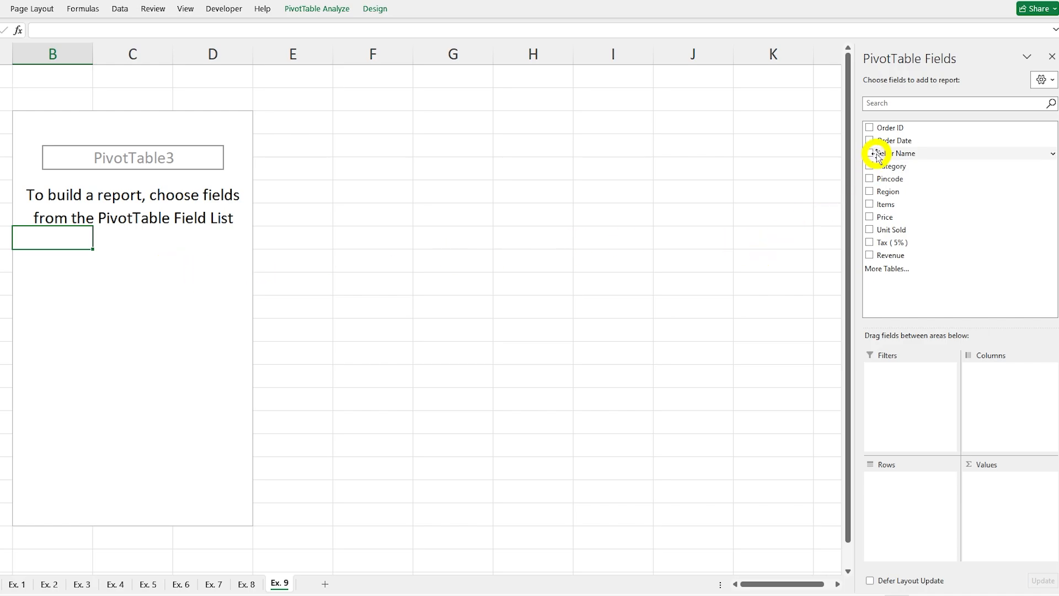
Step: Summarise Unit Sold by Seller Name in the Ex. 9 PivotTable and place a Region slicer beside it
{"action": "left_click", "coordinate": [877, 155]}
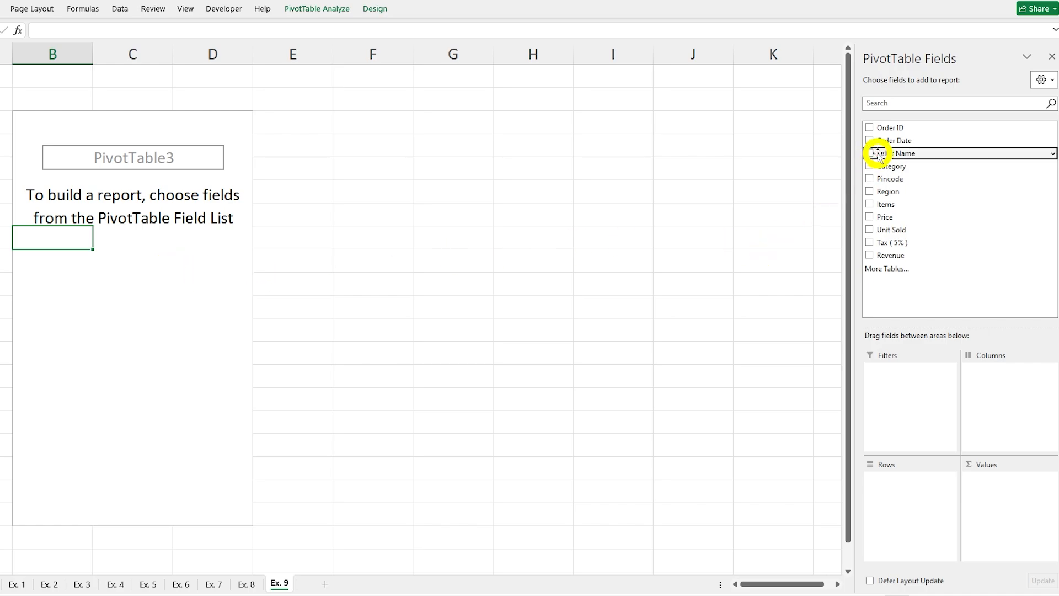
{"action": "left_click", "coordinate": [878, 229]}
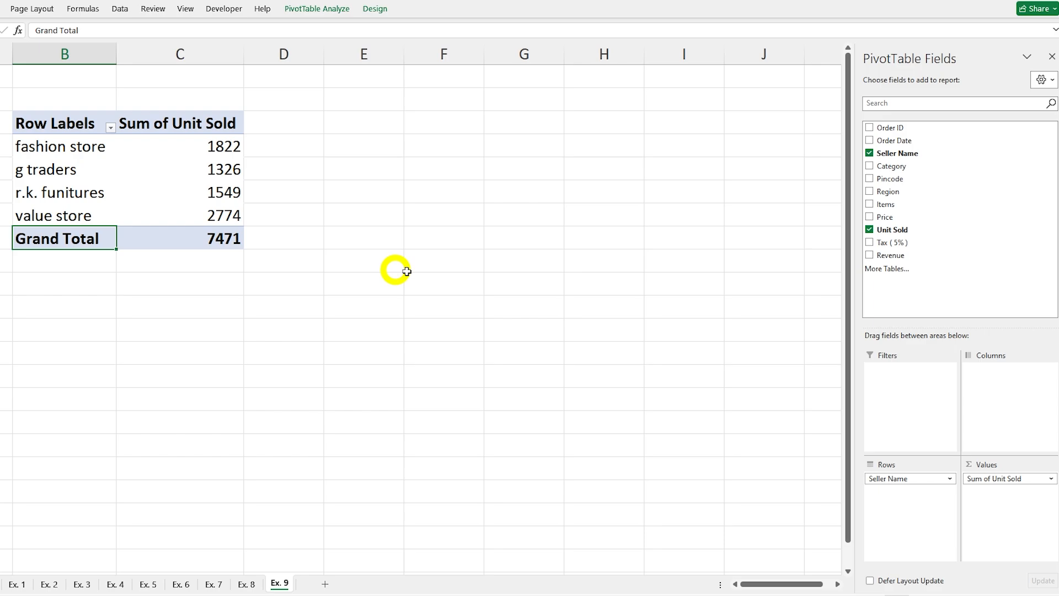
{"action": "right_click", "coordinate": [893, 194]}
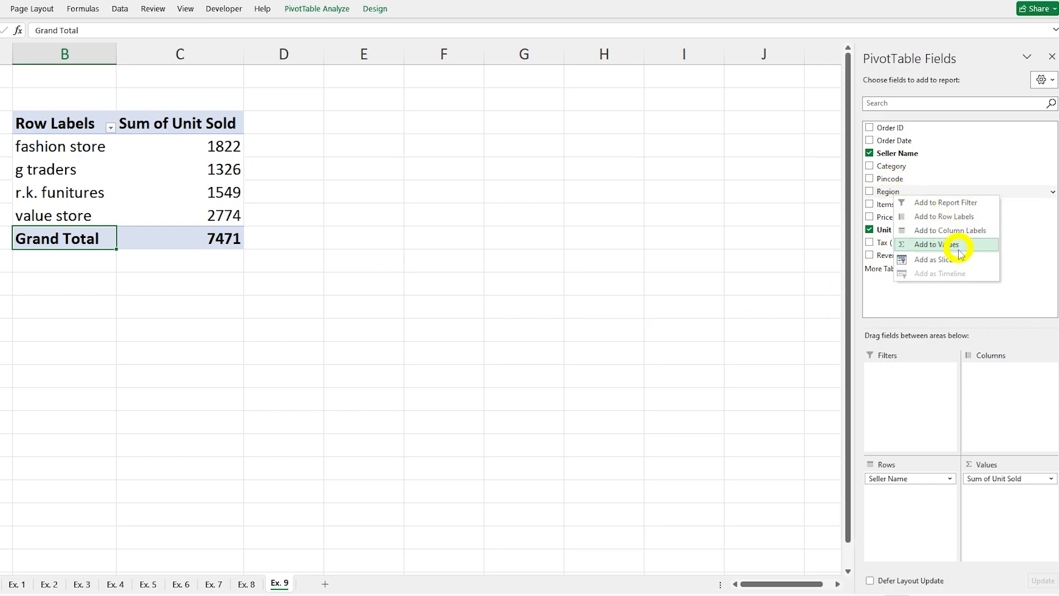
{"action": "left_click", "coordinate": [934, 260]}
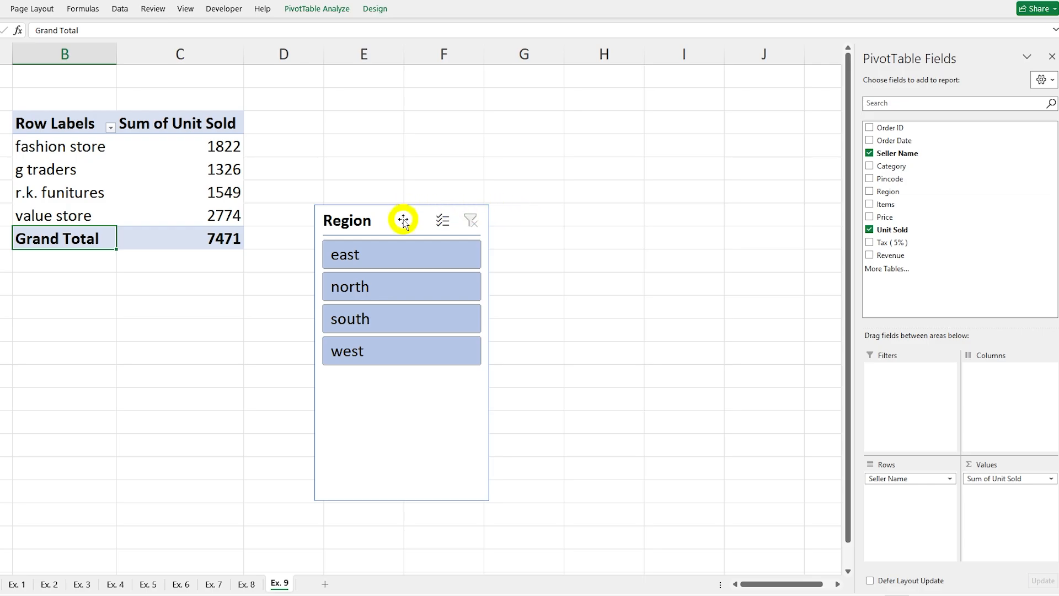
{"action": "left_click_drag", "start_coordinate": [402, 220], "coordinate": [398, 130]}
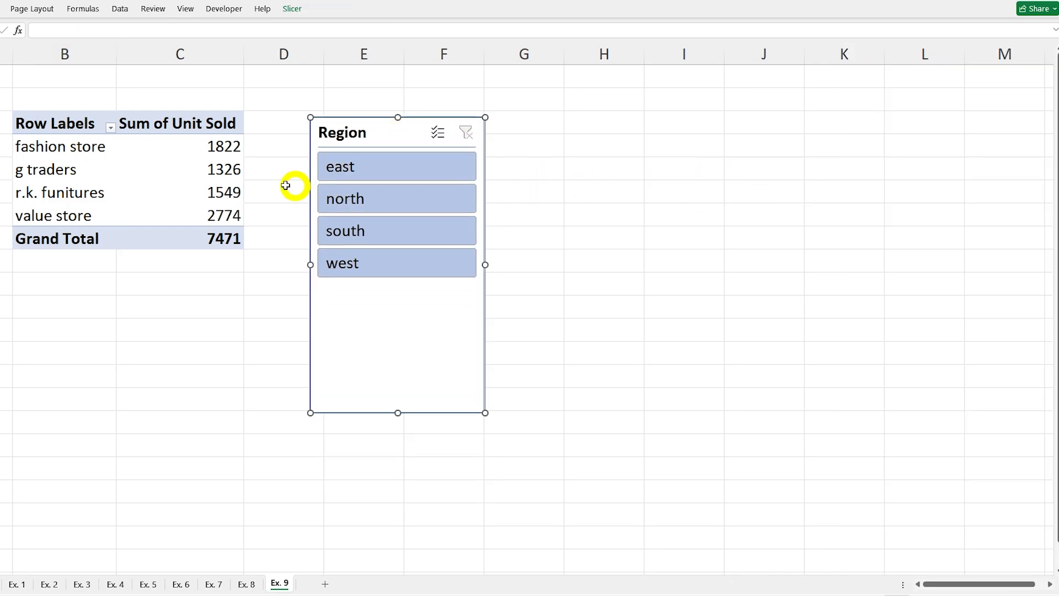
Step: Add a Category slicer to the Ex. 9 PivotTable and place it beside the Region slicer
{"action": "left_click", "coordinate": [143, 169]}
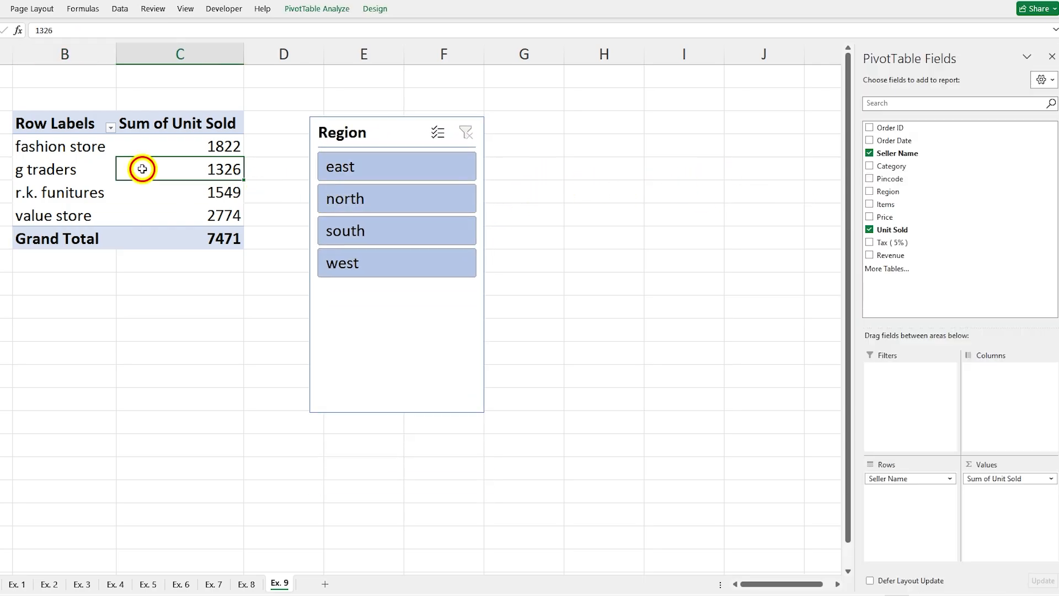
{"action": "right_click", "coordinate": [892, 168]}
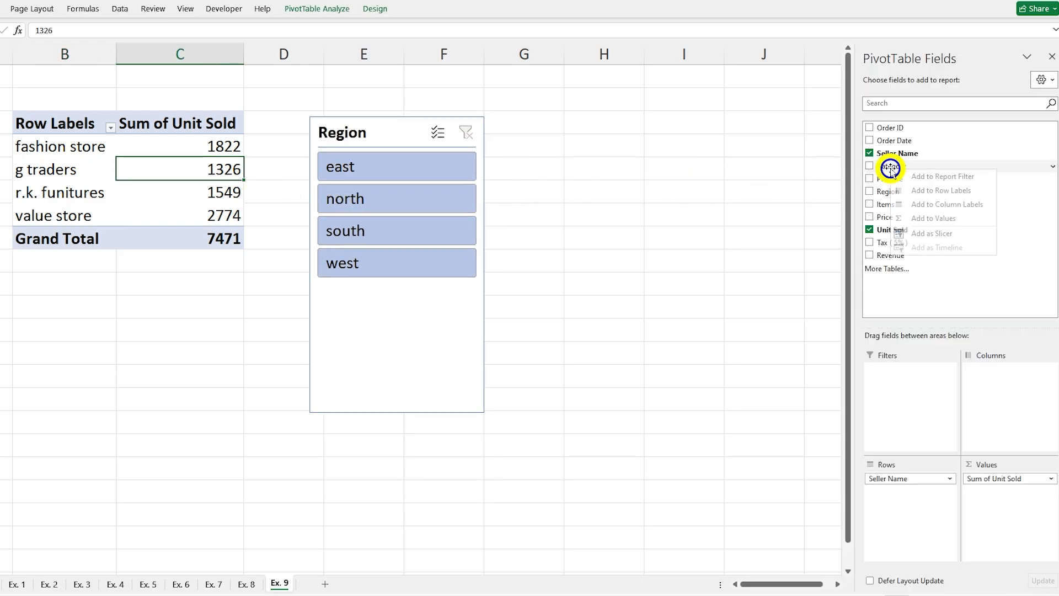
{"action": "left_click", "coordinate": [941, 234]}
{"action": "left_click_drag", "start_coordinate": [449, 220], "coordinate": [565, 137]}
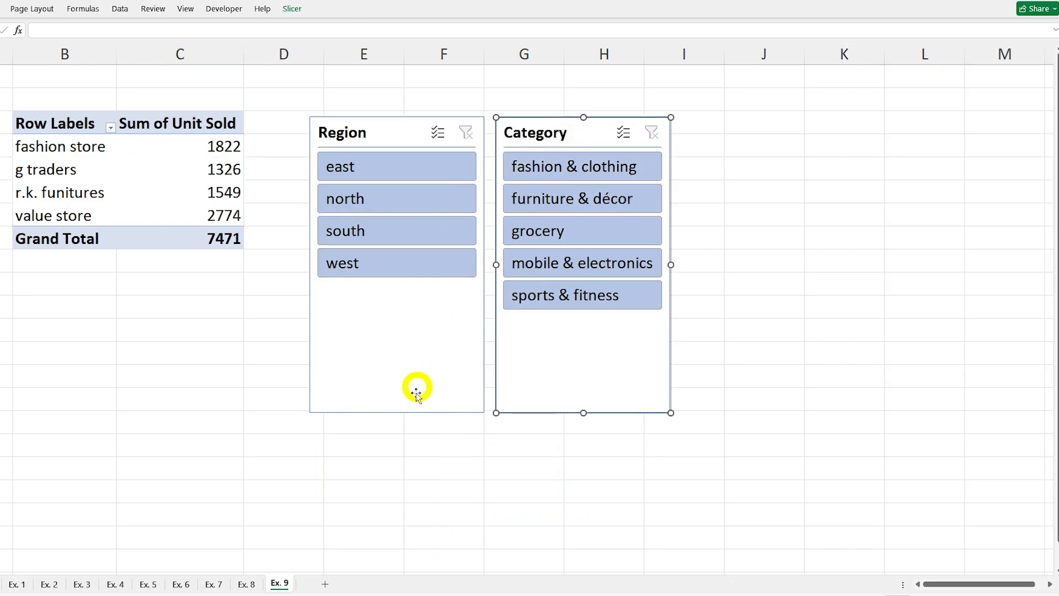
{"action": "left_click", "coordinate": [77, 192]}
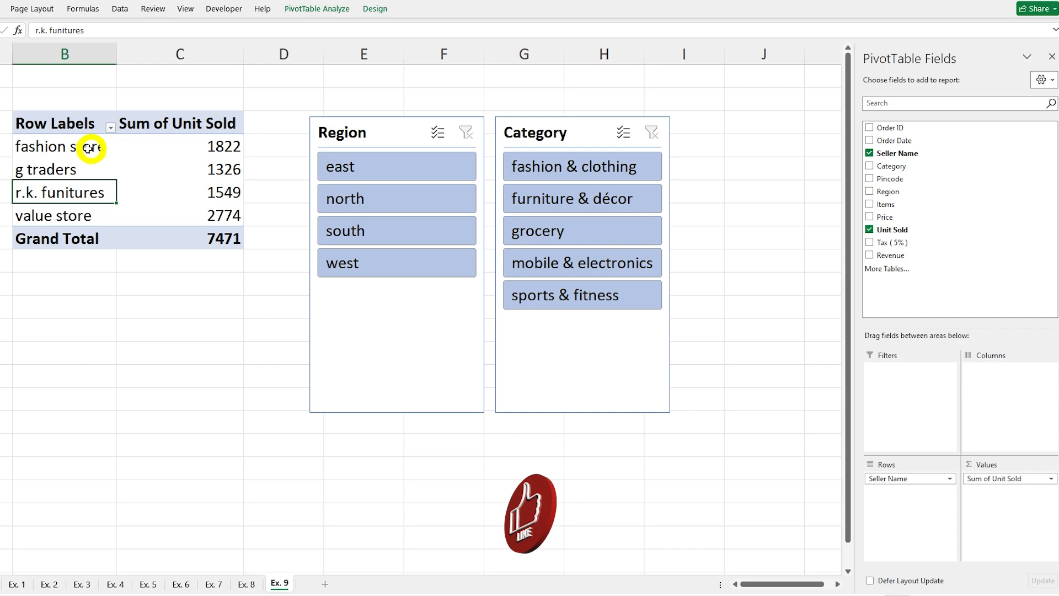
Step: Filter the seller totals by east, south, north and west in turn with the Region slicer, and clear its filter
{"action": "left_click", "coordinate": [355, 170]}
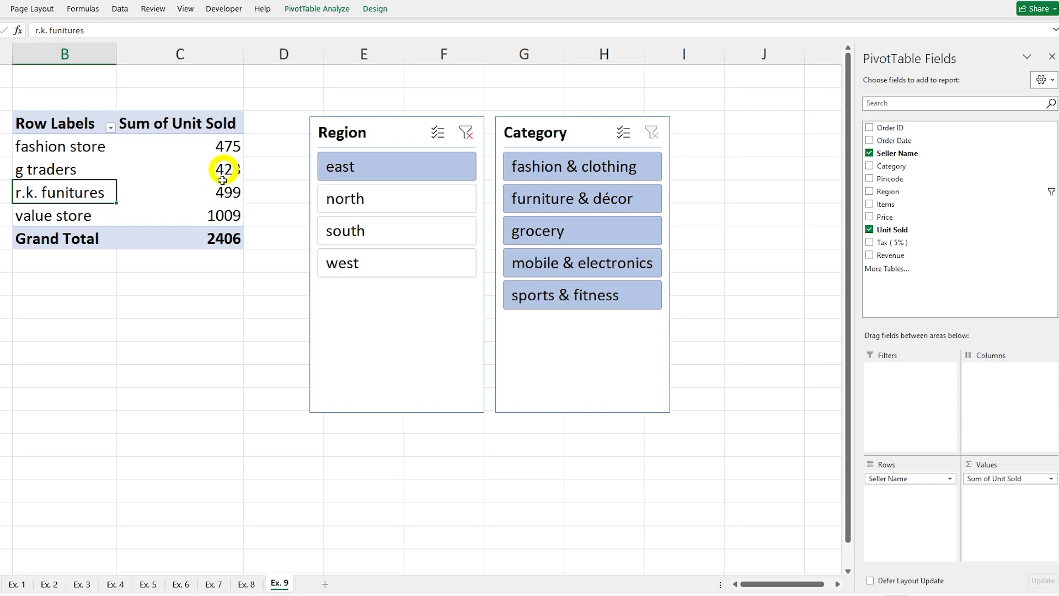
{"action": "left_click", "coordinate": [359, 230]}
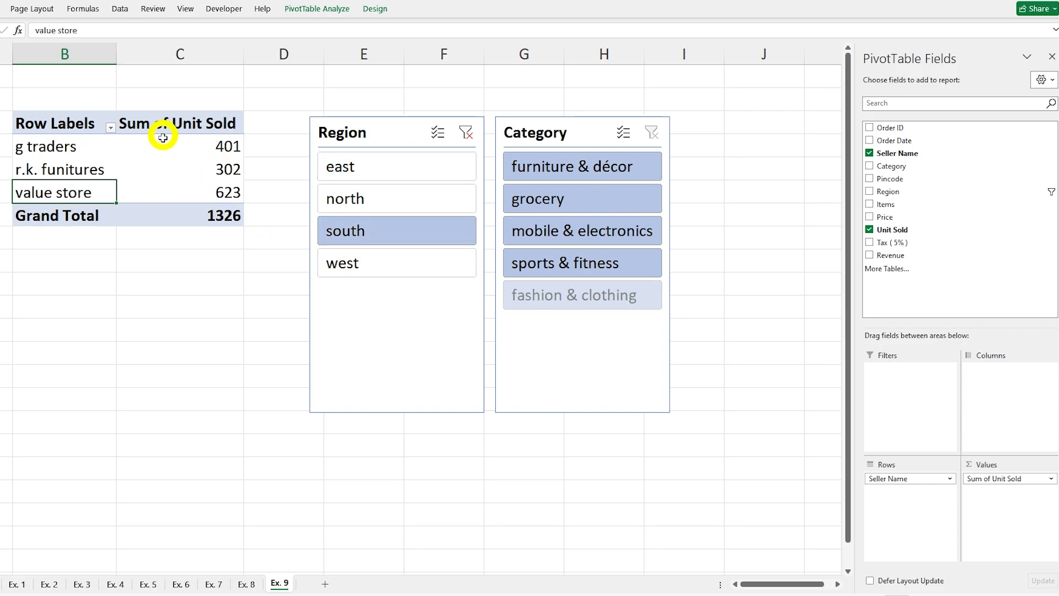
{"action": "left_click", "coordinate": [368, 202]}
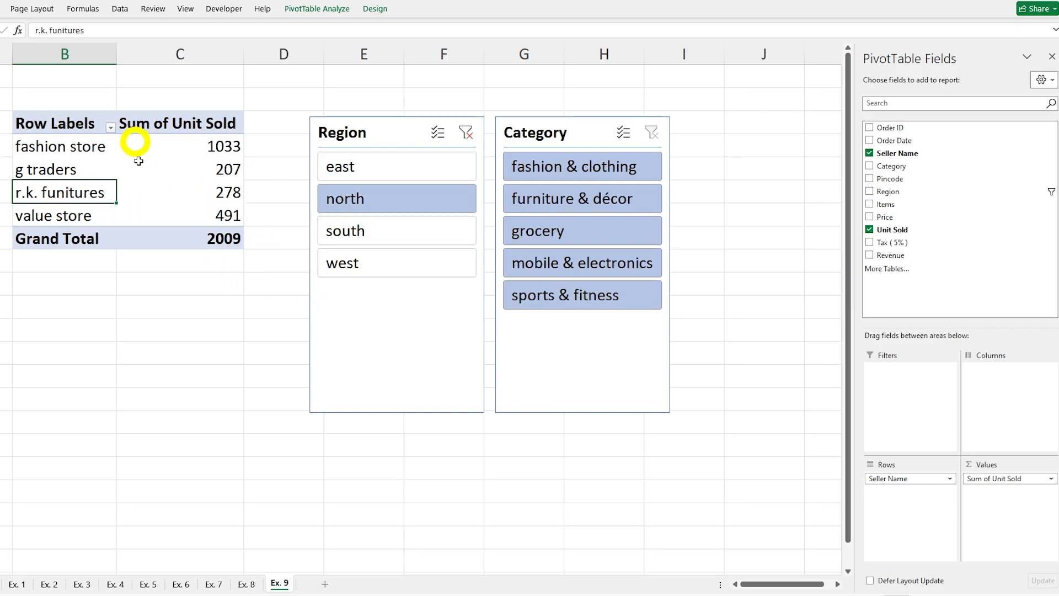
{"action": "left_click", "coordinate": [366, 270]}
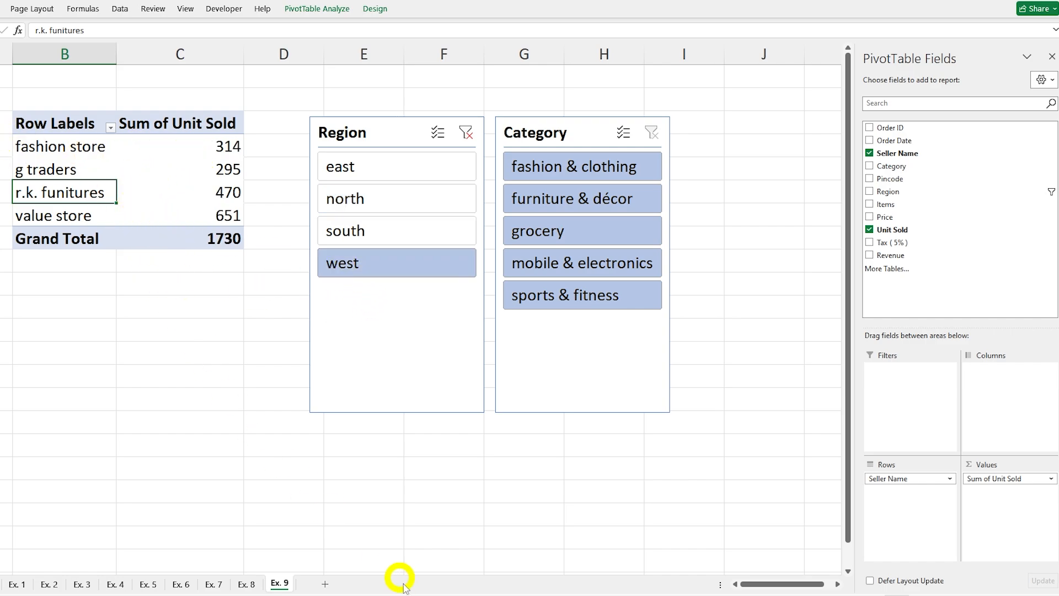
{"action": "left_click", "coordinate": [467, 133]}
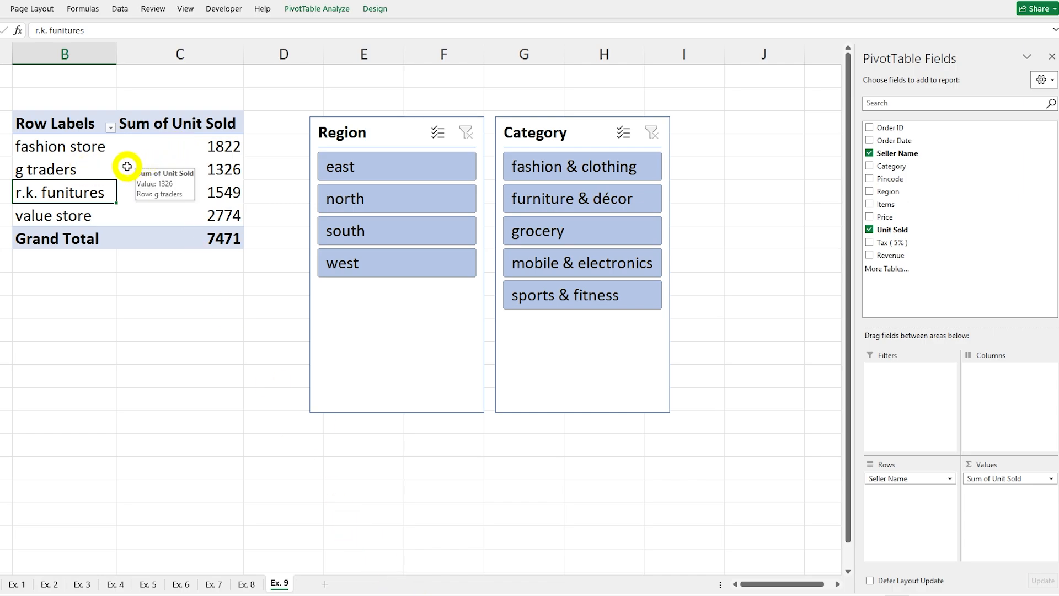
Step: Filter the sellers by fashion & clothing, grocery and mobile & electronics one at a time, and clear the Category slicer
{"action": "left_click", "coordinate": [560, 171]}
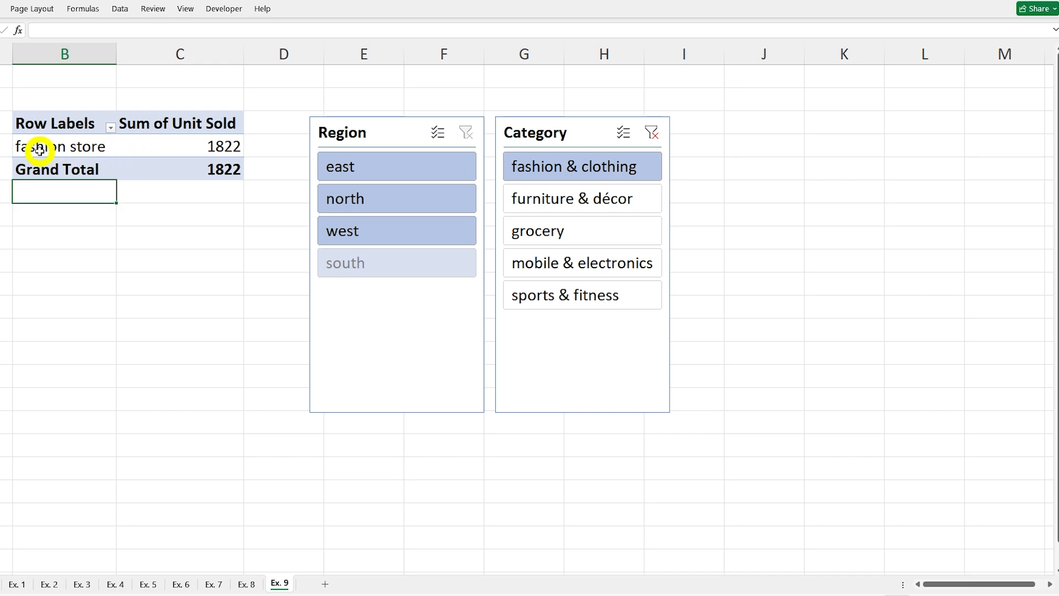
{"action": "left_click", "coordinate": [558, 231]}
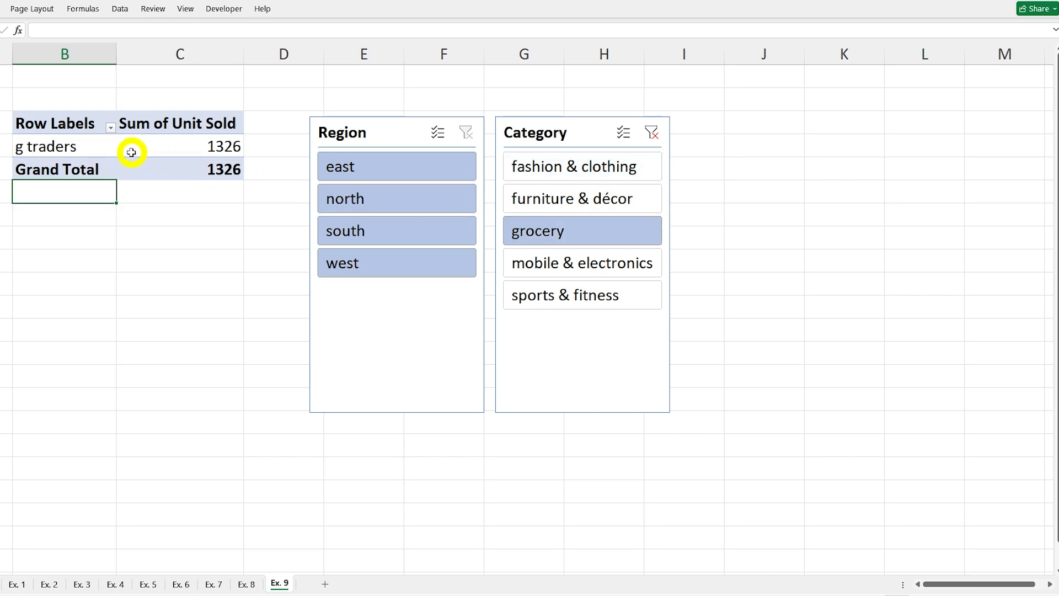
{"action": "left_click", "coordinate": [590, 265]}
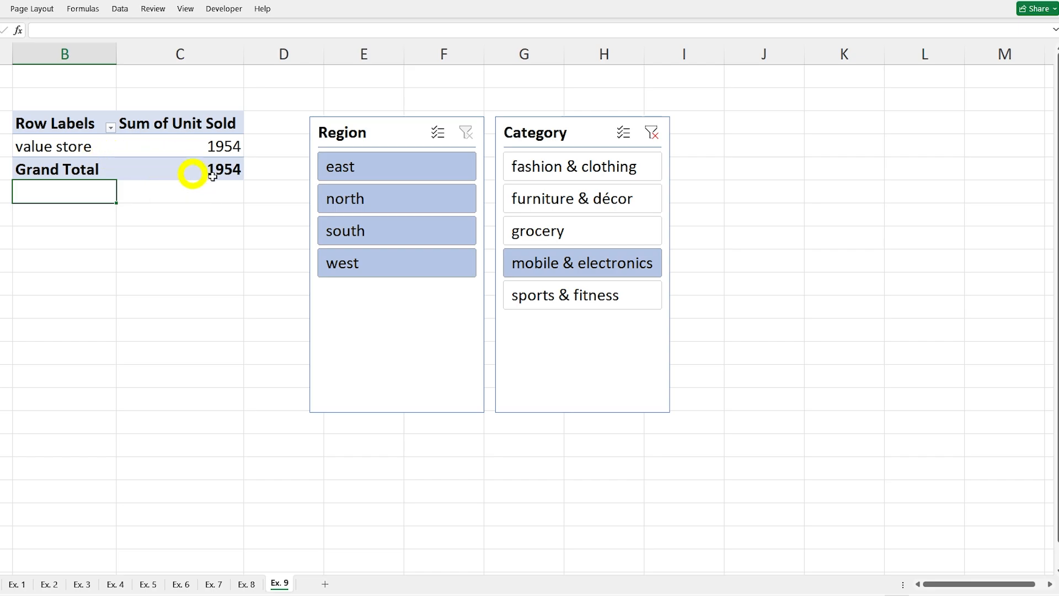
{"action": "left_click", "coordinate": [652, 132]}
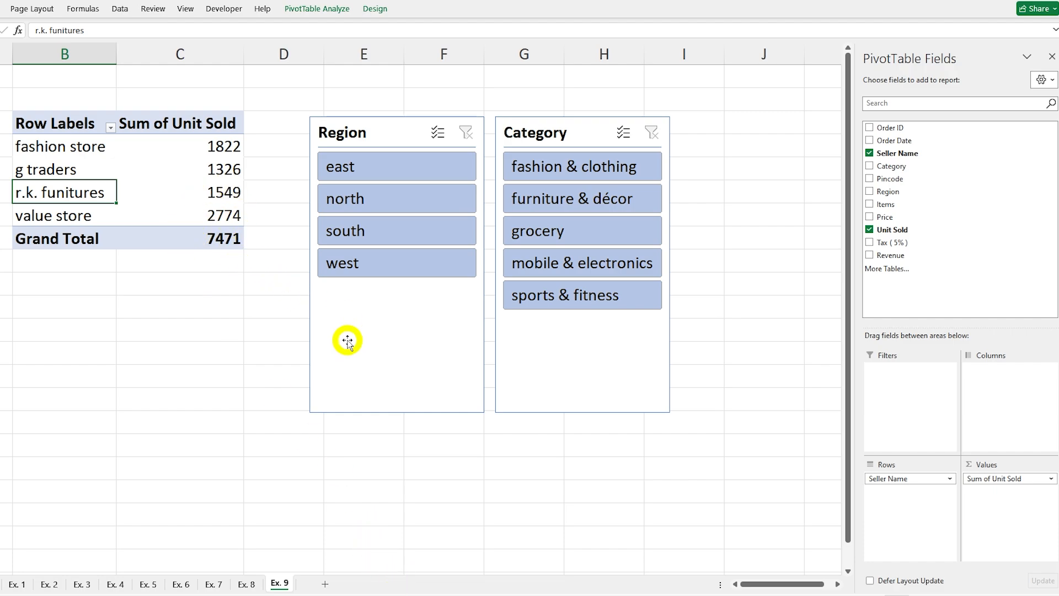
Step: Filter the sellers by grocery, mobile & electronics and sports & fitness together, and clear the Category slicer
{"action": "left_click", "coordinate": [552, 232]}
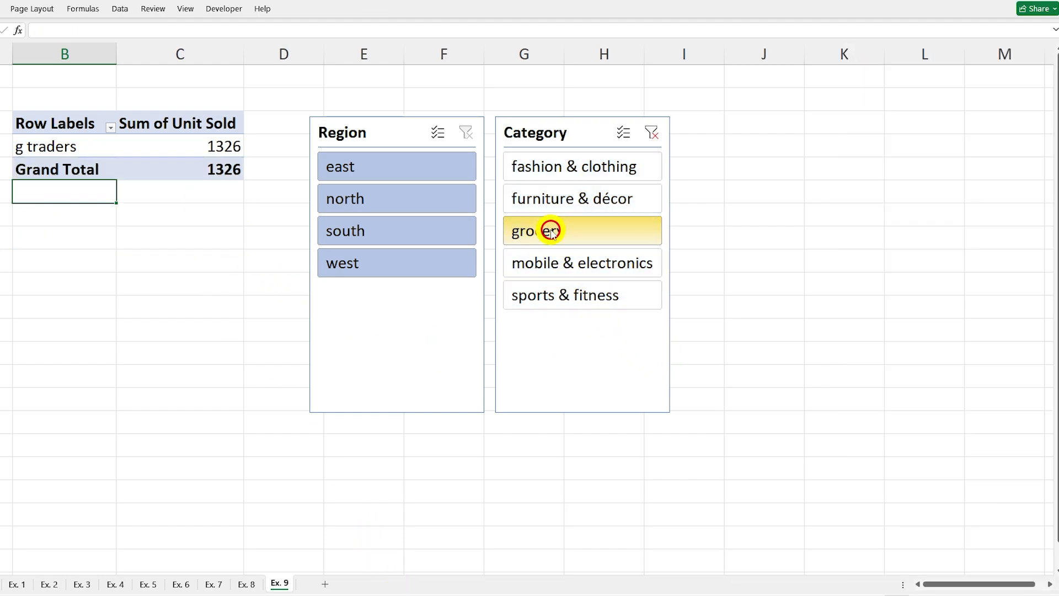
{"action": "left_click", "coordinate": [594, 269], "text": "ctrl"}
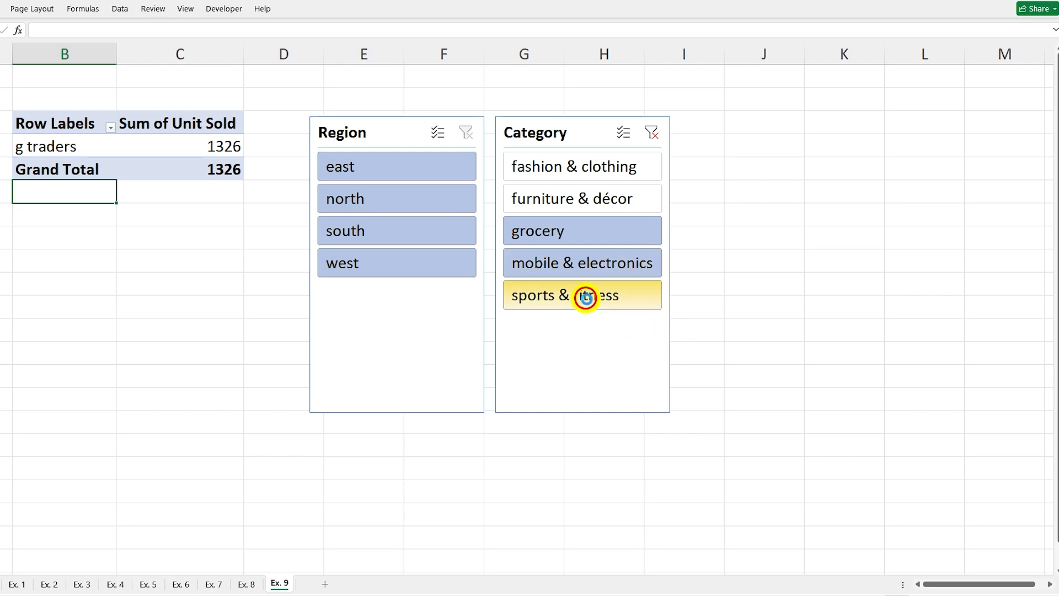
{"action": "left_click", "coordinate": [582, 297], "text": "ctrl"}
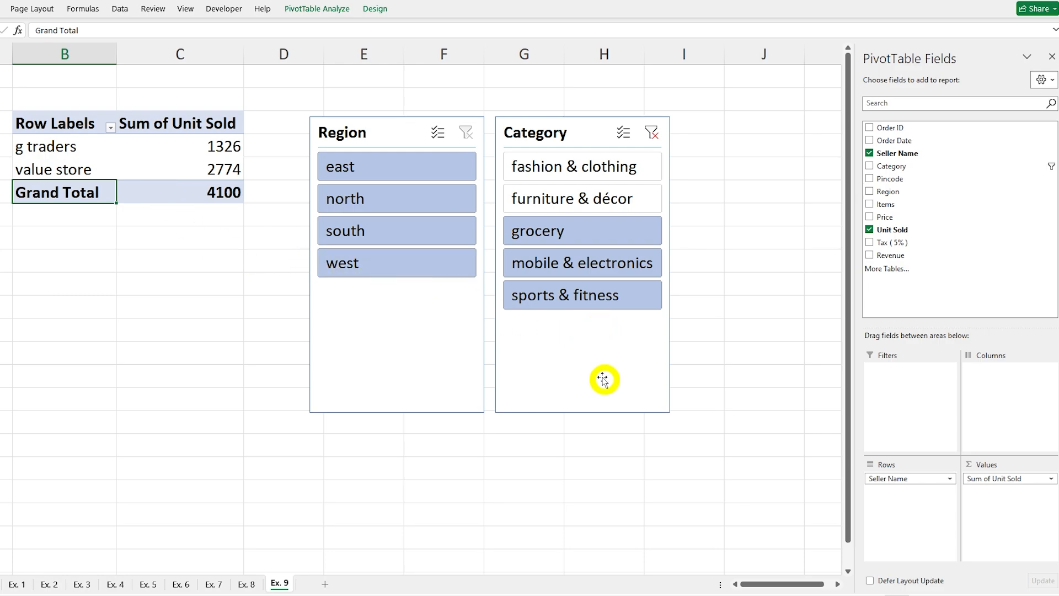
{"action": "left_click", "coordinate": [652, 134]}
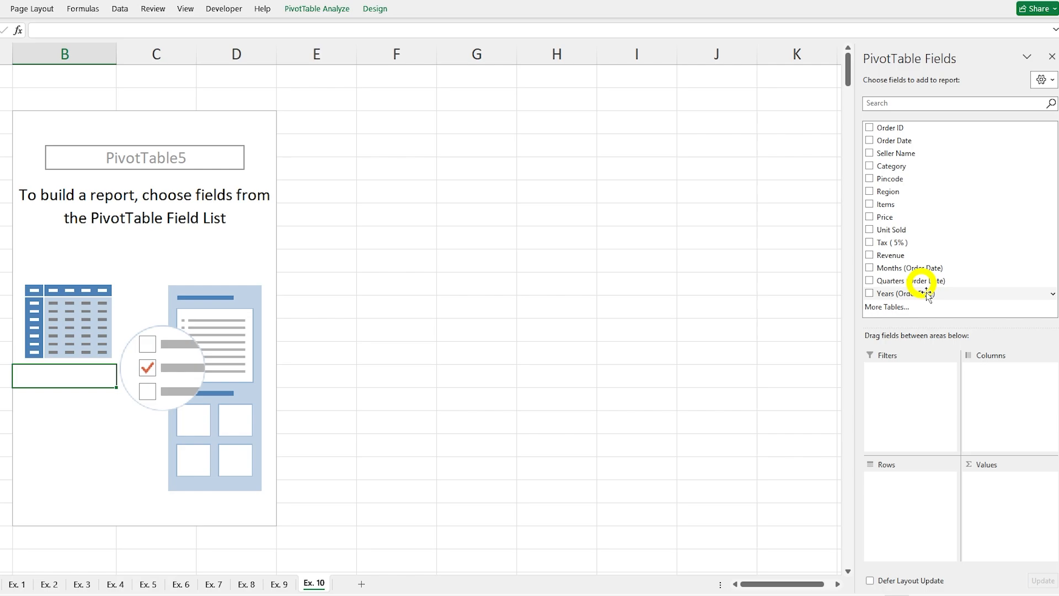
Step: Nest Items under Months (Order Date) in the rows of the Ex. 10 PivotTable and expand Jan, Feb, Mar and Apr
{"action": "left_click", "coordinate": [870, 268]}
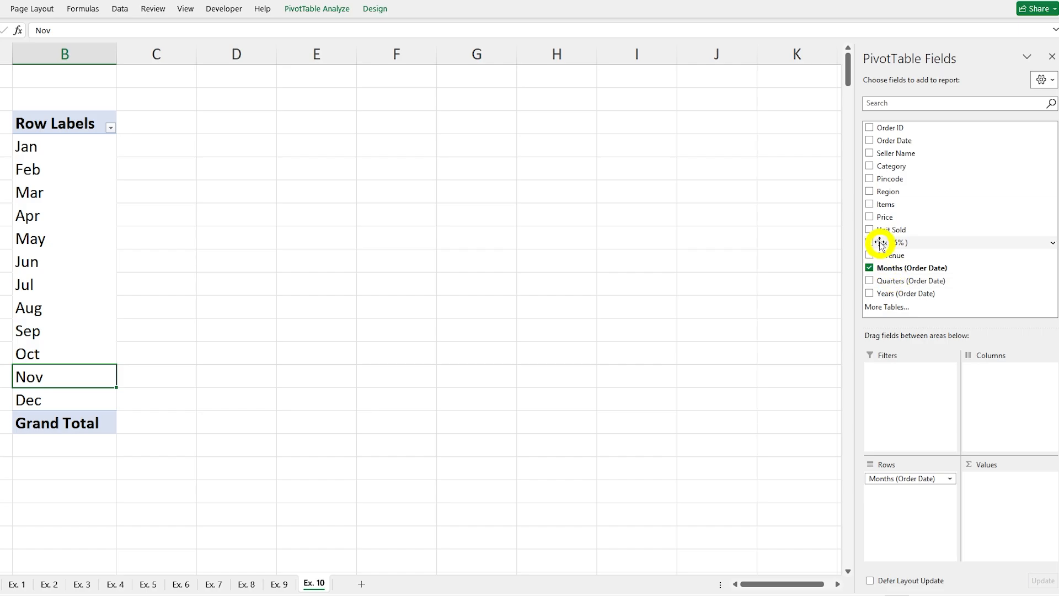
{"action": "left_click", "coordinate": [870, 204]}
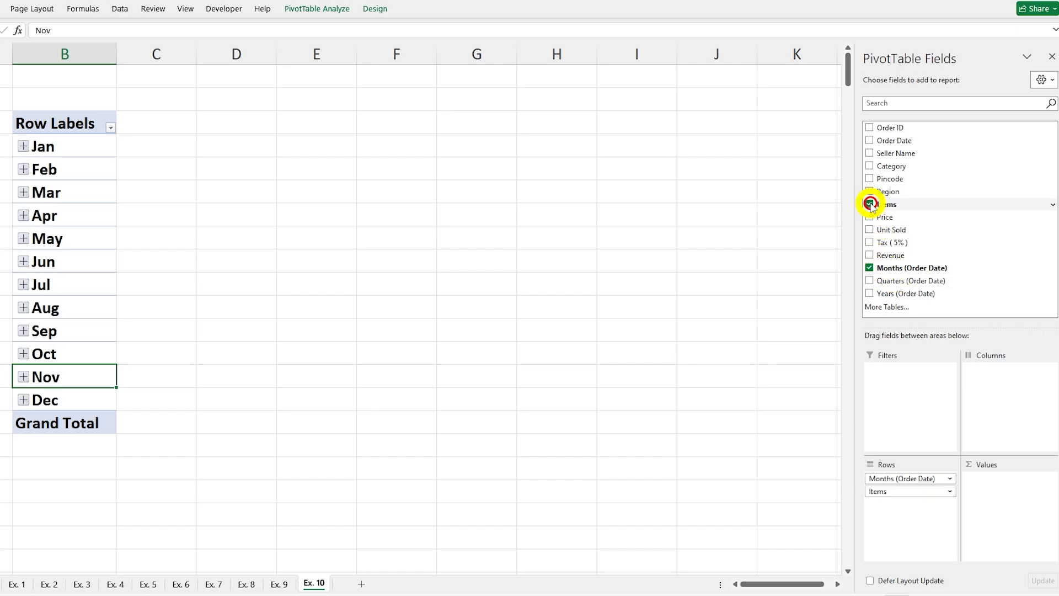
{"action": "left_click", "coordinate": [23, 147]}
{"action": "scroll", "coordinate": [47, 238], "scroll_direction": "down", "scroll_amount": 5}
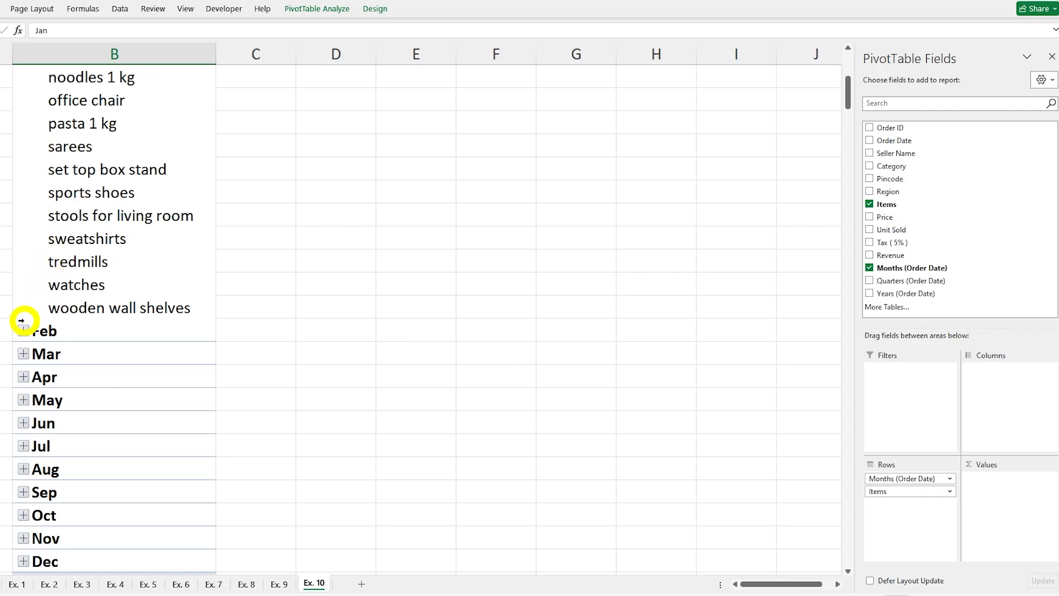
{"action": "left_click", "coordinate": [23, 330]}
{"action": "scroll", "coordinate": [94, 245], "scroll_direction": "up", "scroll_amount": 5}
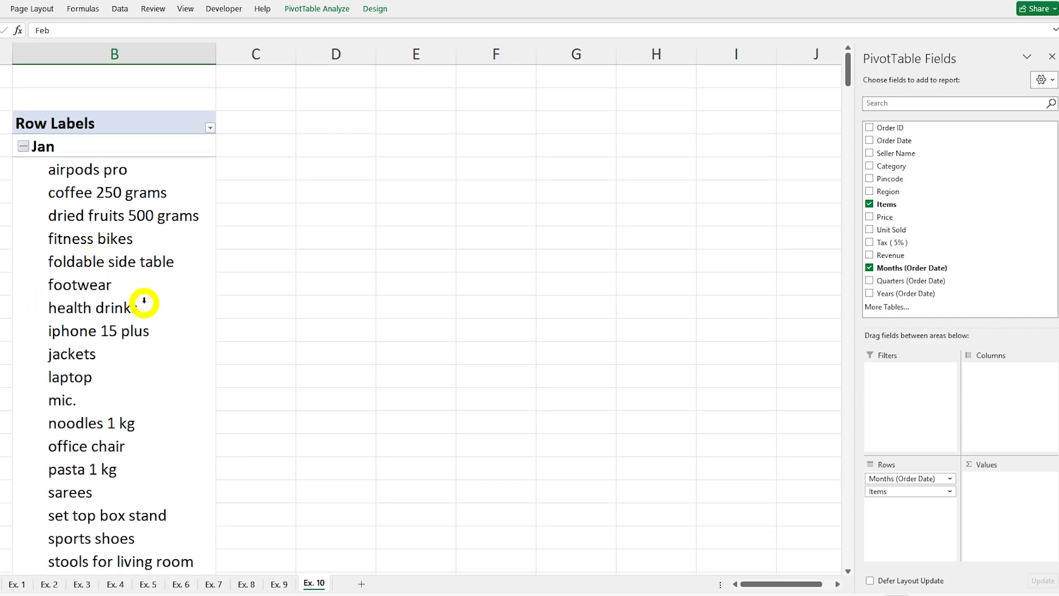
{"action": "scroll", "coordinate": [146, 305], "scroll_direction": "down", "scroll_amount": 12}
{"action": "scroll", "coordinate": [78, 290], "scroll_direction": "down", "scroll_amount": 8}
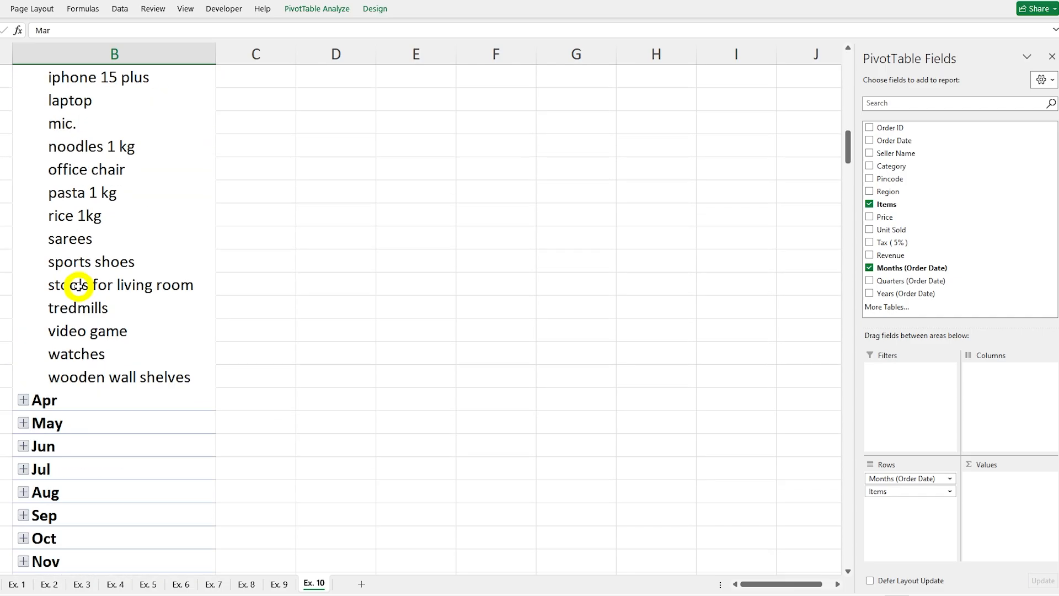
{"action": "left_click", "coordinate": [24, 195]}
{"action": "scroll", "coordinate": [147, 240], "scroll_direction": "down", "scroll_amount": 4}
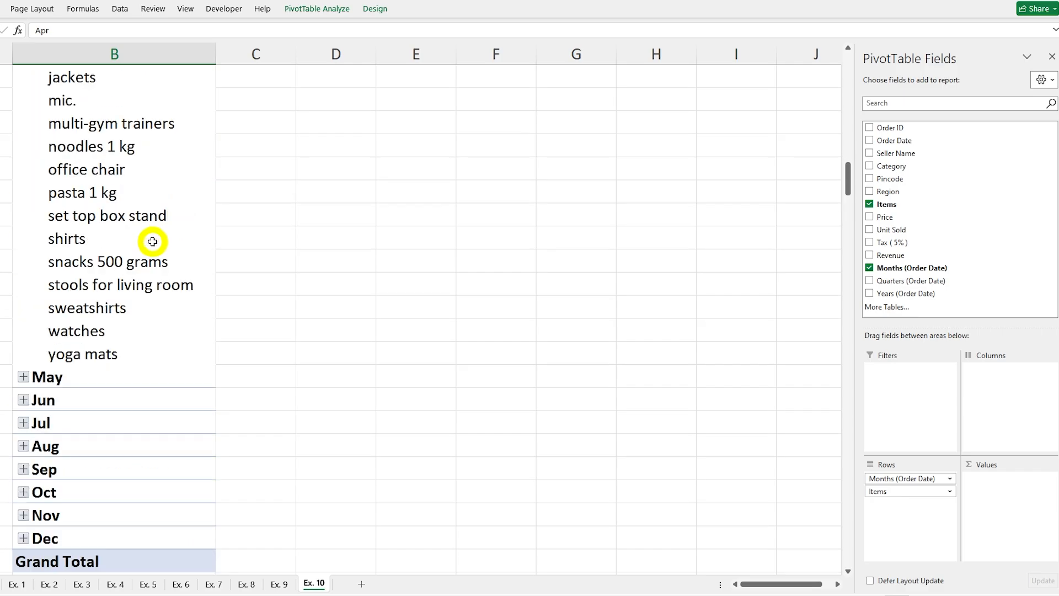
Step: Add Unit Sold to the PivotTable's values and look through the units per item and month
{"action": "scroll", "coordinate": [149, 232], "scroll_direction": "up", "scroll_amount": 20}
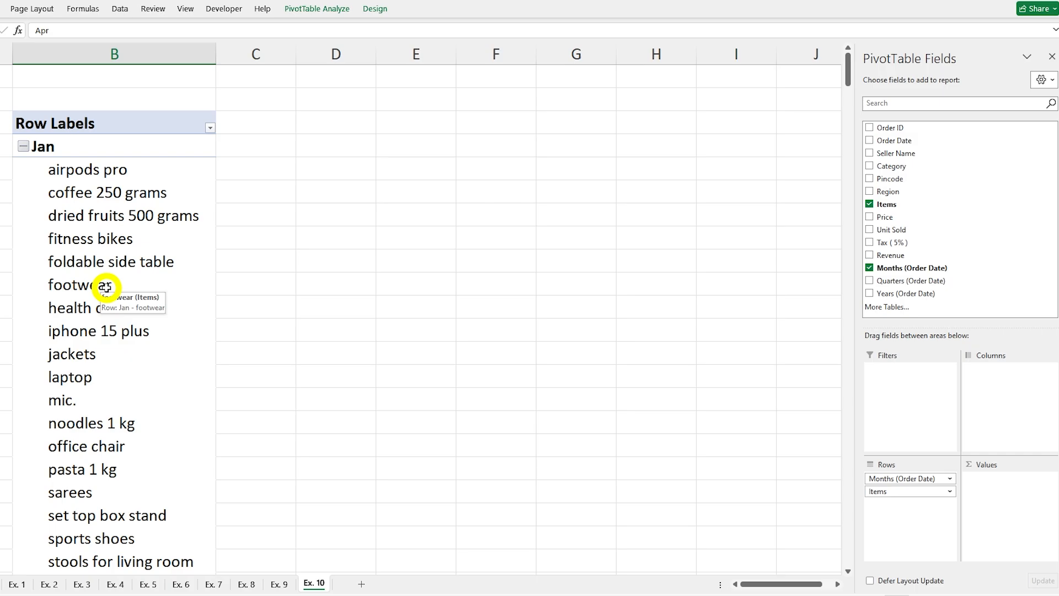
{"action": "scroll", "coordinate": [107, 286], "scroll_direction": "down", "scroll_amount": 20}
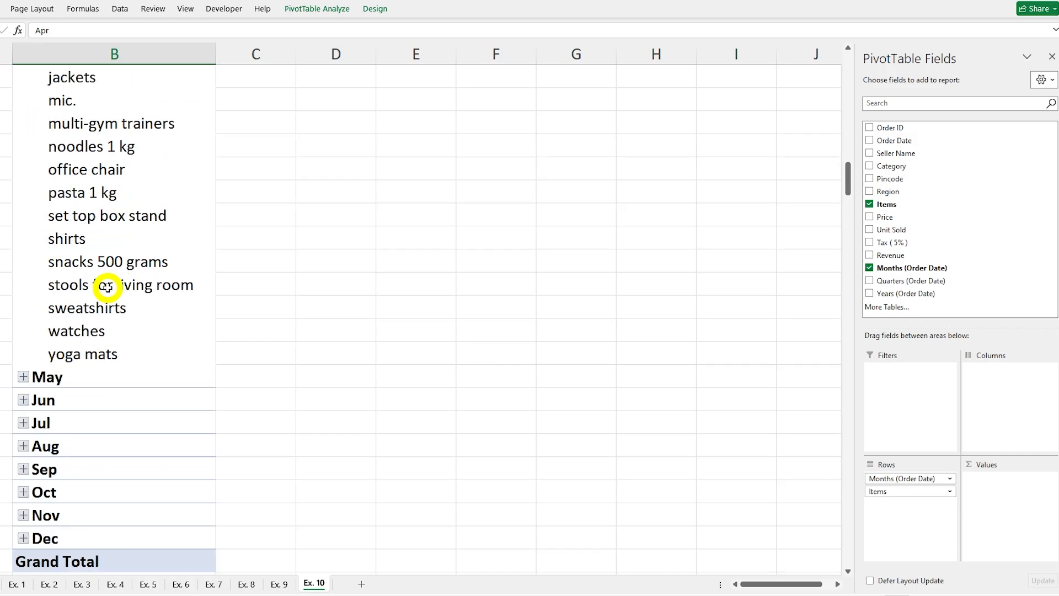
{"action": "scroll", "coordinate": [106, 286], "scroll_direction": "down", "scroll_amount": 8}
{"action": "scroll", "coordinate": [108, 284], "scroll_direction": "up", "scroll_amount": 20}
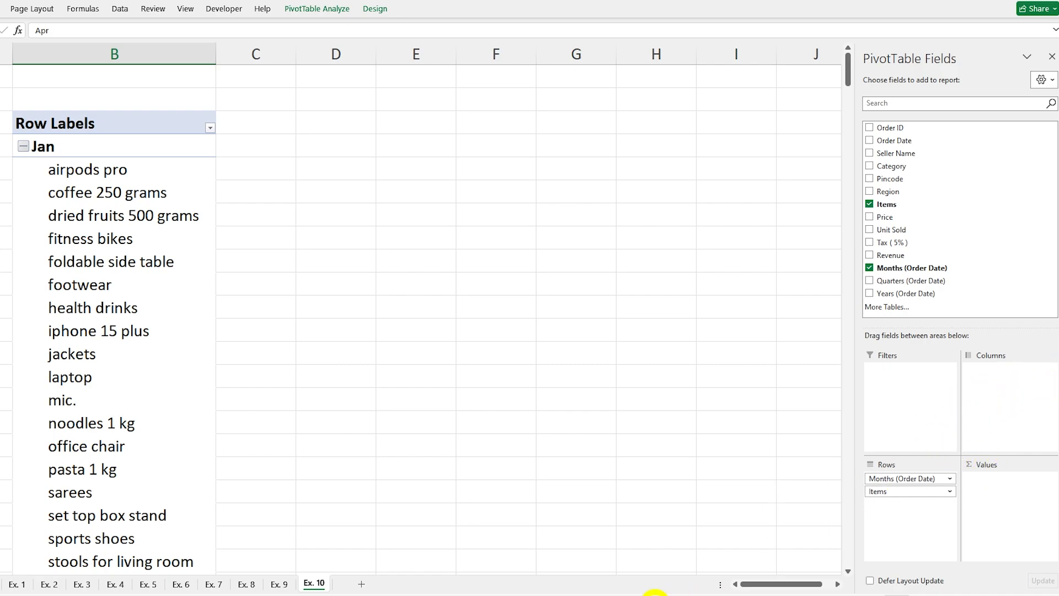
{"action": "left_click", "coordinate": [871, 230]}
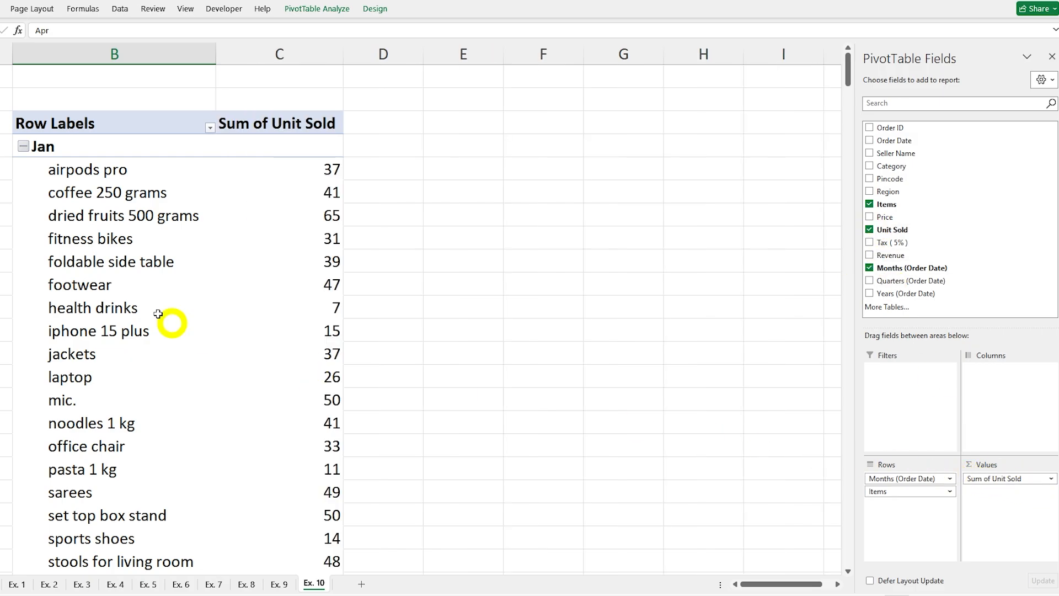
{"action": "scroll", "coordinate": [168, 171], "scroll_direction": "down", "scroll_amount": 14}
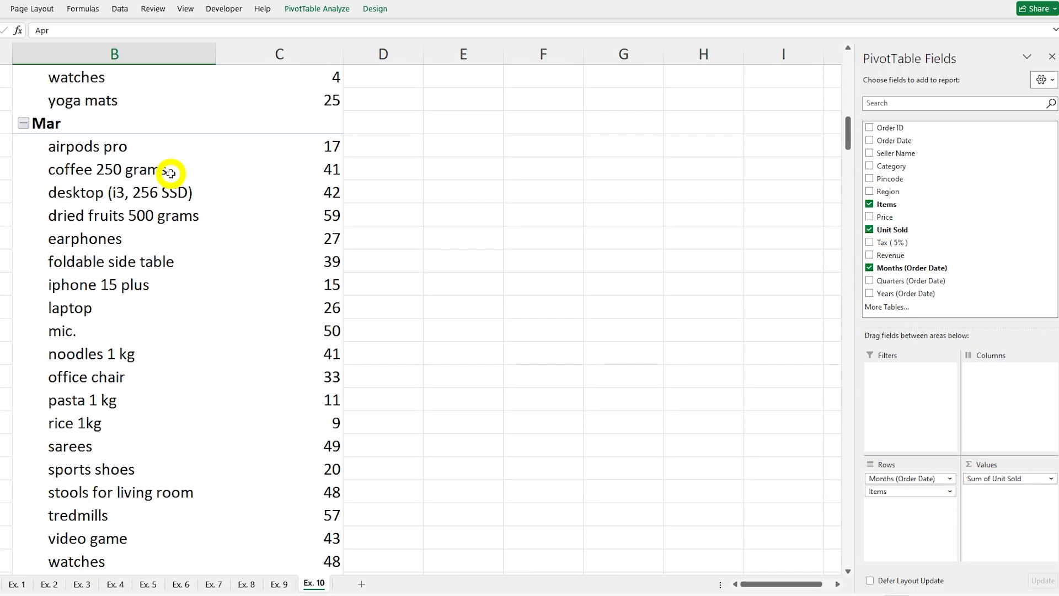
{"action": "scroll", "coordinate": [171, 172], "scroll_direction": "down", "scroll_amount": 20}
{"action": "scroll", "coordinate": [165, 188], "scroll_direction": "up", "scroll_amount": 4}
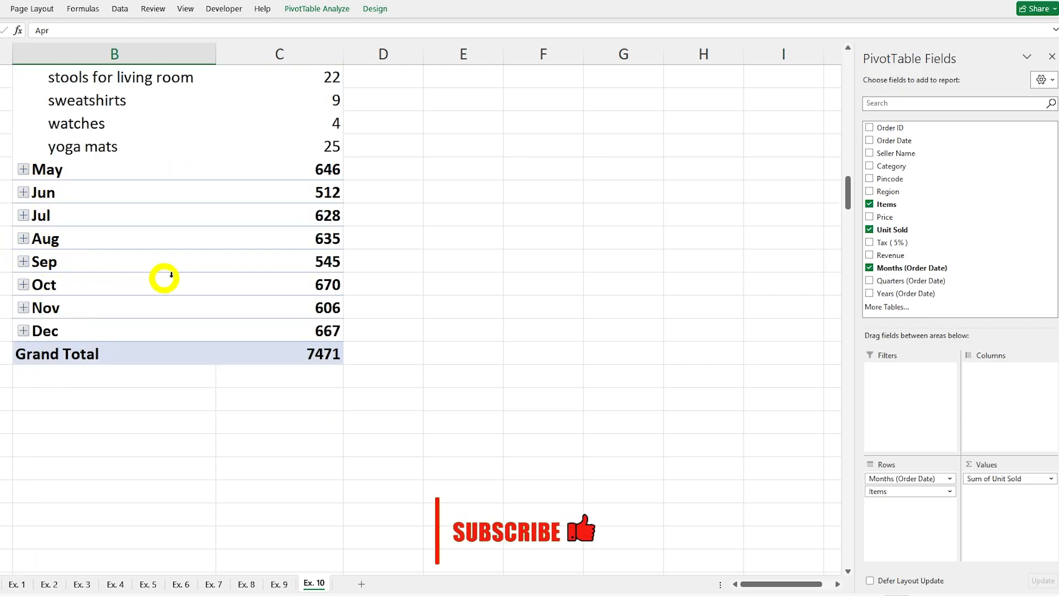
{"action": "scroll", "coordinate": [177, 276], "scroll_direction": "up", "scroll_amount": 20}
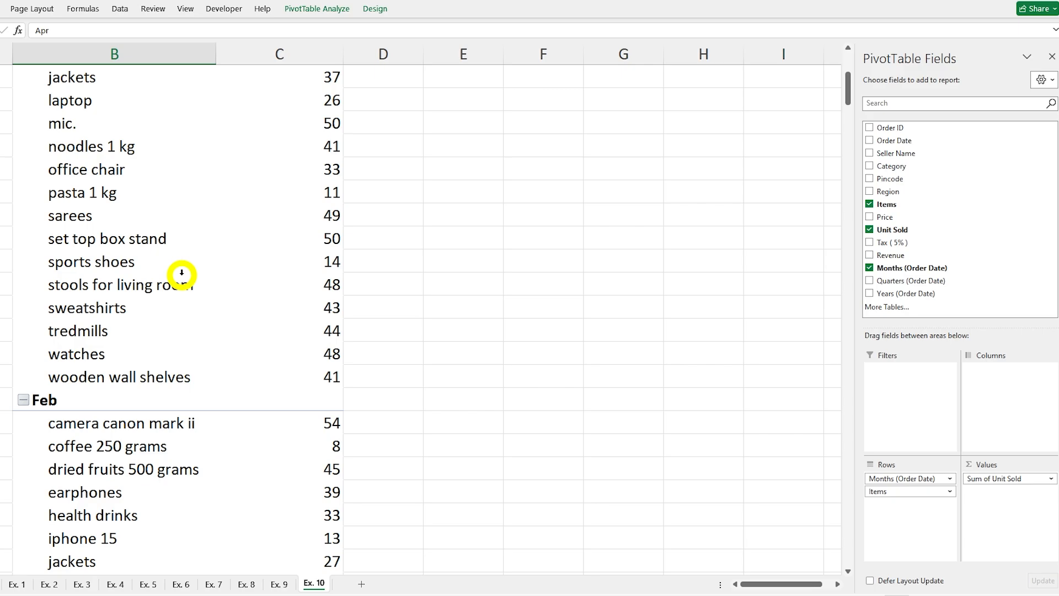
{"action": "scroll", "coordinate": [181, 274], "scroll_direction": "up", "scroll_amount": 4}
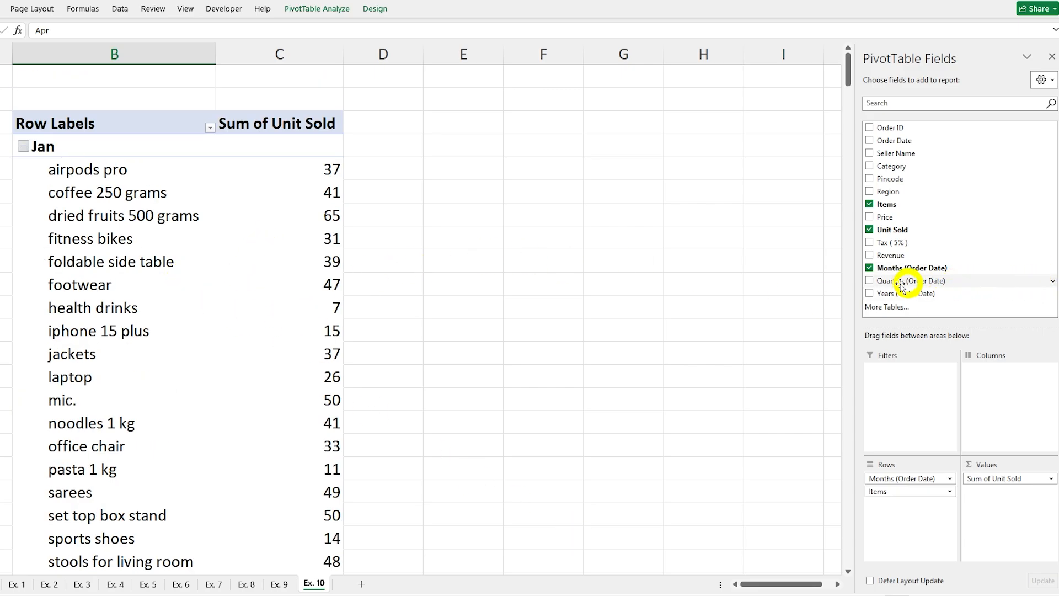
Step: Remove Months (Order Date), Unit Sold and Items from the Ex. 10 PivotTable to empty it
{"action": "left_click", "coordinate": [870, 267]}
{"action": "left_click", "coordinate": [870, 230]}
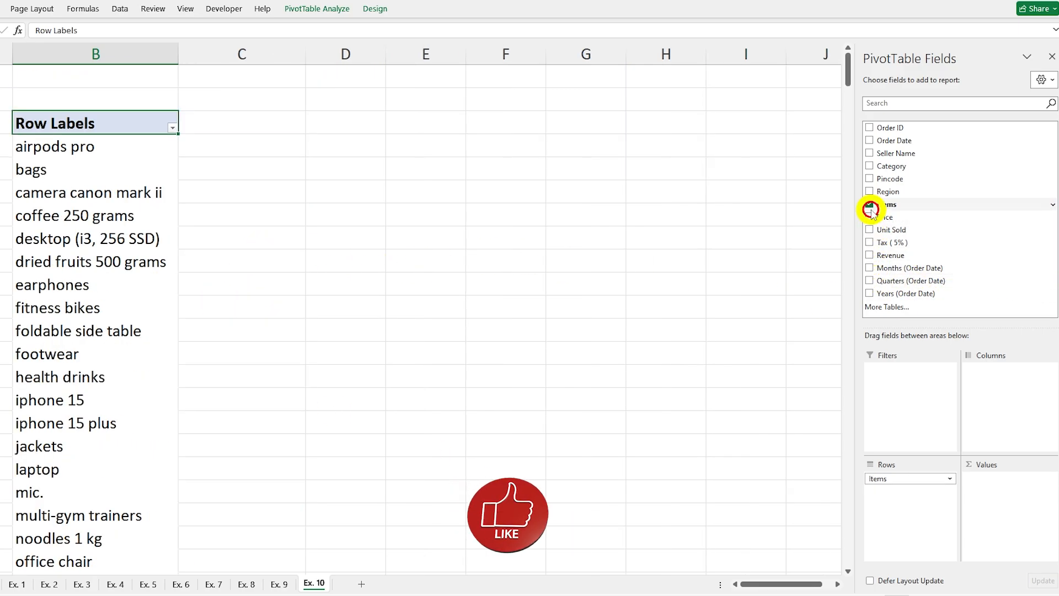
{"action": "left_click", "coordinate": [869, 204]}
{"action": "left_click", "coordinate": [82, 239]}
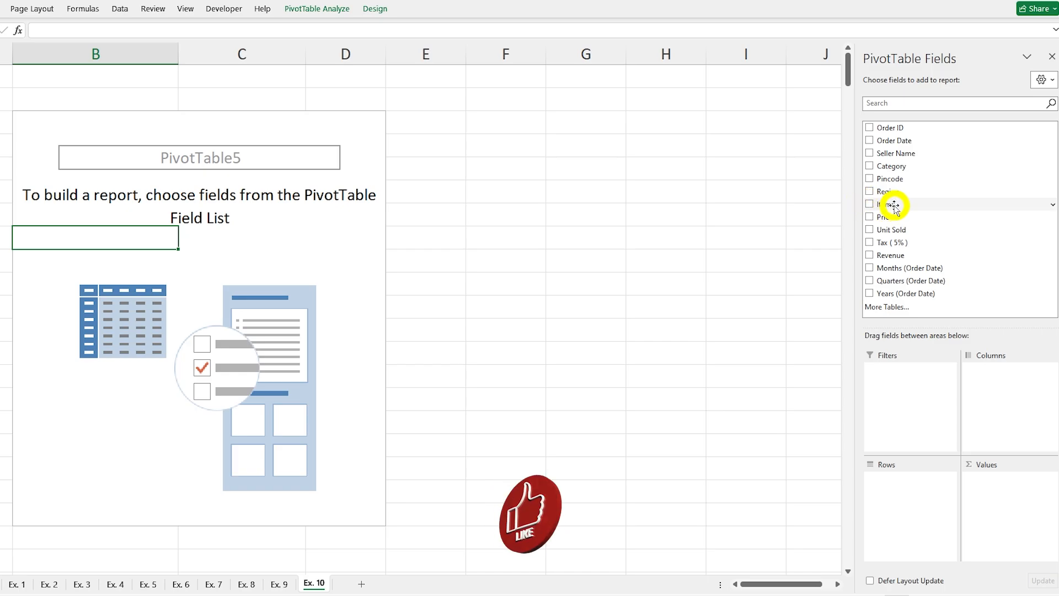
Step: Build the Ex. 10 PivotTable with Items as rows, Months (Order Date) as columns and the sum of Unit Sold as values
{"action": "left_click", "coordinate": [869, 204]}
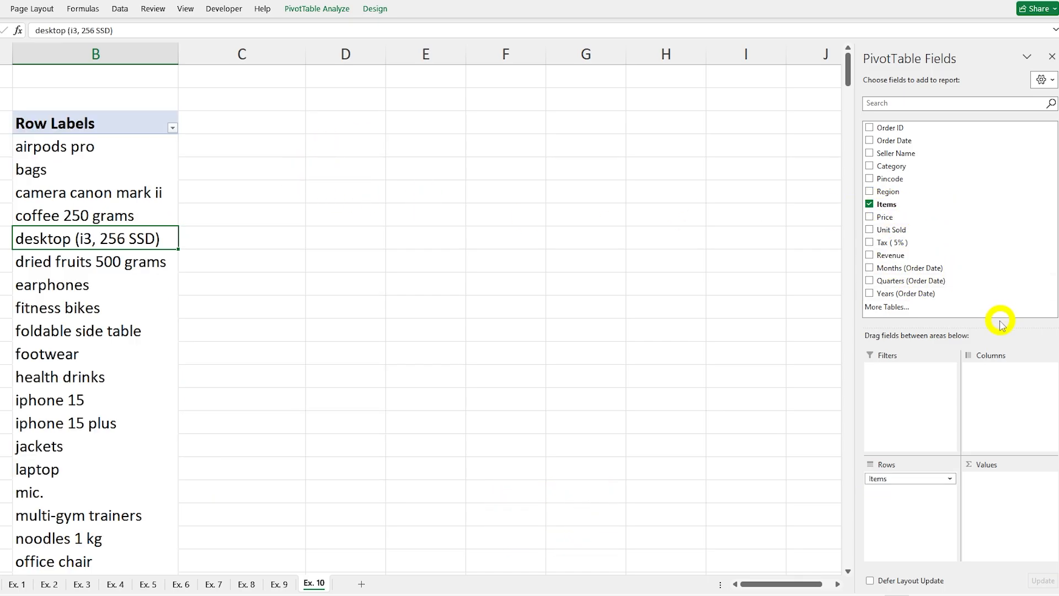
{"action": "left_click_drag", "start_coordinate": [913, 271], "coordinate": [1011, 382]}
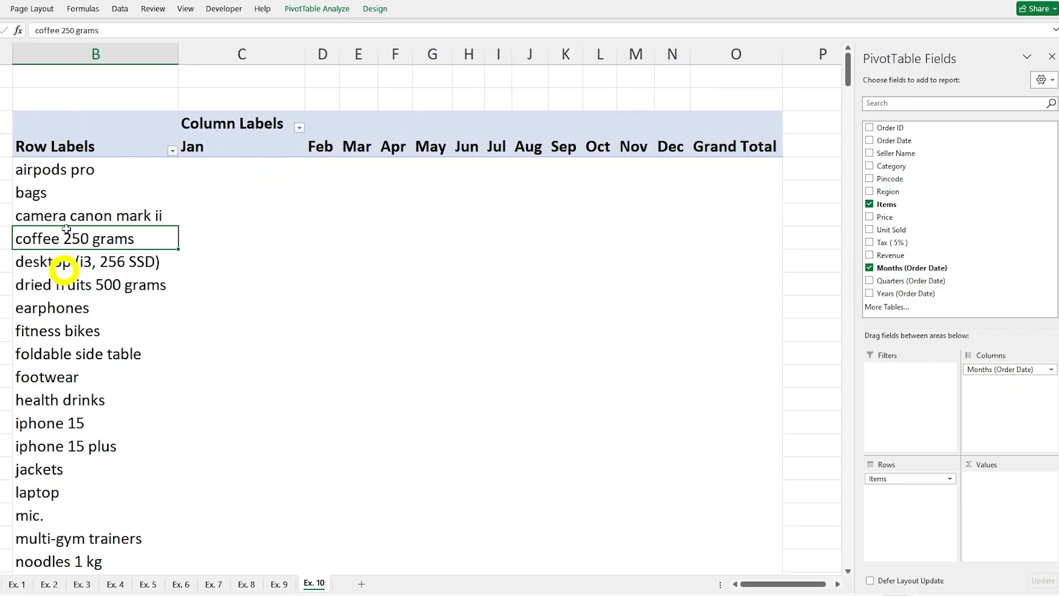
{"action": "left_click", "coordinate": [869, 230]}
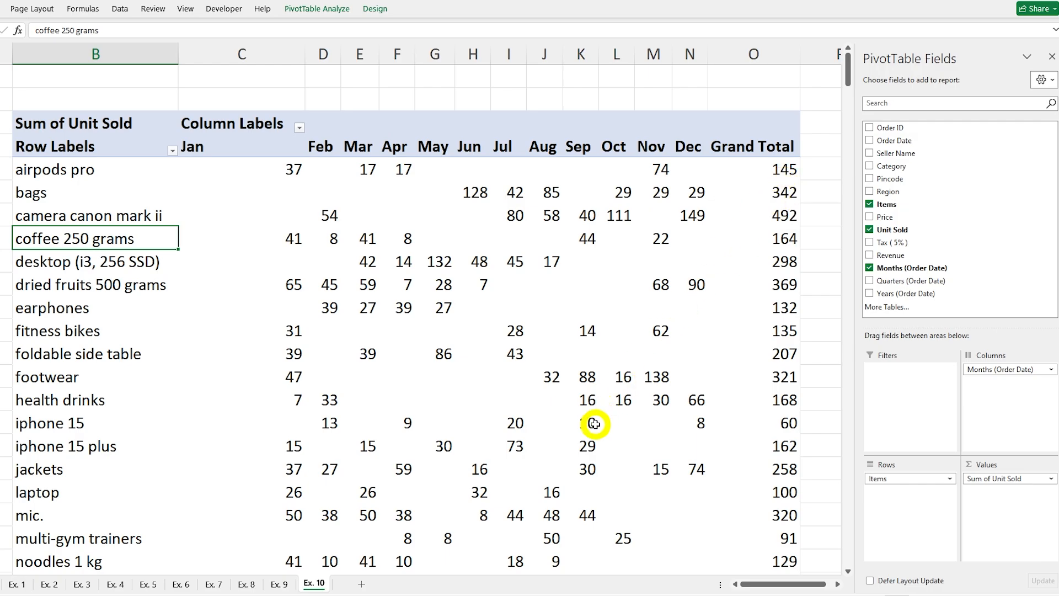
{"action": "scroll", "coordinate": [476, 393], "scroll_direction": "down", "scroll_amount": 8}
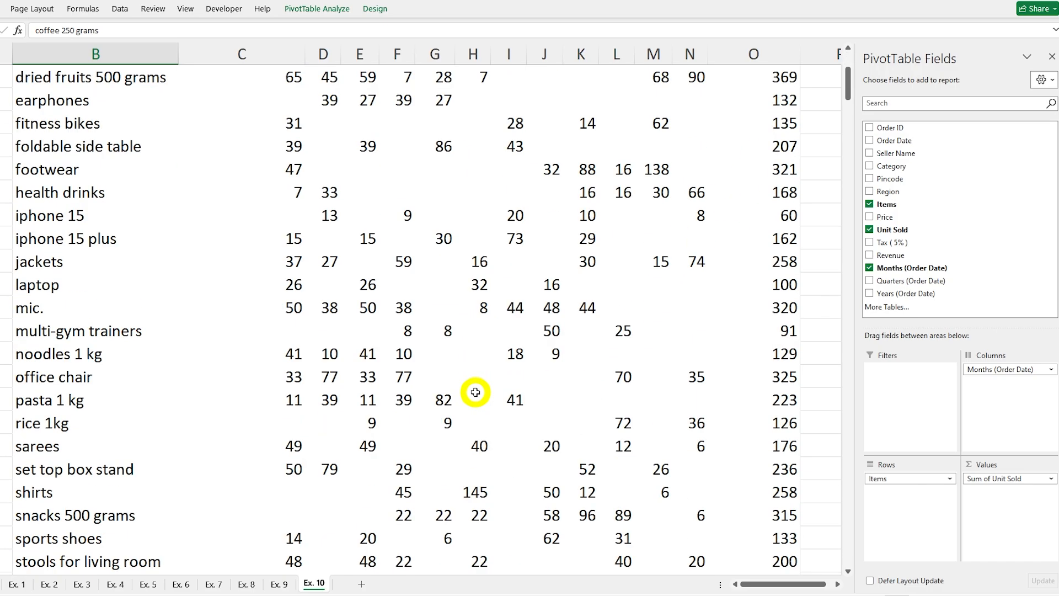
{"action": "scroll", "coordinate": [476, 394], "scroll_direction": "down", "scroll_amount": 2}
{"action": "scroll", "coordinate": [474, 394], "scroll_direction": "up", "scroll_amount": 10}
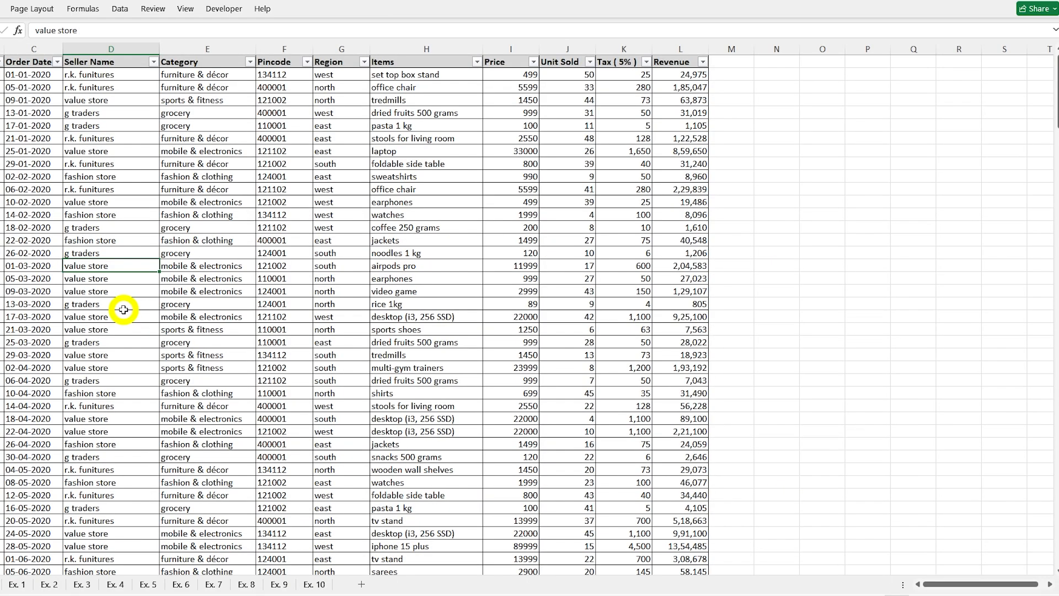
Step: Look at the seller and category records on the source data sheet and return to Ex. 10
{"action": "left_click", "coordinate": [123, 304]}
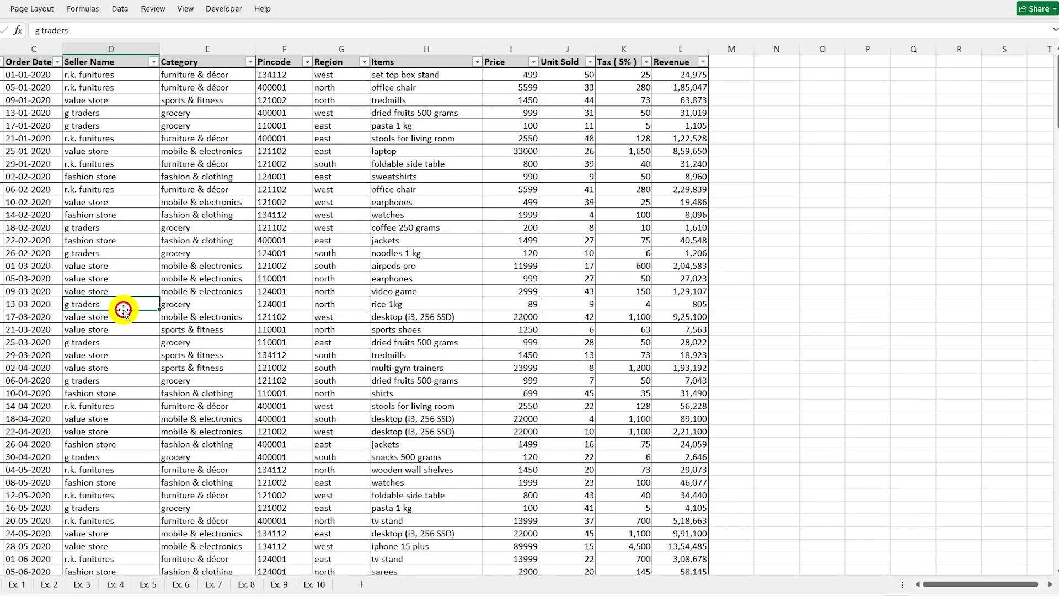
{"action": "left_click", "coordinate": [251, 242]}
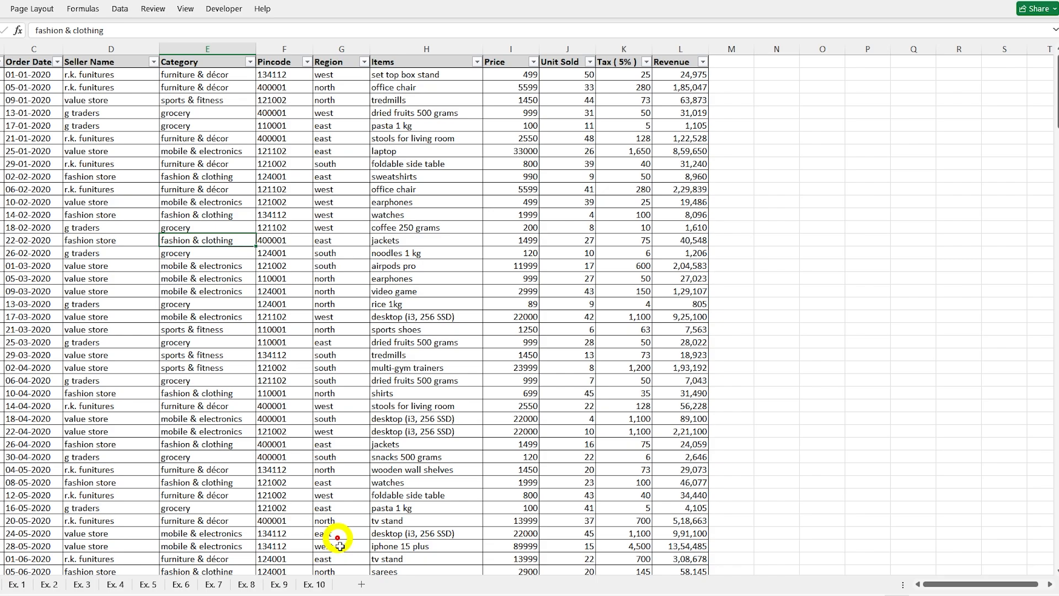
{"action": "left_click", "coordinate": [310, 585]}
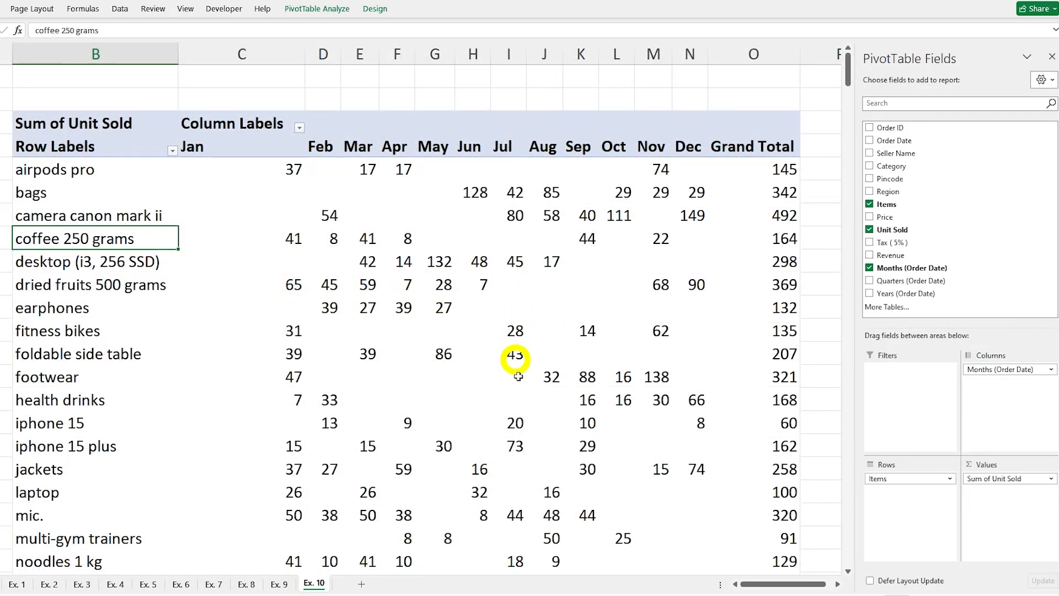
Step: Select a value in the Ex. 10 PivotTable and look over its design and analysis commands
{"action": "left_click", "coordinate": [396, 310]}
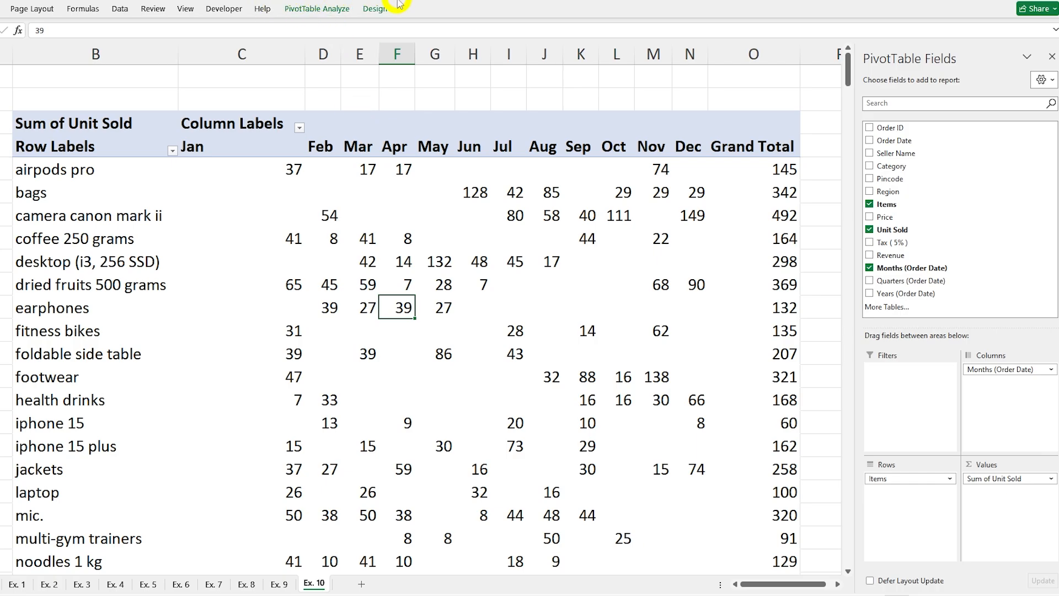
{"action": "left_click", "coordinate": [375, 9]}
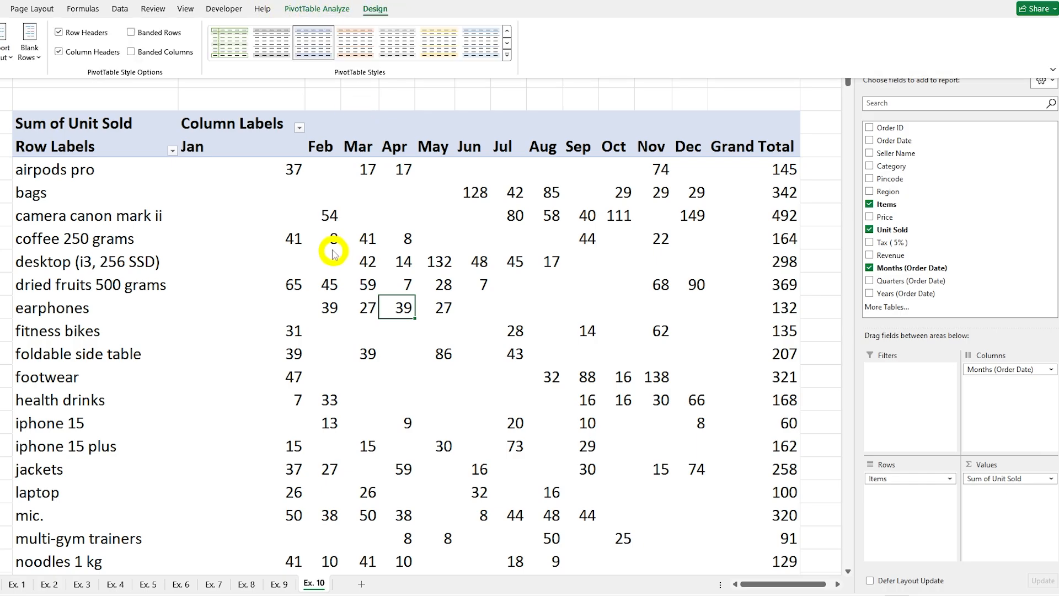
{"action": "left_click", "coordinate": [313, 9]}
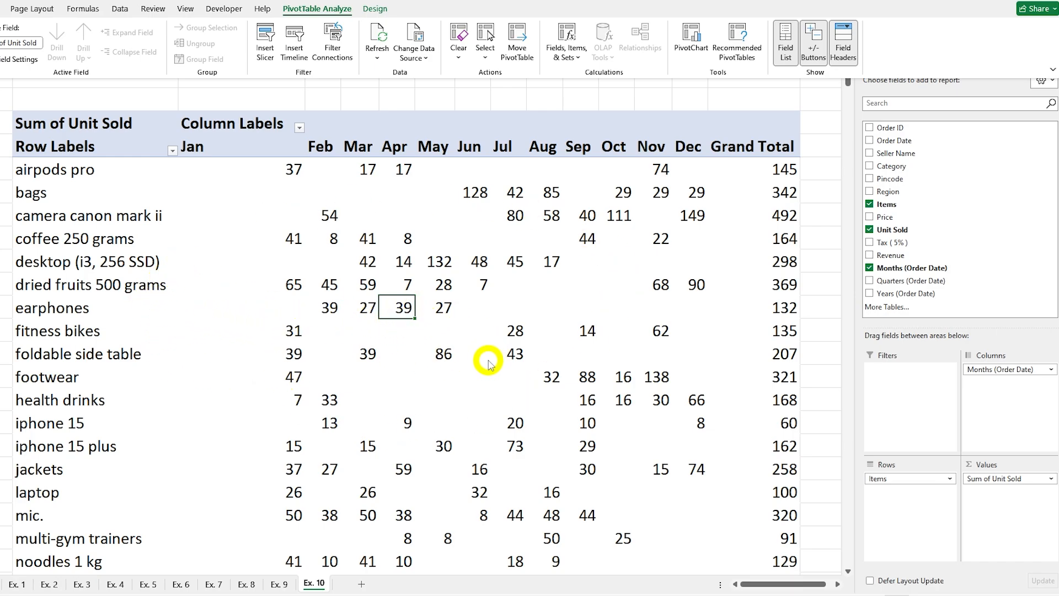
{"action": "left_click", "coordinate": [432, 526]}
Step: Examine the source sales records down through 2020 and 2021, and go back to the Ex. 10 PivotTable
{"action": "left_click", "coordinate": [6, 584]}
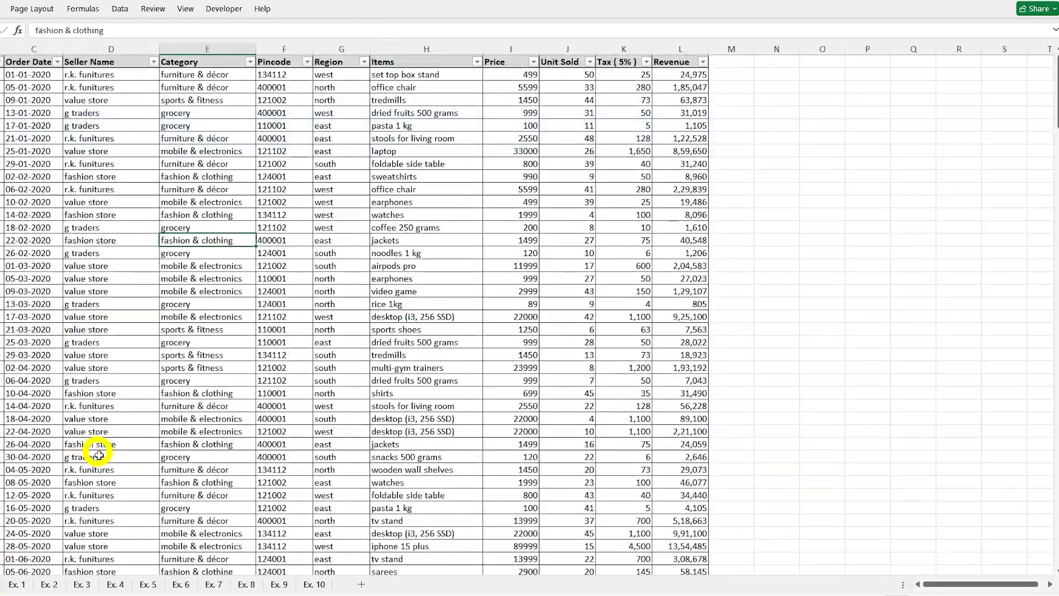
{"action": "scroll", "coordinate": [157, 501], "scroll_direction": "down", "scroll_amount": 15}
{"action": "scroll", "coordinate": [164, 504], "scroll_direction": "down", "scroll_amount": 15}
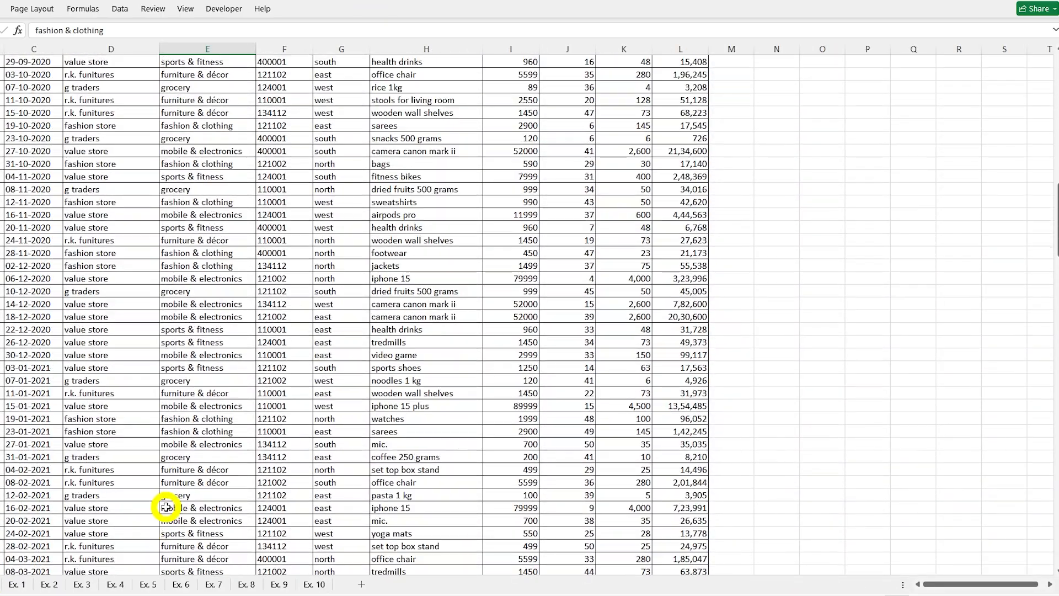
{"action": "left_click_drag", "start_coordinate": [1053, 266], "coordinate": [1053, 38]}
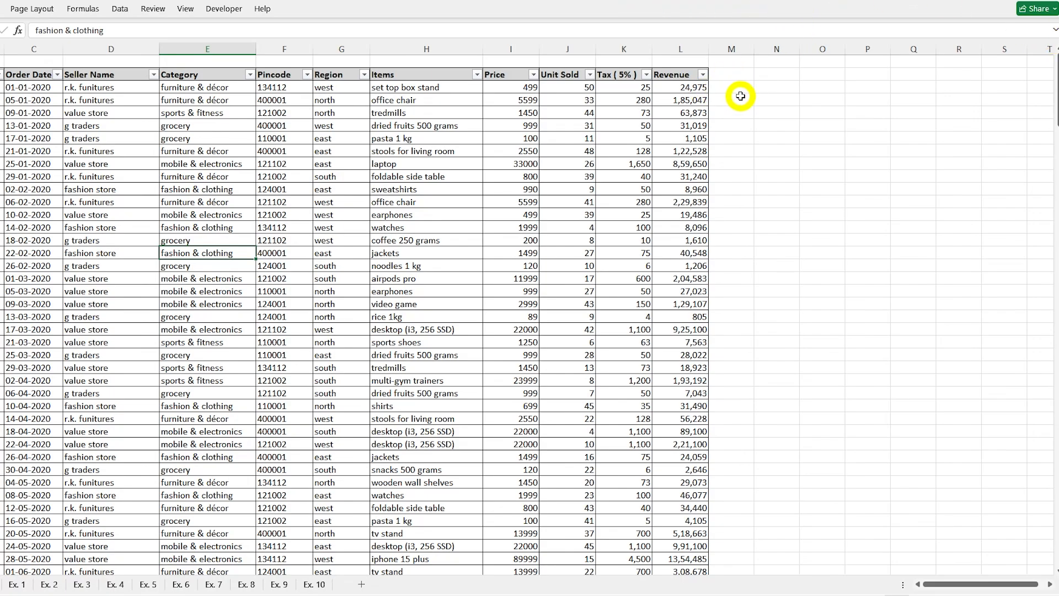
{"action": "left_click", "coordinate": [124, 202]}
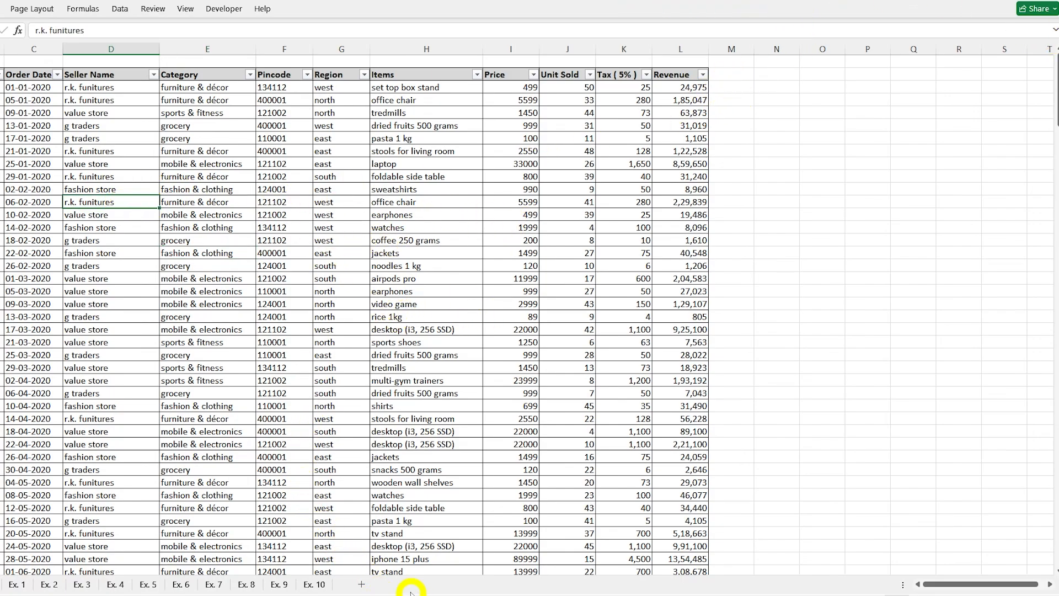
{"action": "left_click", "coordinate": [317, 583]}
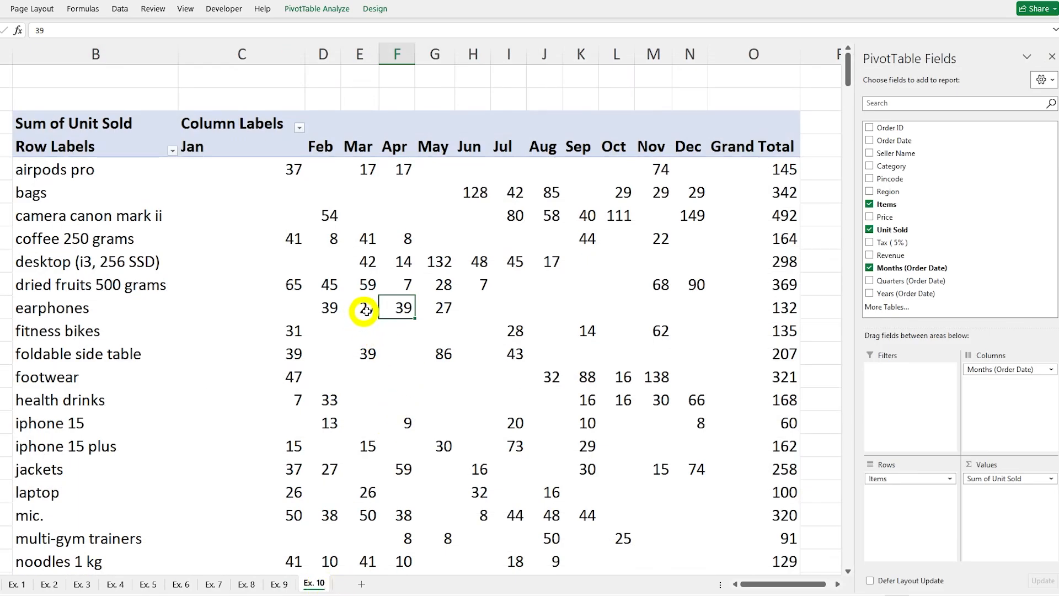
Step: Review the Ex. 10 PivotTable's data source and accept the table range data!$B$2:$L$276
{"action": "mouse_move", "coordinate": [400, 312]}
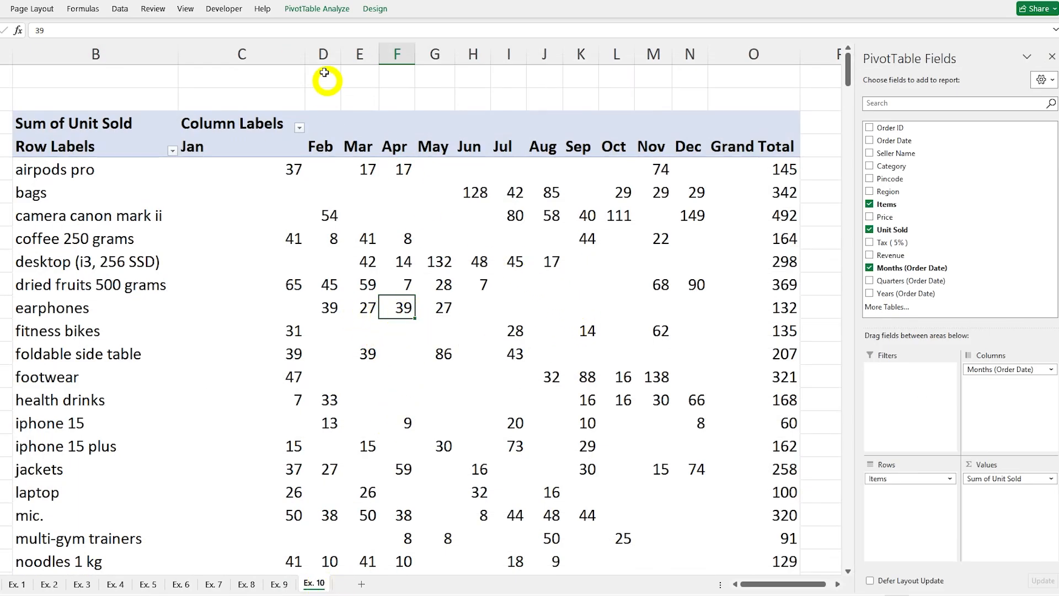
{"action": "left_click", "coordinate": [325, 10]}
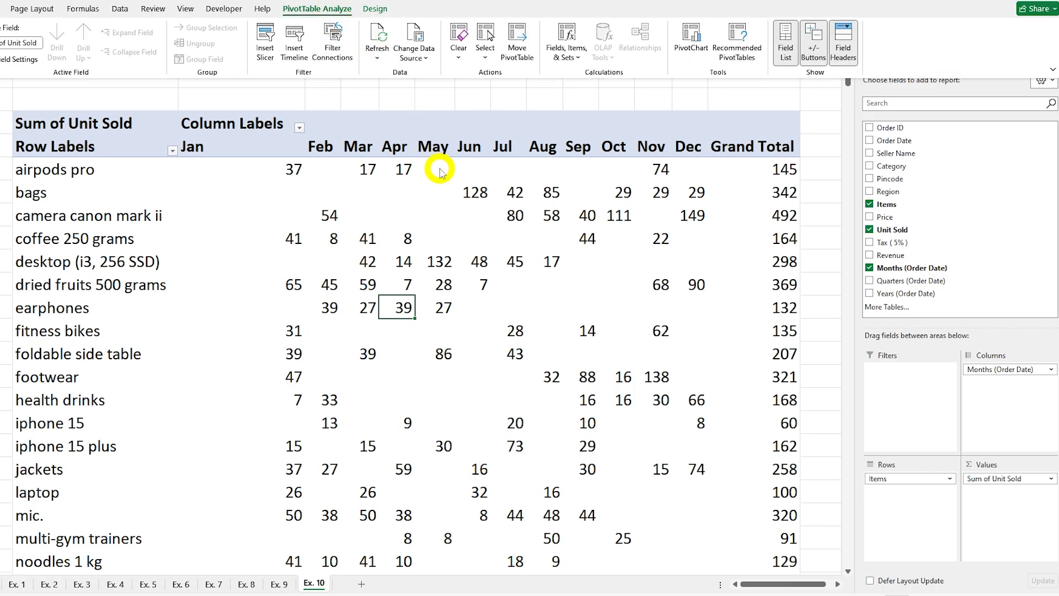
{"action": "left_click", "coordinate": [423, 56]}
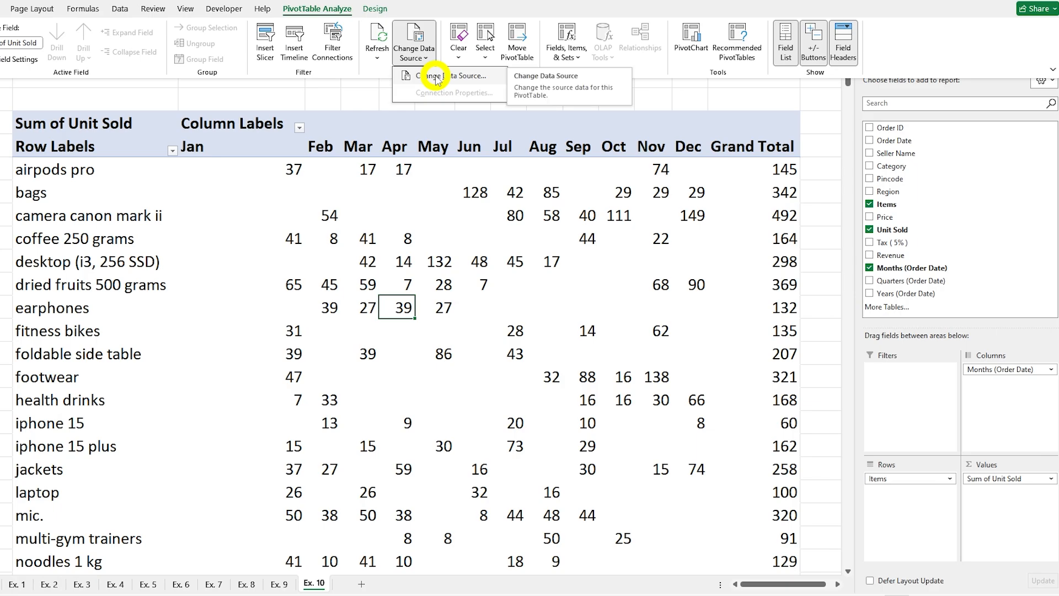
{"action": "left_click", "coordinate": [437, 77]}
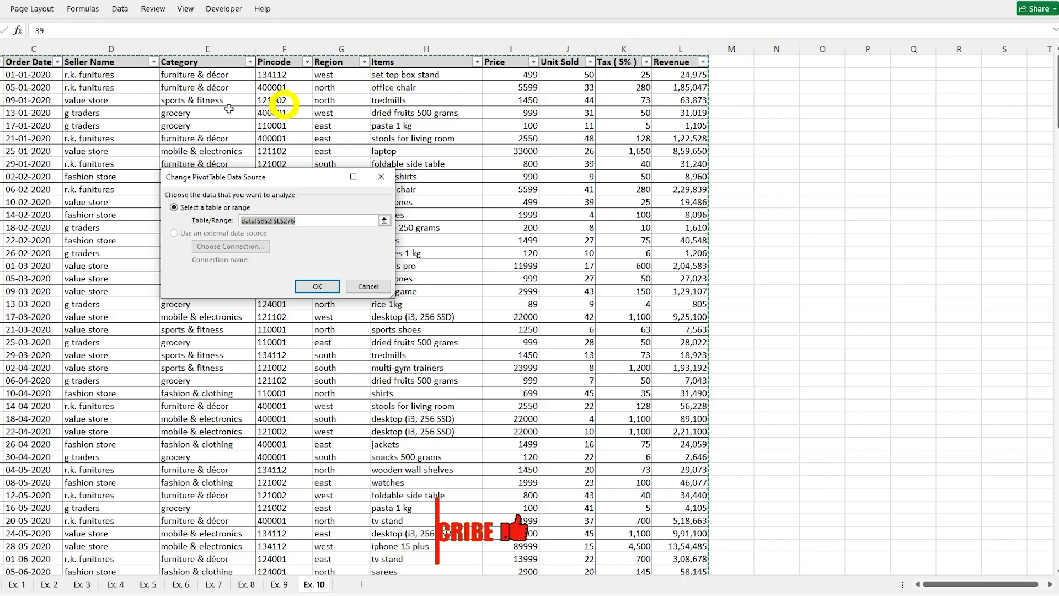
{"action": "left_click", "coordinate": [314, 287]}
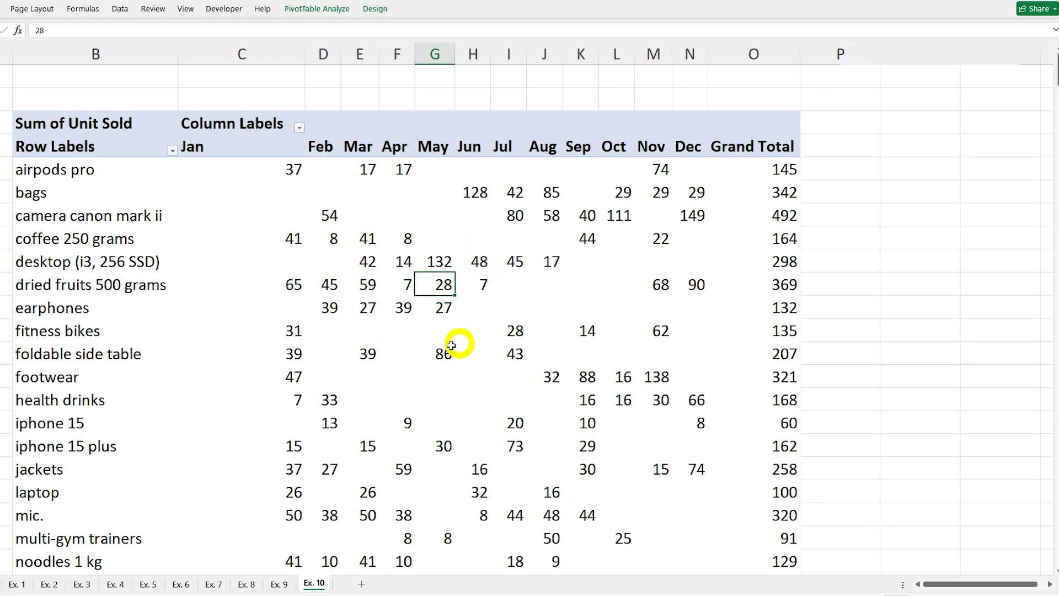
Step: Select the March value for earphones in the Ex. 10 PivotTable and turn its Field List back on
{"action": "left_click", "coordinate": [448, 350]}
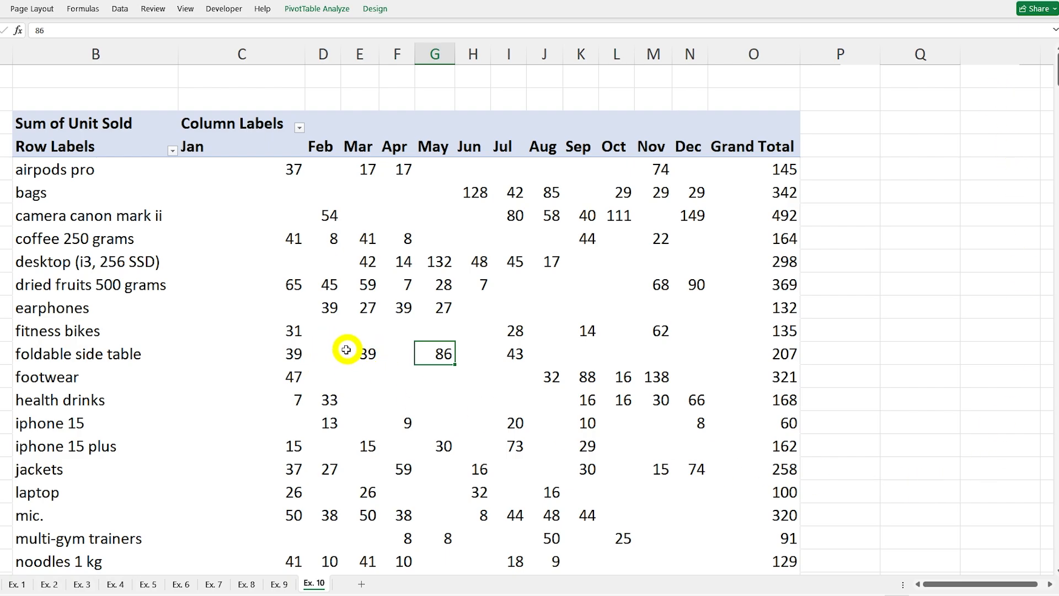
{"action": "left_click", "coordinate": [353, 305]}
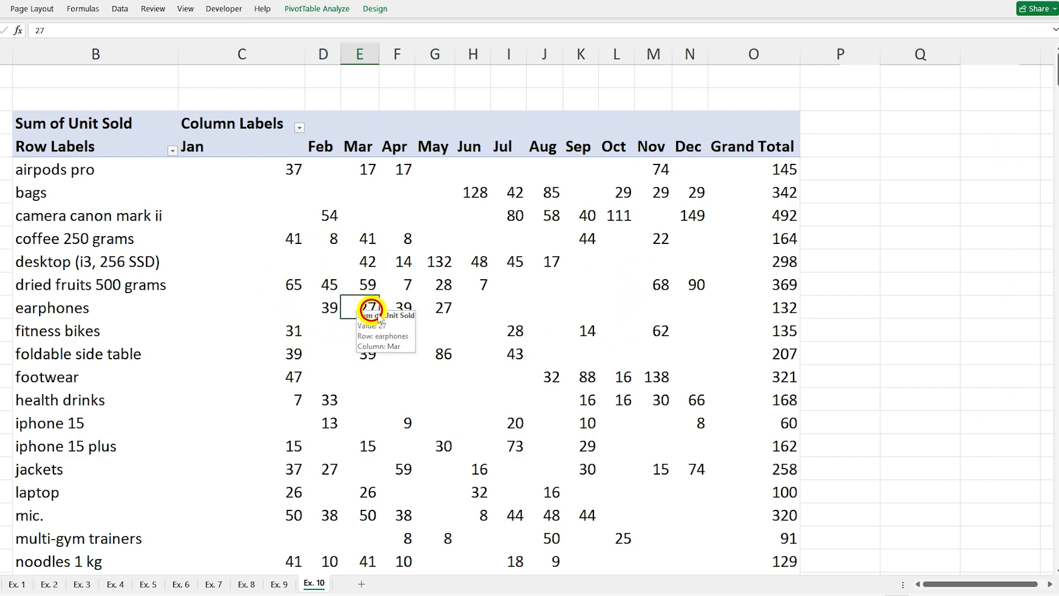
{"action": "left_click", "coordinate": [316, 10]}
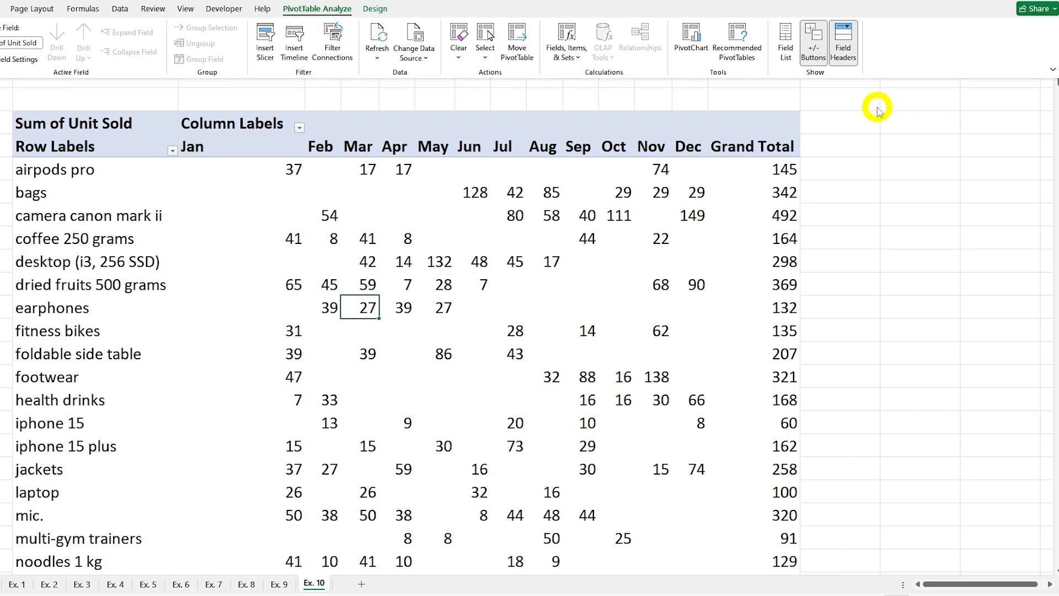
{"action": "left_click", "coordinate": [786, 47]}
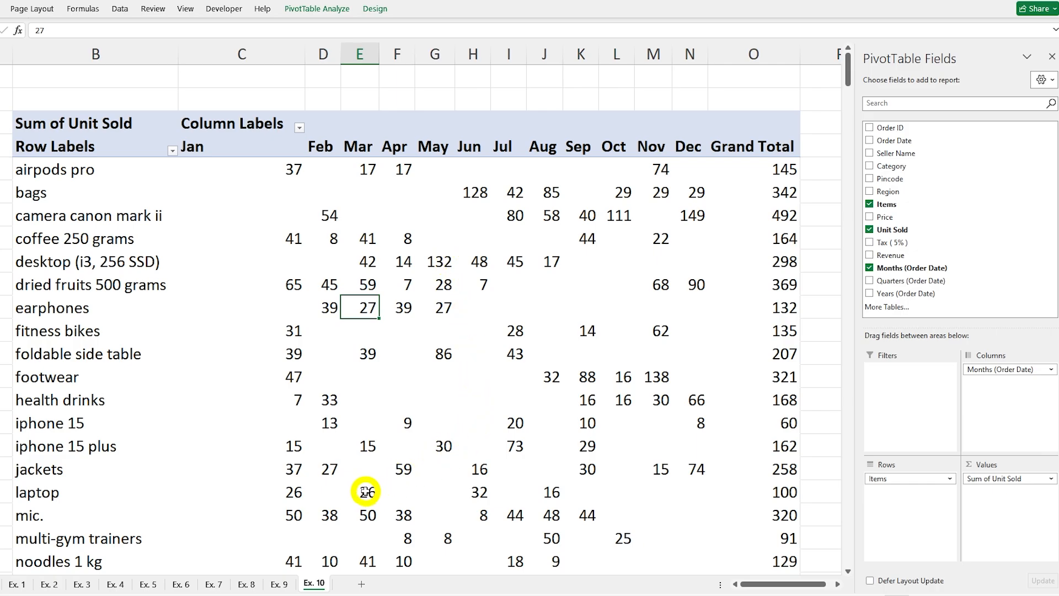
{"action": "mouse_move", "coordinate": [366, 493]}
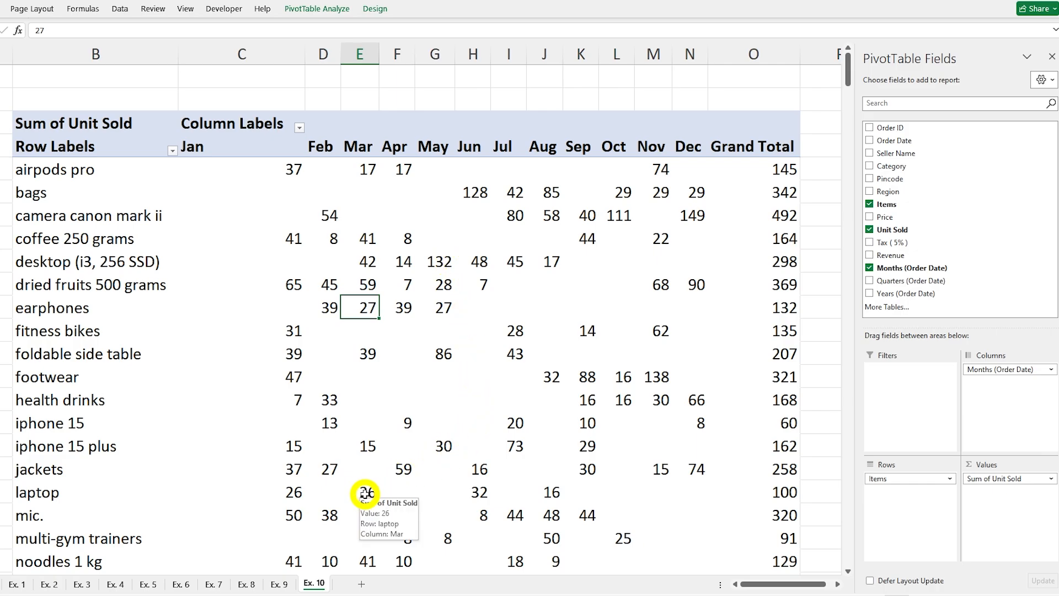